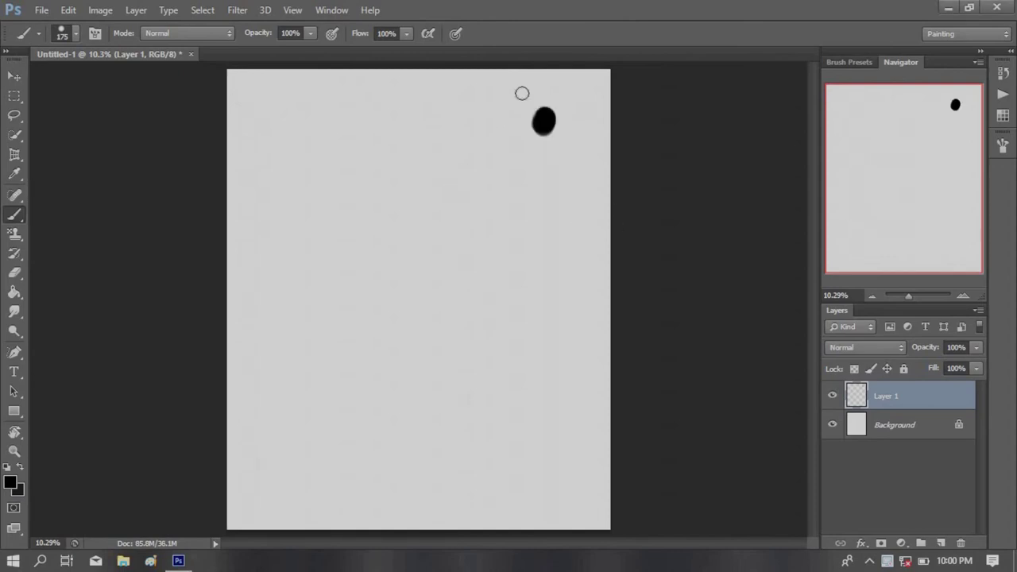
Sketch the rough outline of the head, shoulders, torso and lower body
mouse_move(413, 139)
left_mouse_down()
mouse_move(394, 159)
mouse_move(397, 238)
mouse_move(457, 258)
left_mouse_up()
mouse_move(350, 266)
left_mouse_down()
mouse_move(477, 270)
mouse_move(445, 373)
left_mouse_up()
left_click_drag(366, 397, 469, 461)
left_click_drag(460, 318, 453, 381)
key("bracketright")
key("bracketright")
key("bracketright")
left_click_drag(408, 381, 411, 321)
Brush in the neck and shoulders and fill the head with grey tones
left_click_drag(397, 234, 429, 266)
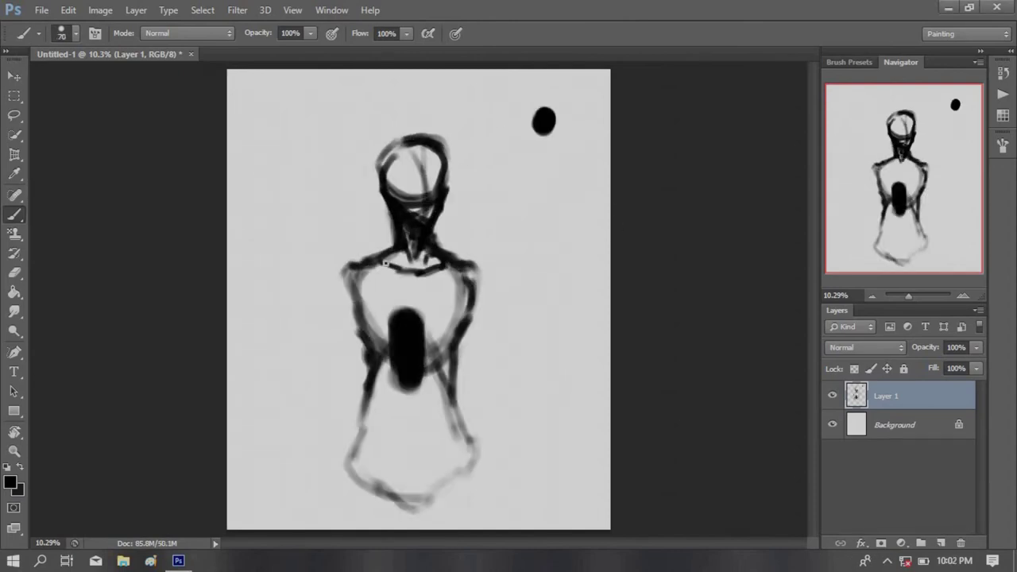
left_click_drag(361, 263, 486, 261)
left_click_drag(420, 222, 413, 183)
left_click_drag(389, 151, 445, 198)
mouse_move(477, 258)
left_mouse_down()
mouse_move(453, 295)
mouse_move(416, 273)
mouse_move(431, 227)
left_mouse_up()
Block in the torso with broad grey strokes and add dark leg shapes
key("bracketright")
key("bracketright")
mouse_move(354, 270)
left_mouse_down()
mouse_move(446, 318)
mouse_move(398, 363)
left_mouse_up()
key("bracketright")
key("bracketright")
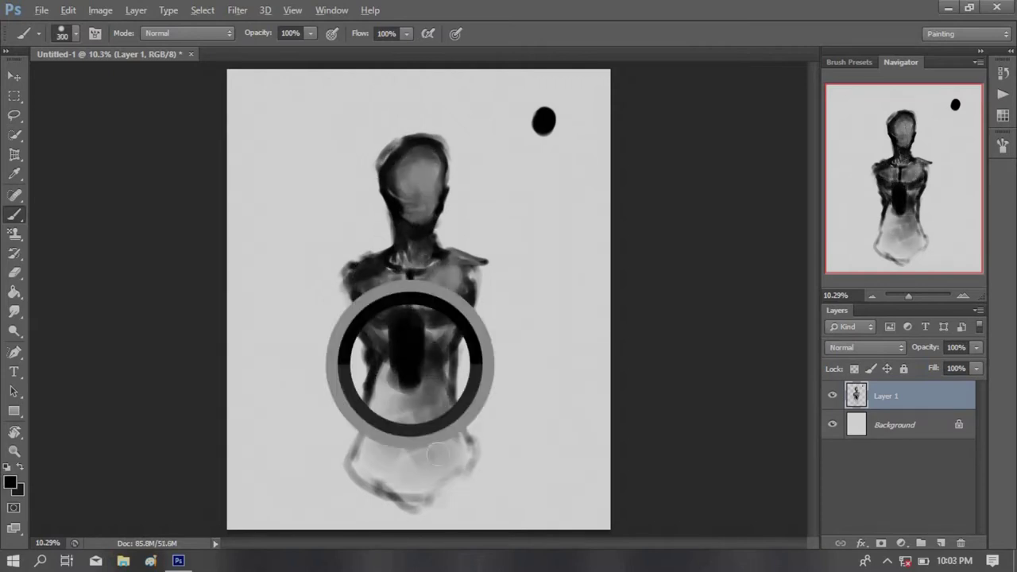
left_click_drag(350, 492, 468, 501)
left_click_drag(420, 420, 413, 460)
mouse_move(374, 366)
left_mouse_down()
mouse_move(449, 481)
mouse_move(429, 444)
left_mouse_up()
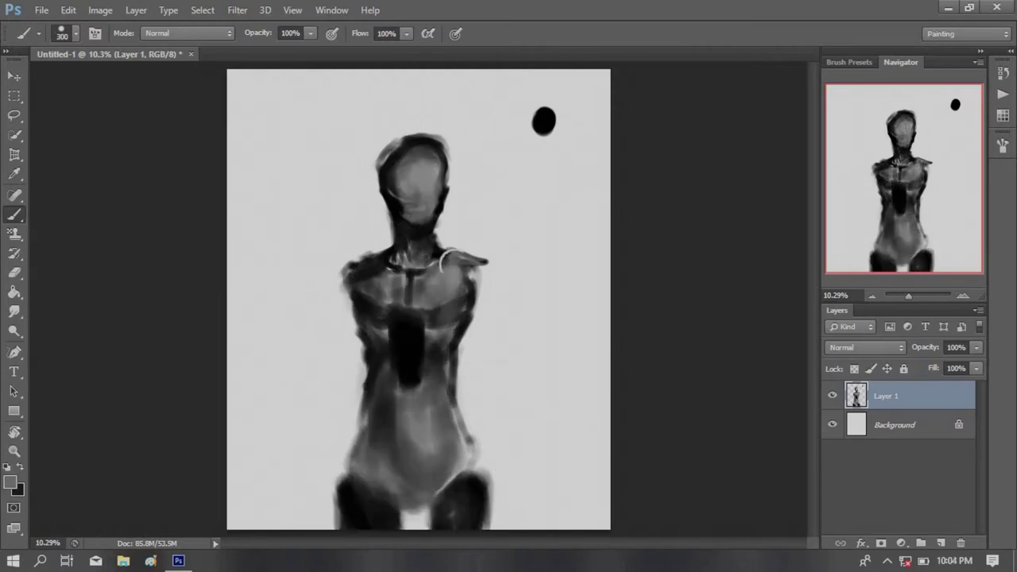
key("bracketleft")
key("bracketleft")
key("bracketleft")
left_click_drag(468, 262, 508, 294)
Paint broad dark shoulders and arms hanging down to the hands
mouse_move(357, 262)
left_mouse_down()
mouse_move(334, 295)
mouse_move(325, 279)
left_mouse_up()
mouse_move(476, 262)
left_mouse_down()
mouse_move(494, 274)
mouse_move(462, 338)
mouse_move(492, 345)
left_mouse_up()
key("bracketleft")
key("bracketleft")
left_click_drag(326, 301, 290, 488)
mouse_move(489, 326)
left_mouse_down()
mouse_move(548, 497)
mouse_move(532, 429)
left_mouse_up()
left_click_drag(338, 310, 305, 417)
left_click_drag(520, 417, 568, 525)
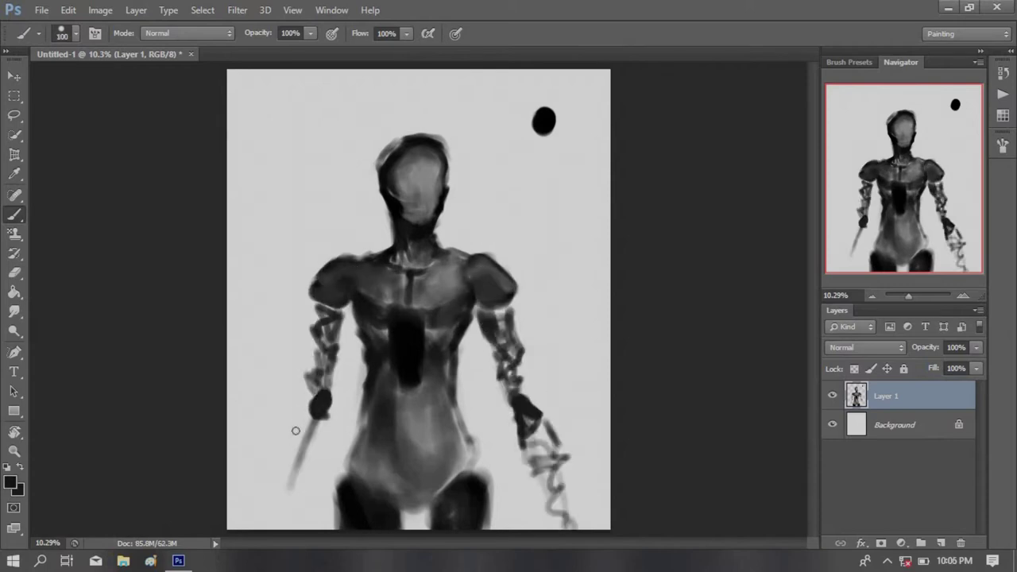
left_click_drag(321, 413, 262, 524)
Paint spiky horns around the head using a colour sampled from the painting
key("bracketleft")
left_click_drag(397, 135, 429, 171)
left_click(422, 177, "alt")
left_click_drag(405, 127, 372, 78)
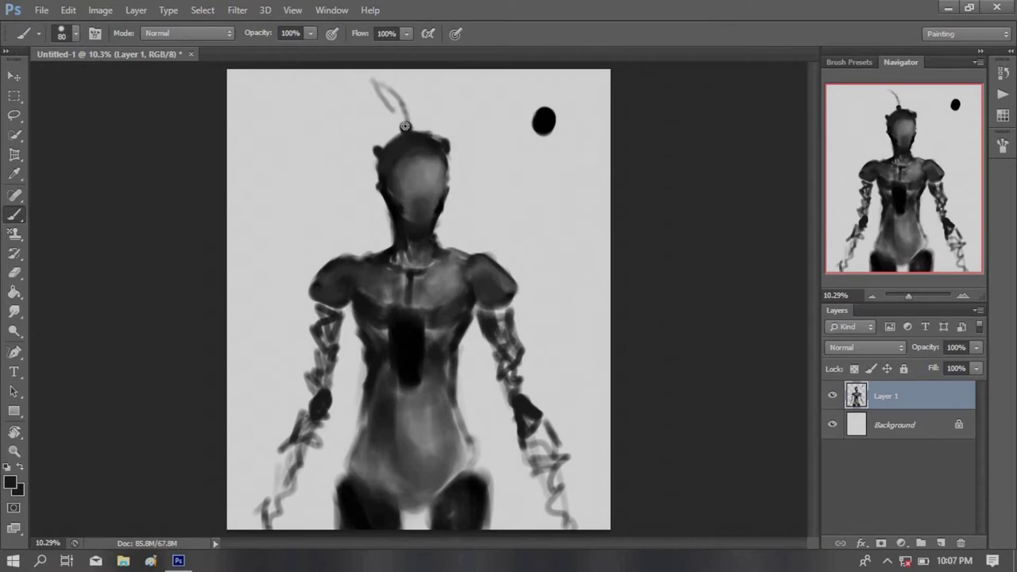
left_click_drag(378, 155, 336, 111)
left_click_drag(447, 147, 427, 99)
left_click_drag(379, 191, 347, 171)
Thicken both arms with broad dark strokes and darken the torso
key("bracketright")
key("bracketright")
key("bracketright")
left_click_drag(480, 326, 510, 344)
key("bracketright")
key("bracketright")
key("bracketright")
left_click_drag(509, 302, 528, 397)
left_click_drag(532, 421, 572, 524)
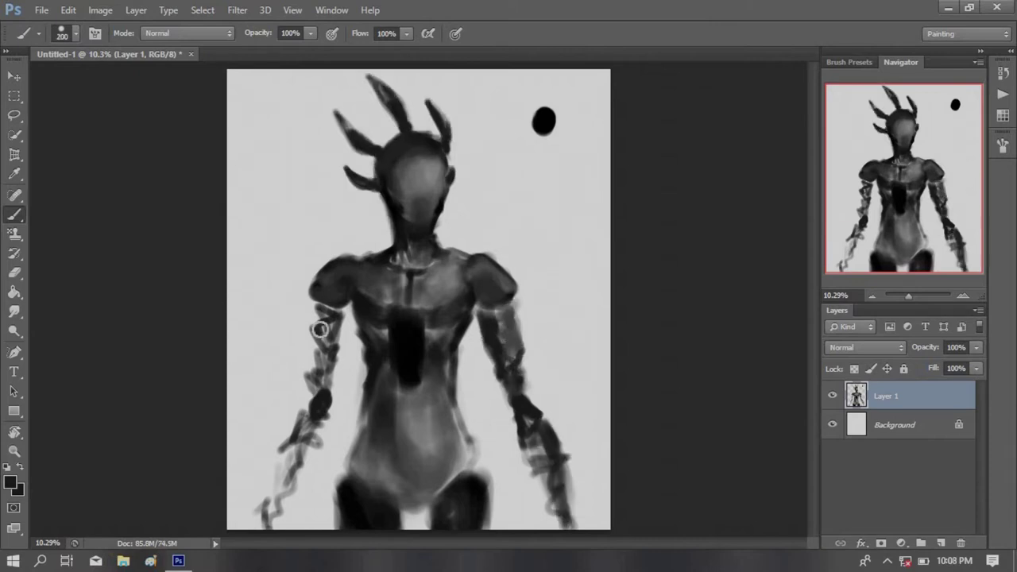
left_click_drag(330, 306, 294, 445)
left_click_drag(318, 413, 254, 525)
left_click_drag(528, 437, 568, 528)
left_click_drag(378, 400, 413, 484)
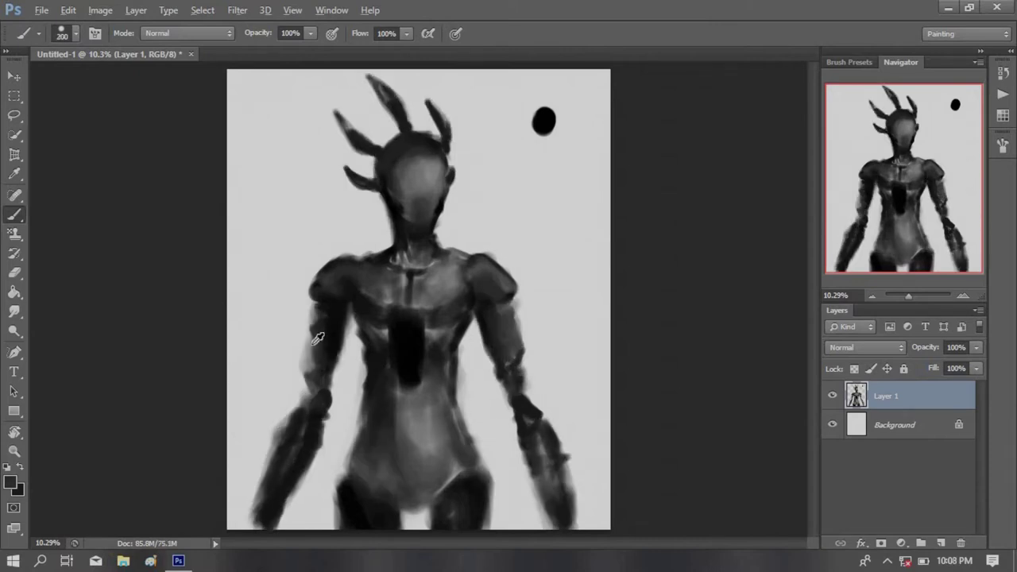
left_click_drag(311, 333, 309, 479)
Paint light grey patches on the collar and left chest
key("bracketleft")
key("bracketleft")
key("bracketleft")
left_click(477, 207, "alt")
mouse_move(410, 231)
left_mouse_down()
mouse_move(457, 274)
mouse_move(435, 304)
mouse_move(450, 282)
left_mouse_up()
key("bracketleft")
key("bracketleft")
mouse_move(381, 304)
left_mouse_down()
mouse_move(379, 276)
mouse_move(359, 274)
left_mouse_up()
key("bracketleft")
left_click_drag(417, 258, 410, 273)
Paint both shoulder pads a darker grey
key("x")
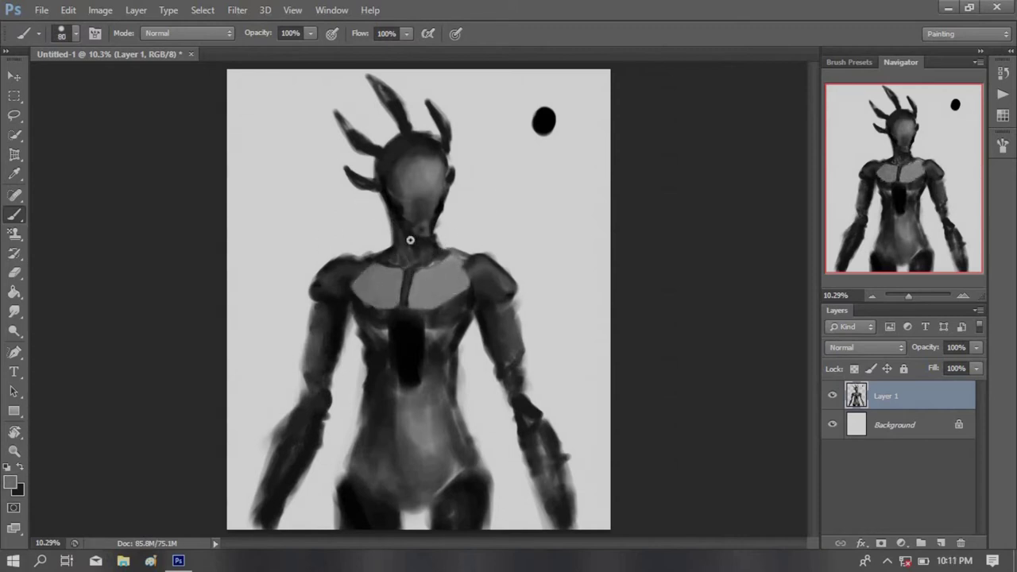
left_click_drag(379, 245, 469, 248)
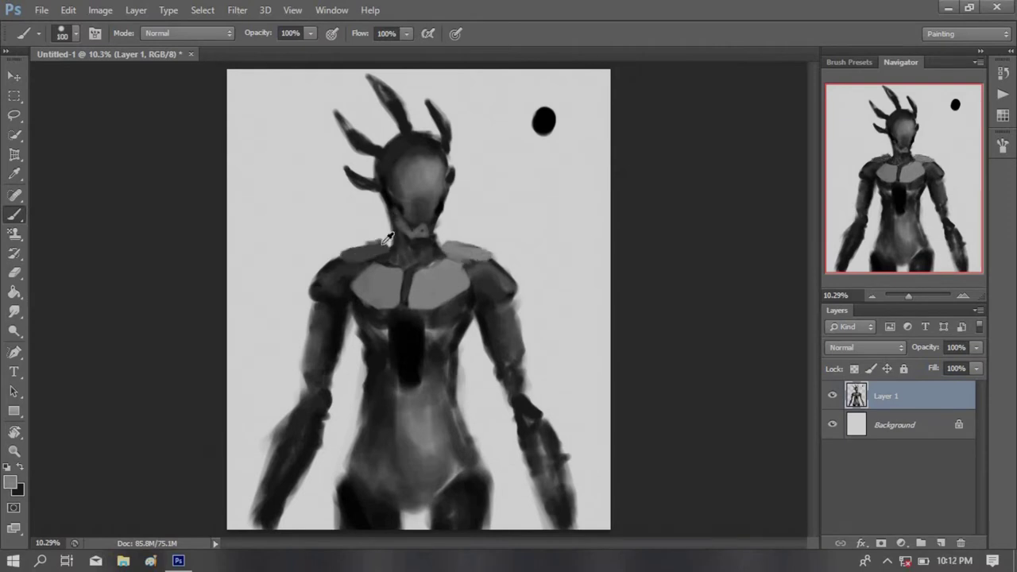
key("e")
key("b")
key("bracketright")
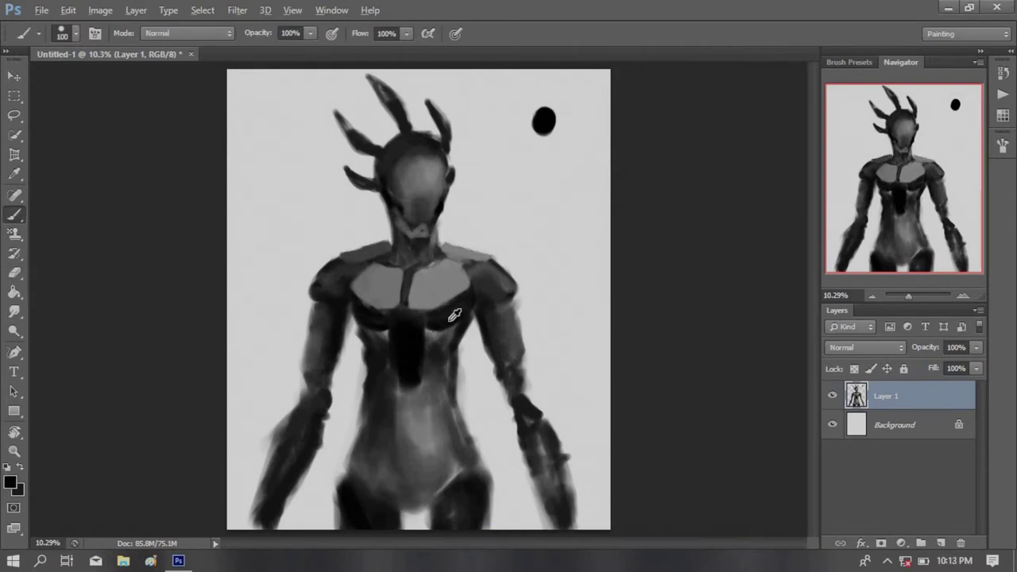
Frame the dark abdominal strip with light grey and smooth the lower abdomen with mid-grey
left_click(459, 336, "alt")
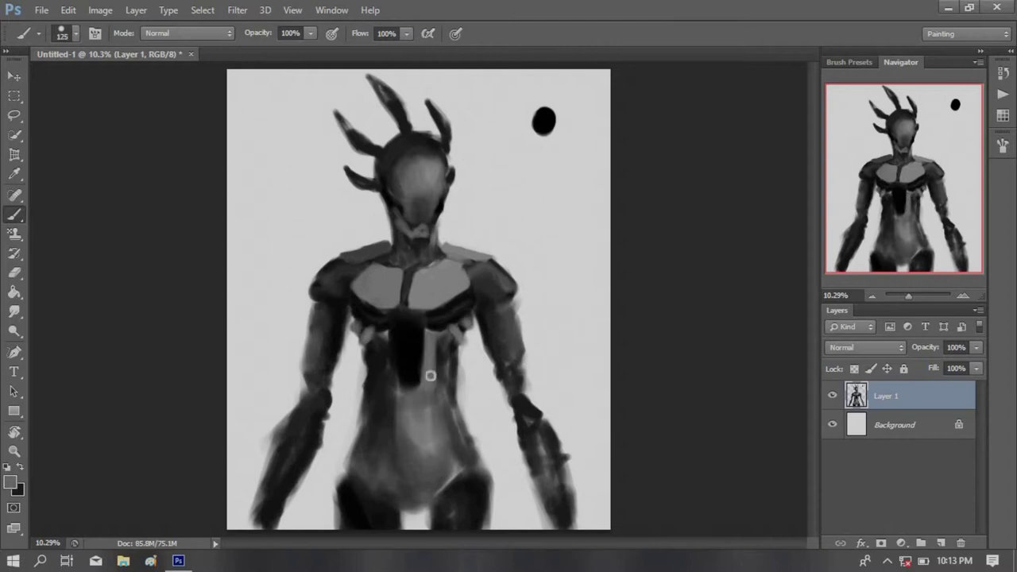
key("bracketright")
key("bracketright")
left_click_drag(392, 363, 441, 399)
left_click(424, 335, "alt")
key("bracketleft")
key("bracketleft")
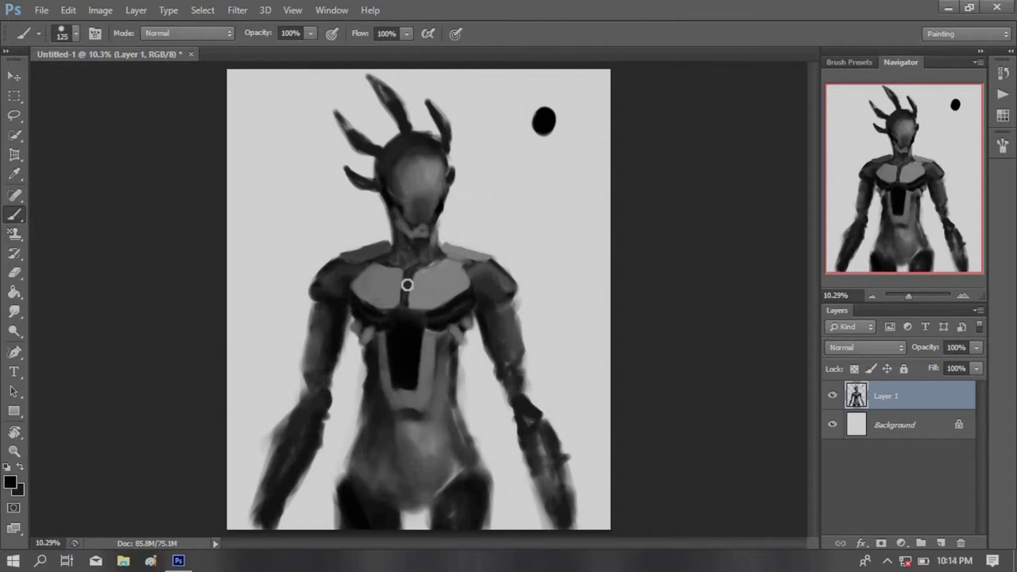
key("bracketright")
key("bracketright")
key("bracketright")
left_click(417, 449, "alt")
left_click_drag(413, 453, 399, 470)
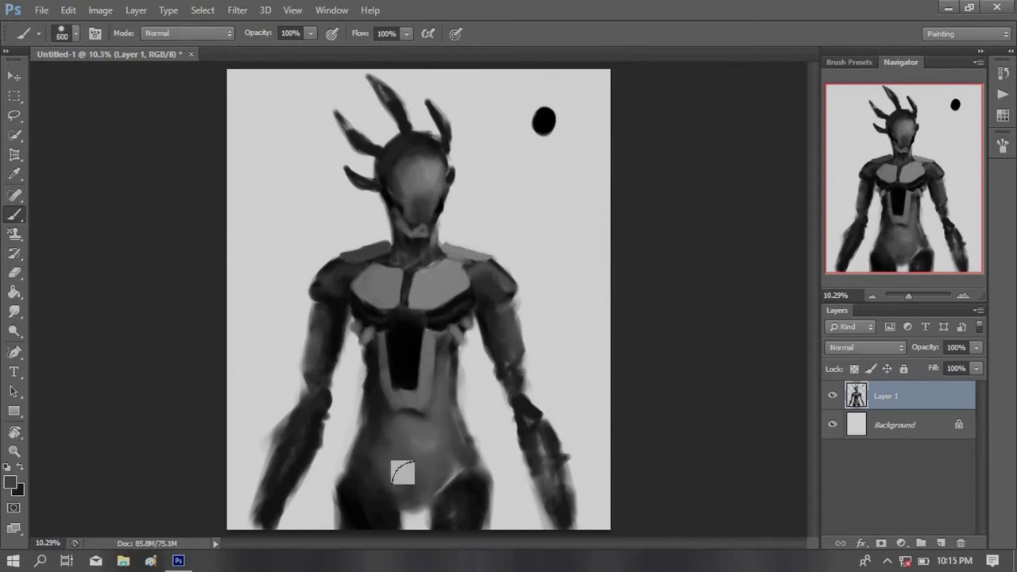
Lasso the figure and warp its proportions with Liquify
key("l")
left_click_drag(262, 508, 572, 476)
key("shift+ctrl+x")
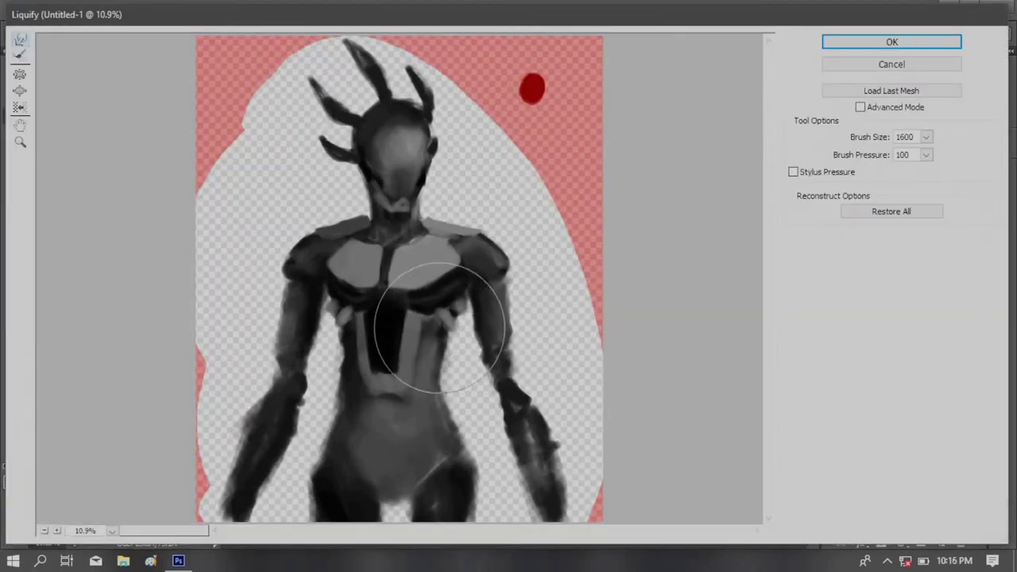
key("Return")
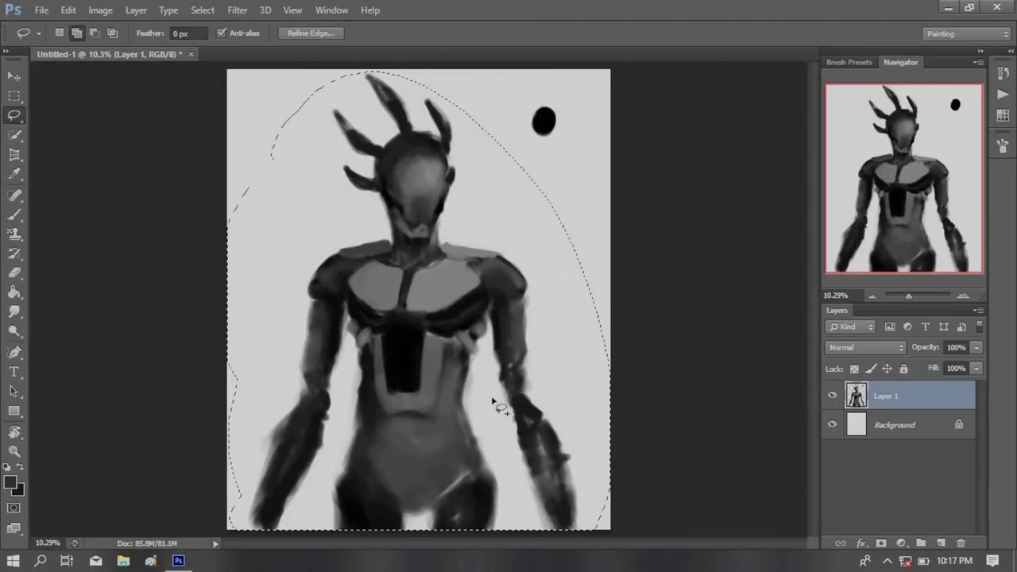
Mirror the canvas horizontally, erase both arms and repaint the left shoulder
key("h")
key("b")
key("e")
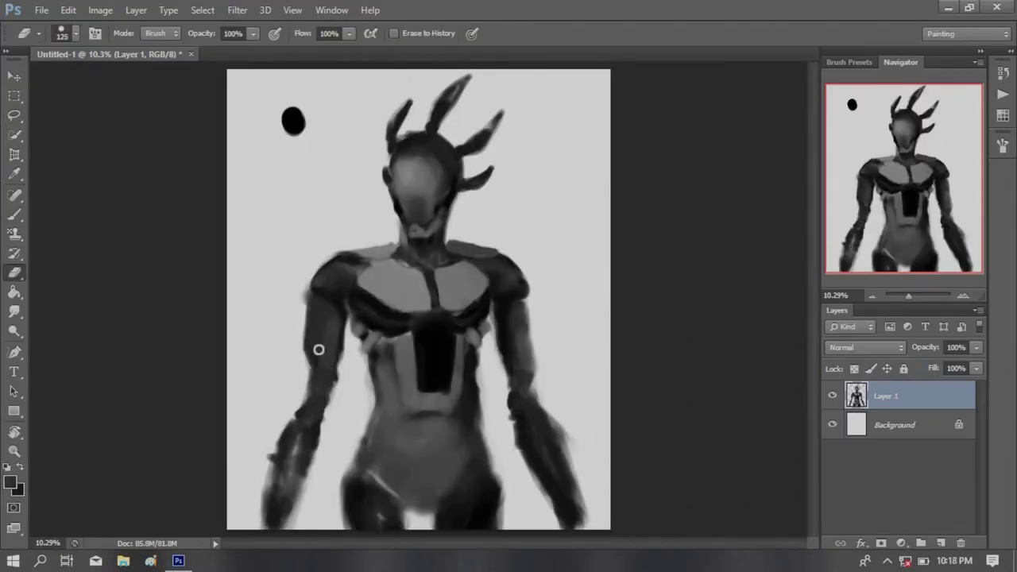
mouse_move(317, 347)
left_mouse_down()
mouse_move(339, 361)
mouse_move(310, 298)
left_mouse_up()
mouse_move(512, 290)
left_mouse_down()
mouse_move(495, 345)
mouse_move(583, 498)
left_mouse_up()
key("b")
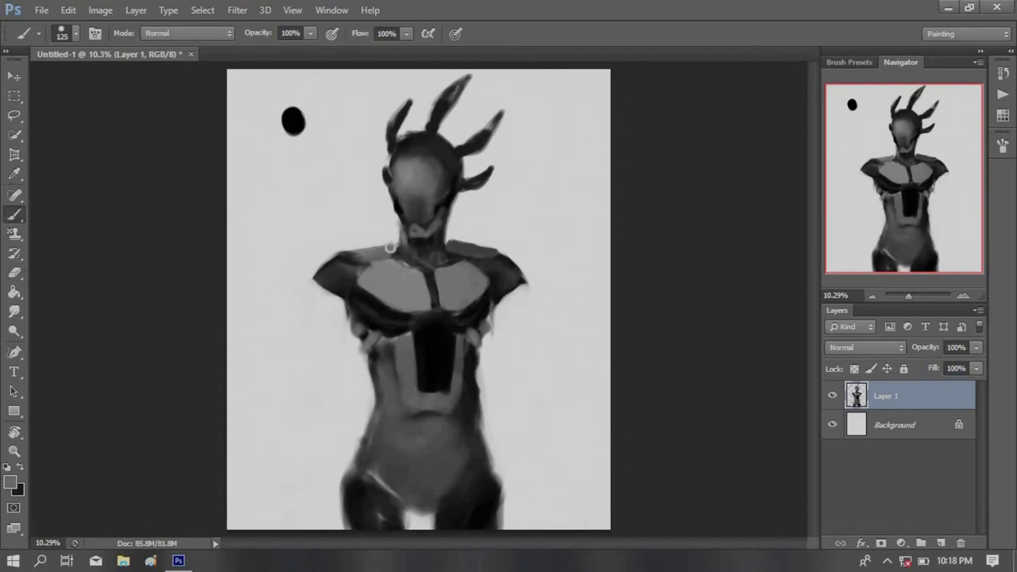
mouse_move(390, 248)
left_mouse_down()
mouse_move(341, 268)
mouse_move(354, 286)
mouse_move(314, 386)
left_mouse_up()
key("bracketleft")
key("bracketleft")
key("bracketleft")
Paint new left and right arms in grey, extending them to the bottom edge
left_click_drag(334, 258, 278, 508)
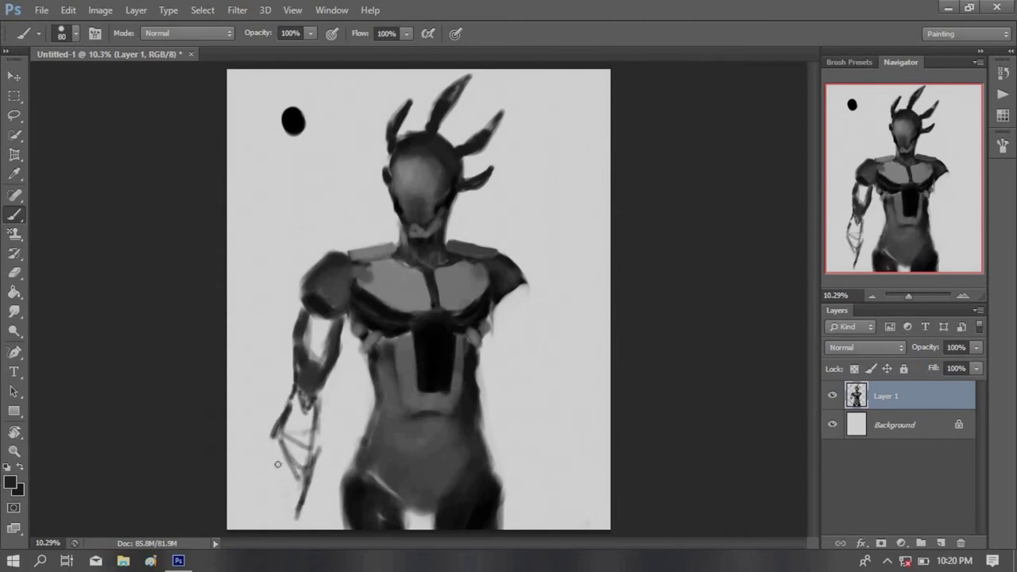
left_click_drag(321, 409, 274, 524)
key("bracketright")
key("bracketright")
key("bracketright")
left_click(508, 320, "alt")
mouse_move(497, 258)
left_mouse_down()
mouse_move(525, 322)
mouse_move(528, 417)
left_mouse_up()
left_click_drag(516, 381, 563, 524)
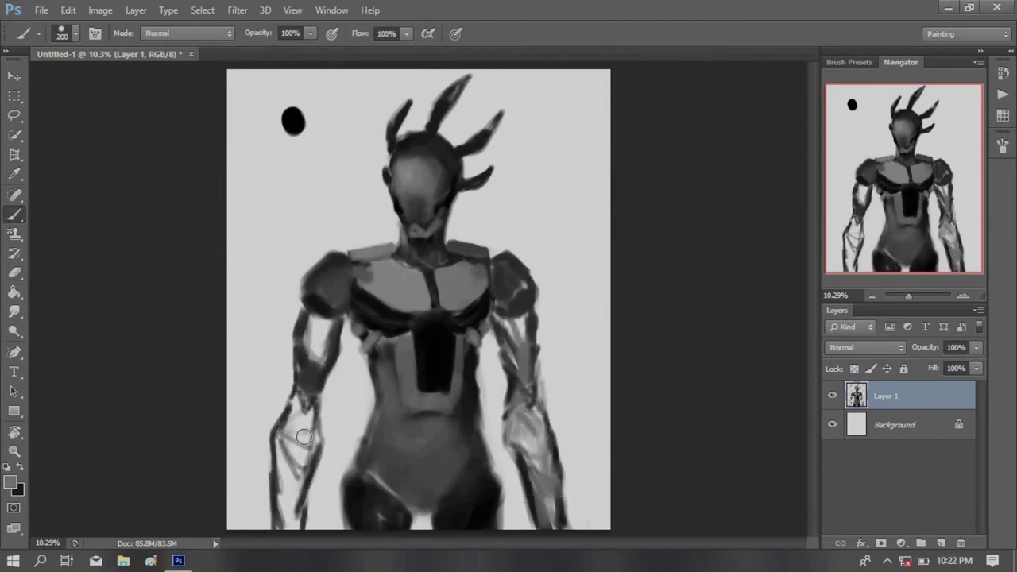
key("bracketright")
left_click_drag(313, 334, 286, 508)
Flip the canvas back horizontally and lasso around the arms, then deselect
key("e")
key("x")
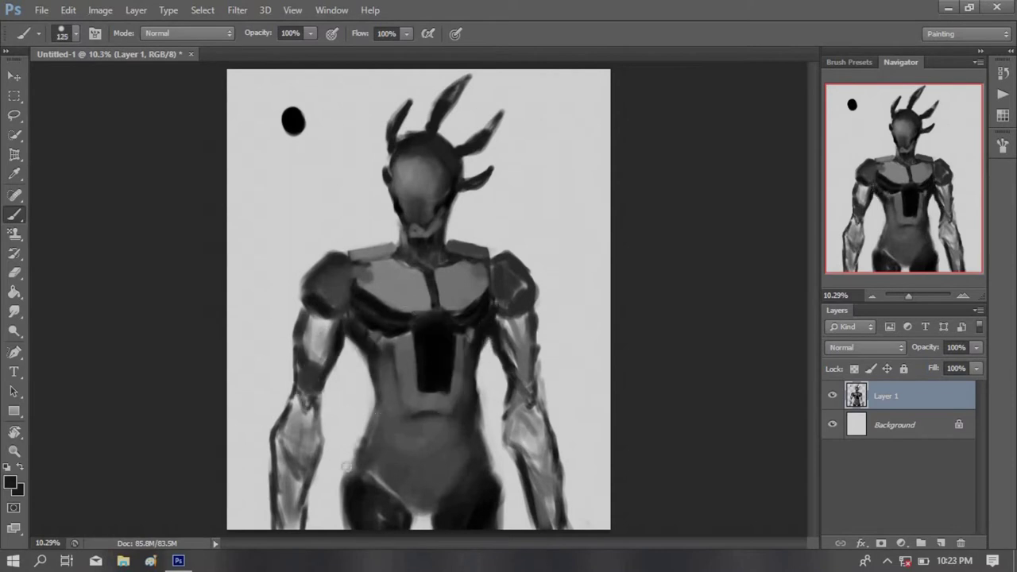
key("x")
key("ctrl+shift+h")
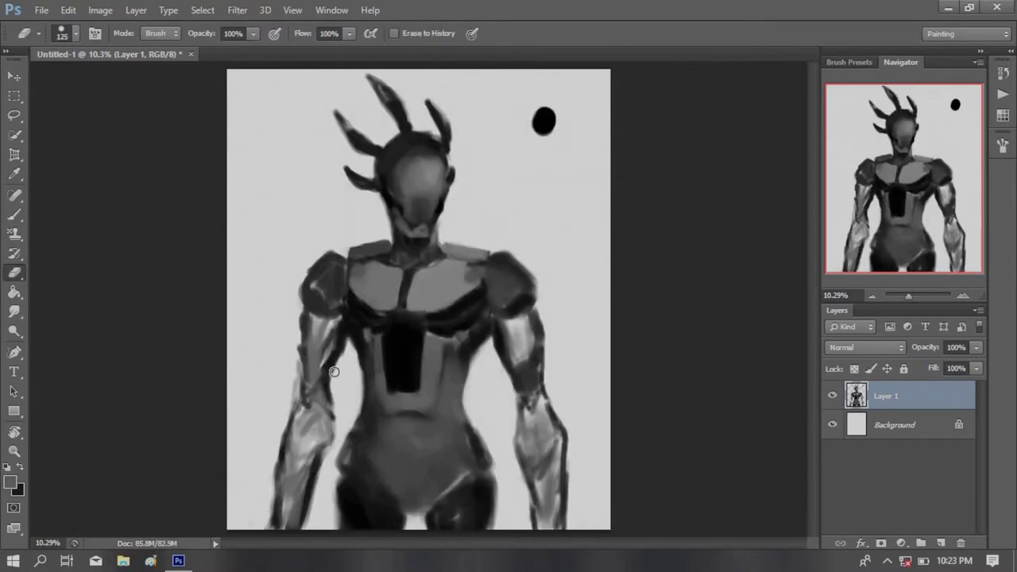
key("l")
left_click_drag(528, 238, 560, 524)
key("ctrl+d")
left_click_drag(305, 237, 322, 451)
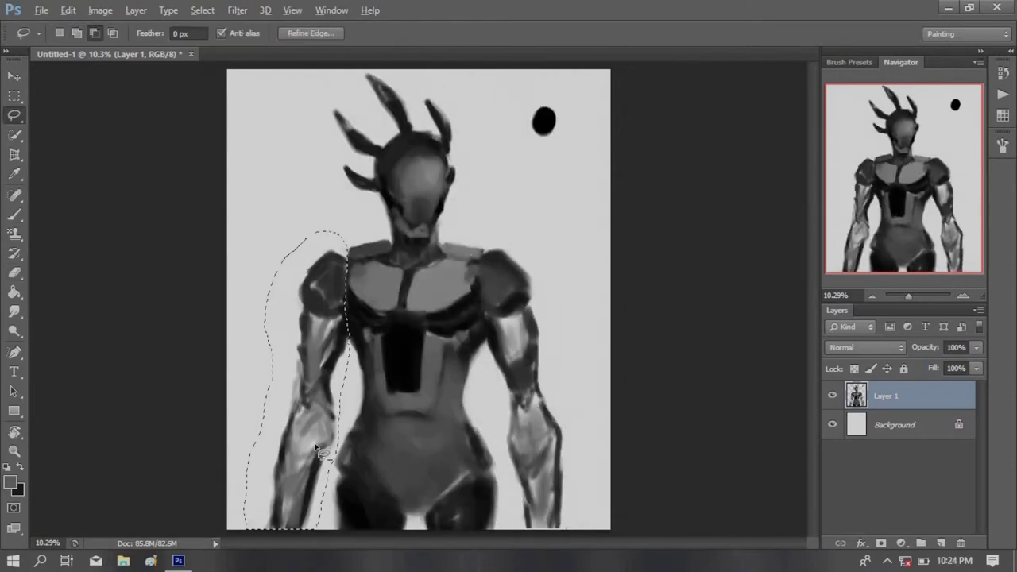
key("ctrl+d")
key("b")
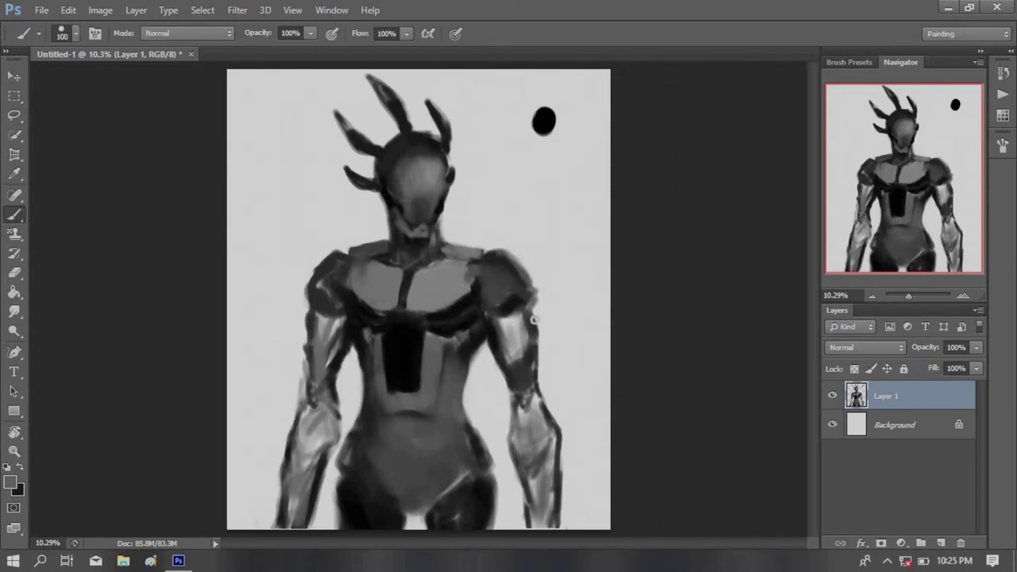
Darken both shoulders with black strokes
left_click_drag(533, 320, 517, 262)
key("x")
left_click_drag(326, 254, 310, 302)
left_click_drag(501, 238, 516, 366)
key("x")
left_click_drag(333, 317, 318, 316)
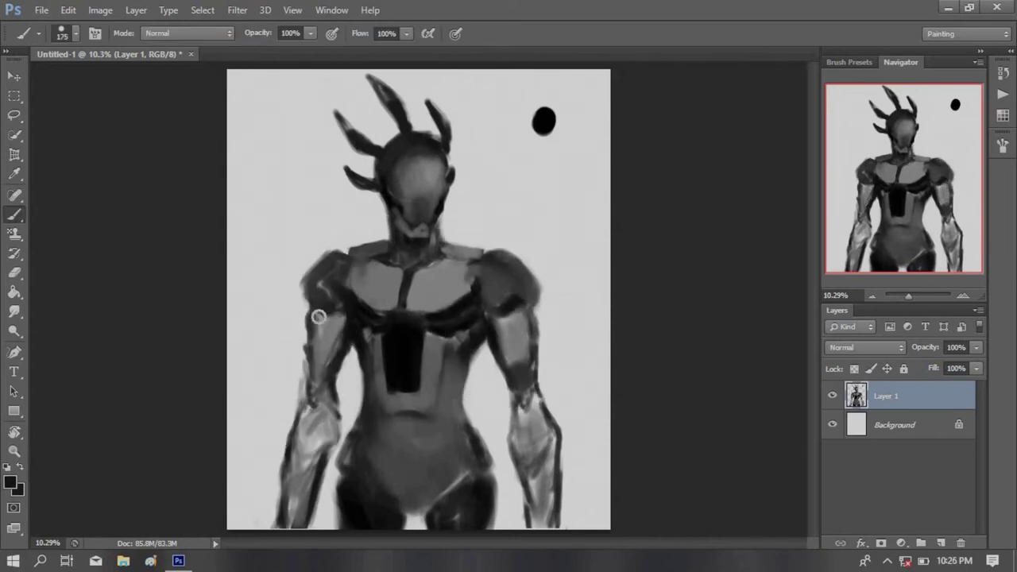
Repaint the right forearm in a lighter grey
key("bracketright")
key("bracketright")
key("x")
mouse_move(530, 409)
left_mouse_down()
mouse_move(548, 426)
mouse_move(540, 509)
left_mouse_up()
key("bracketright")
key("bracketright")
key("bracketright")
key("x")
key("bracketleft")
key("bracketleft")
key("bracketleft")
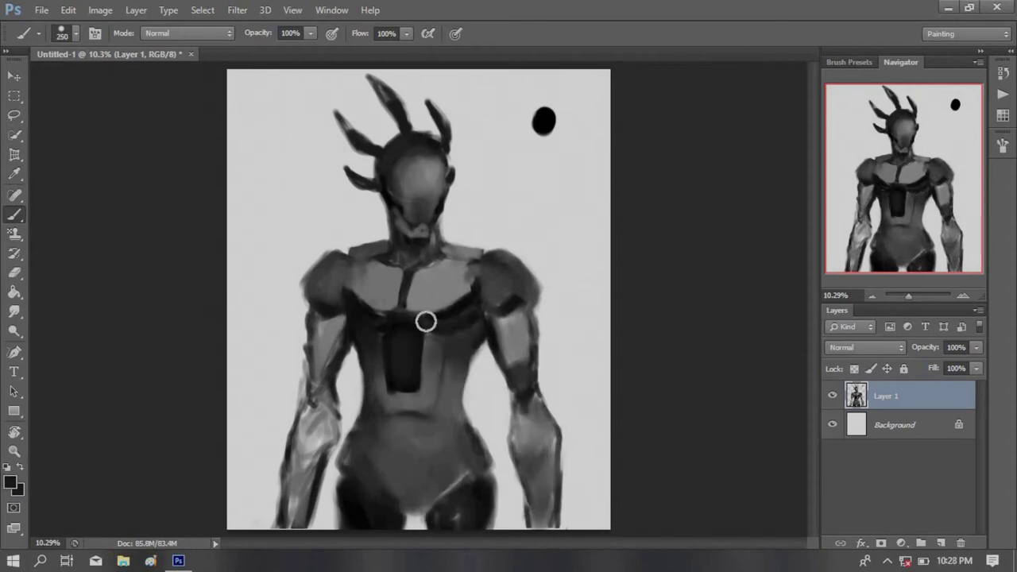
Undo stray chest strokes, paint a light U around the chest panel and flatten the face grey
left_click_drag(410, 324, 416, 372)
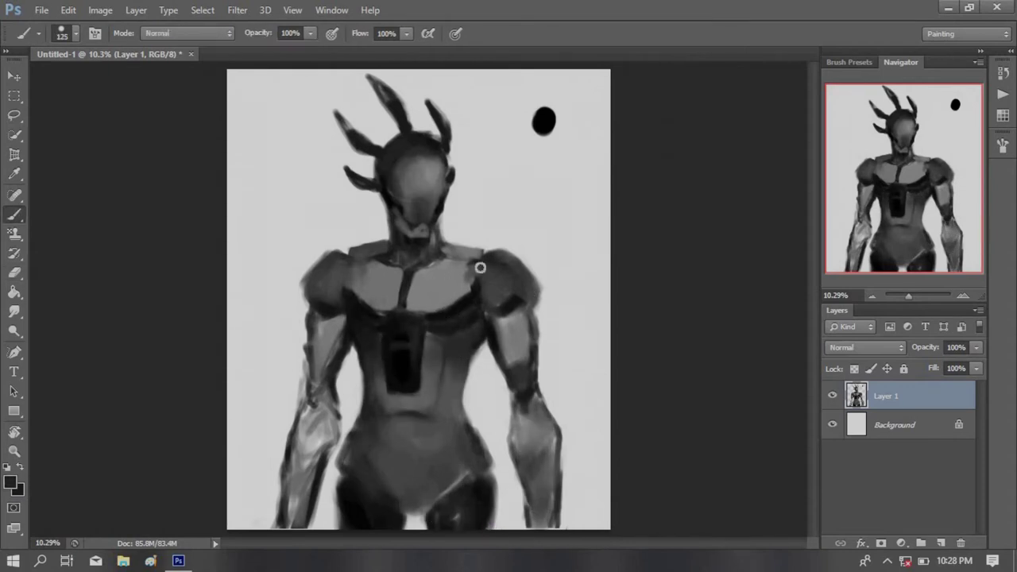
key("ctrl+alt+z")
key("ctrl+alt+z")
key("ctrl+alt+z")
key("bracketleft")
key("bracketleft")
key("ctrl+alt+z")
key("ctrl+alt+z")
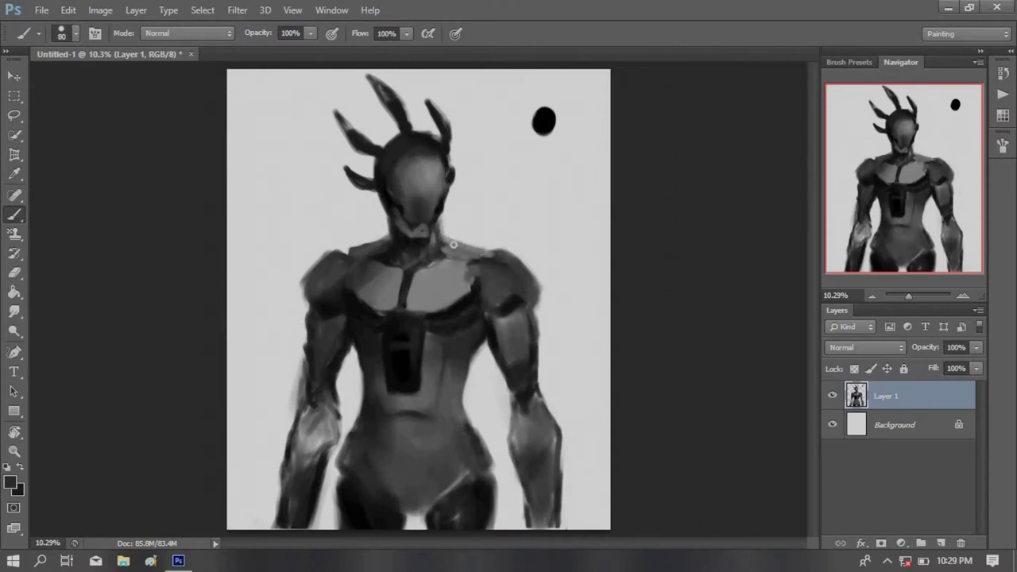
key("ctrl+alt+z")
key("ctrl+alt+z")
key("bracketright")
key("bracketright")
key("bracketright")
left_click_drag(429, 332, 380, 343)
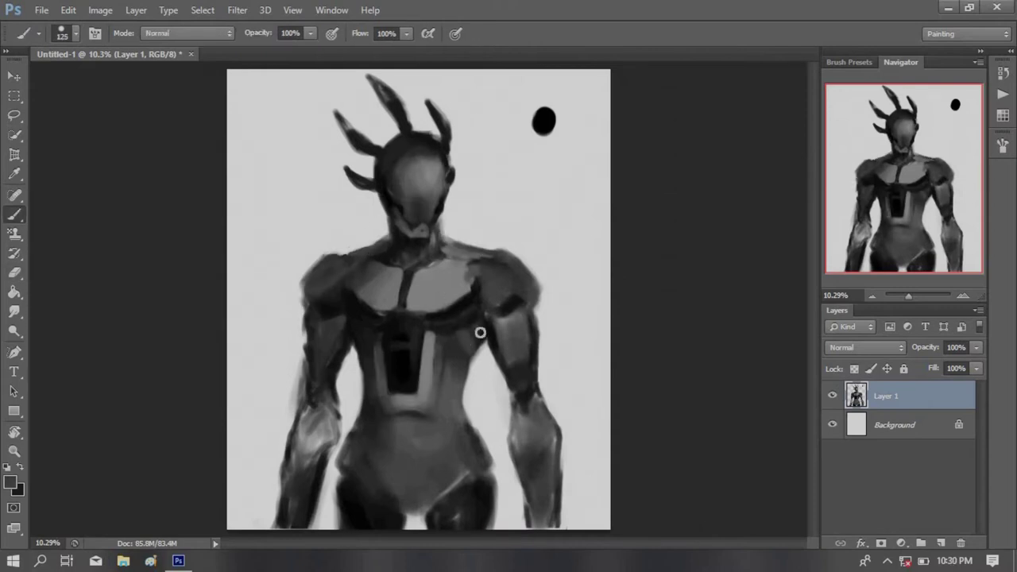
mouse_move(429, 199)
left_mouse_down()
mouse_move(397, 193)
mouse_move(421, 167)
left_mouse_up()
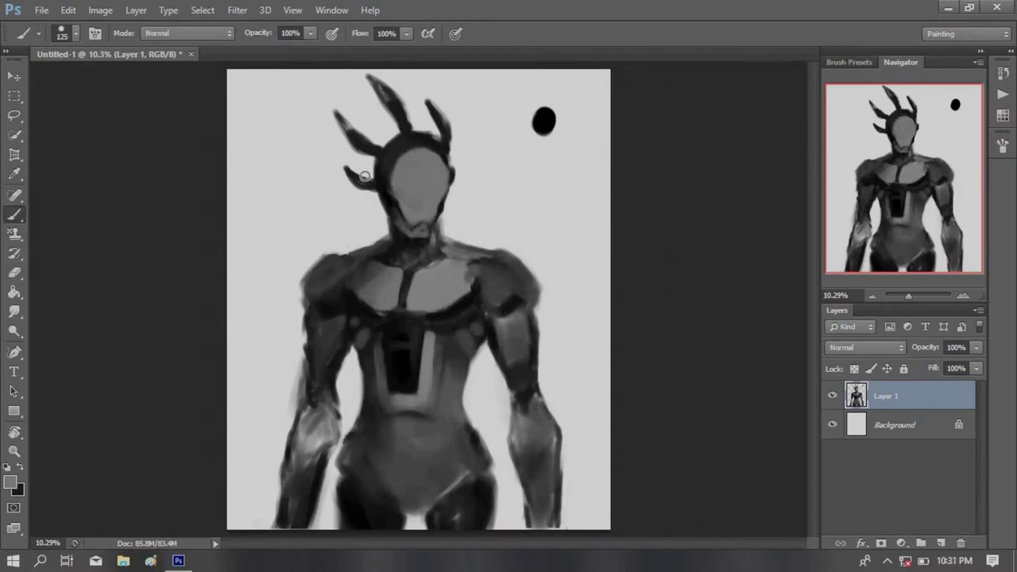
Erase the old horns and darken the top of the head
key("e")
mouse_move(350, 135)
left_mouse_down()
mouse_move(427, 103)
mouse_move(383, 89)
left_mouse_up()
mouse_move(389, 229)
left_mouse_down()
mouse_move(433, 243)
mouse_move(397, 232)
mouse_move(386, 170)
mouse_move(457, 168)
left_mouse_up()
key("b")
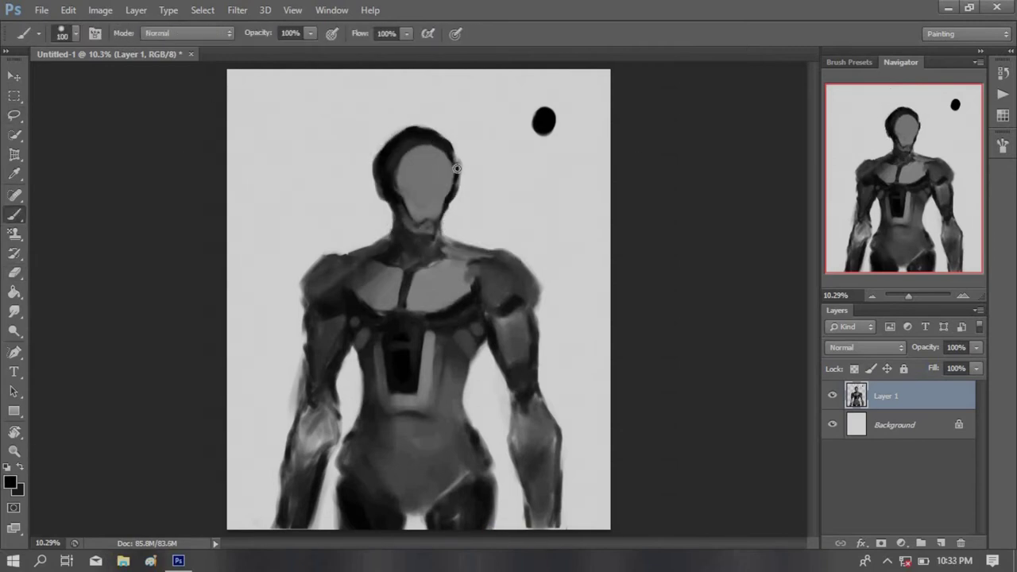
key("x")
mouse_move(412, 118)
left_mouse_down()
mouse_move(354, 81)
mouse_move(329, 127)
left_mouse_up()
mouse_move(447, 141)
left_mouse_down()
mouse_move(449, 107)
mouse_move(428, 128)
left_mouse_up()
Repaint the face lighter grey and enlarge the black brush to 250 px
key("ctrl+alt+z")
key("ctrl+alt+z")
key("ctrl+alt+z")
key("bracketright")
key("bracketright")
key("bracketright")
mouse_move(441, 198)
left_mouse_down()
mouse_move(433, 159)
mouse_move(429, 216)
mouse_move(390, 246)
mouse_move(492, 251)
left_mouse_up()
key("x")
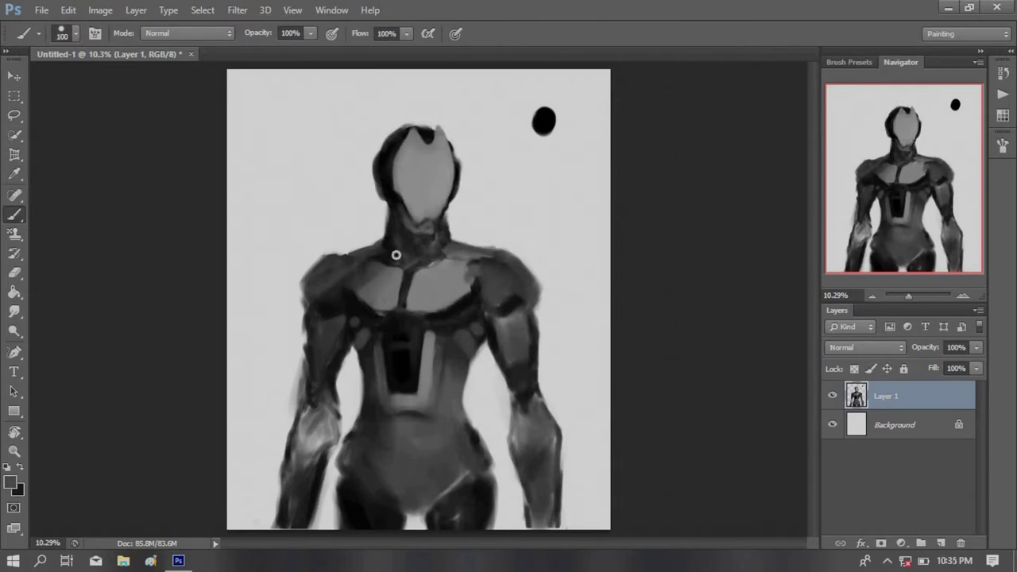
key("x")
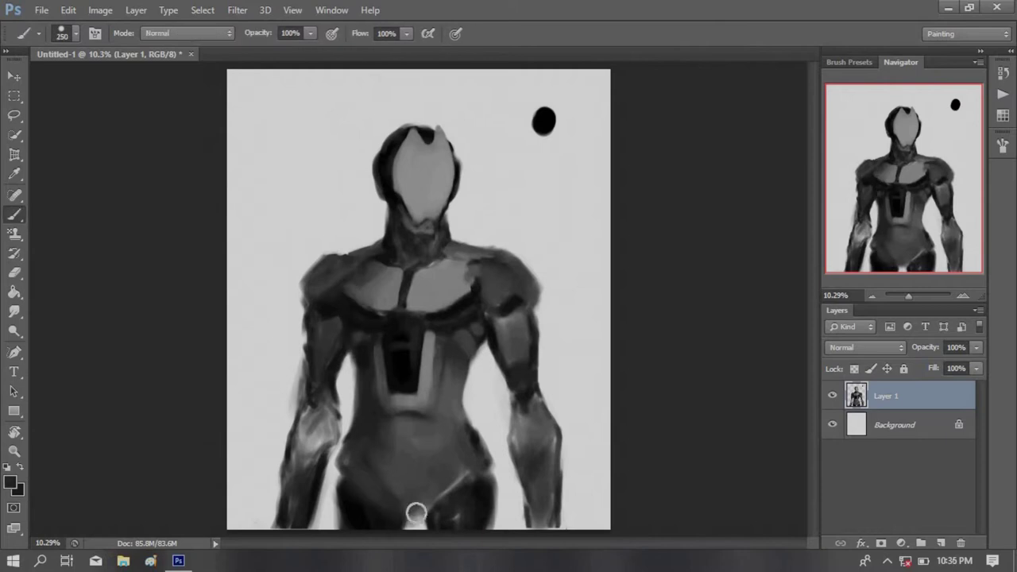
key("bracketright")
key("bracketright")
key("bracketright")
Paint a dark helmet around a pale faceplate and add a spiky crest above it
left_click_drag(449, 194, 390, 162)
key("bracketleft")
key("bracketleft")
key("bracketleft")
key("x")
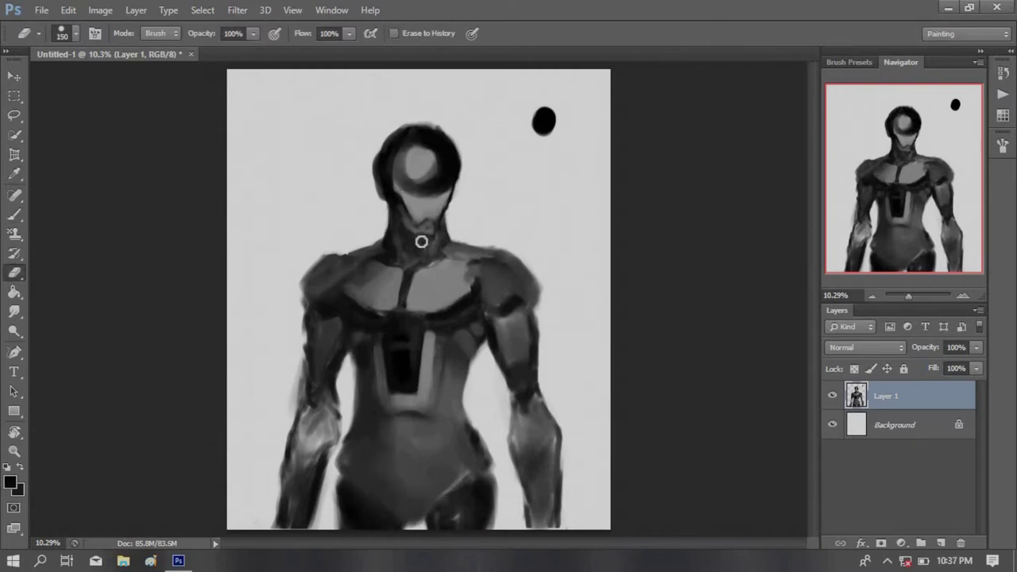
left_click_drag(419, 238, 425, 159)
key("x")
left_click_drag(420, 243, 422, 235)
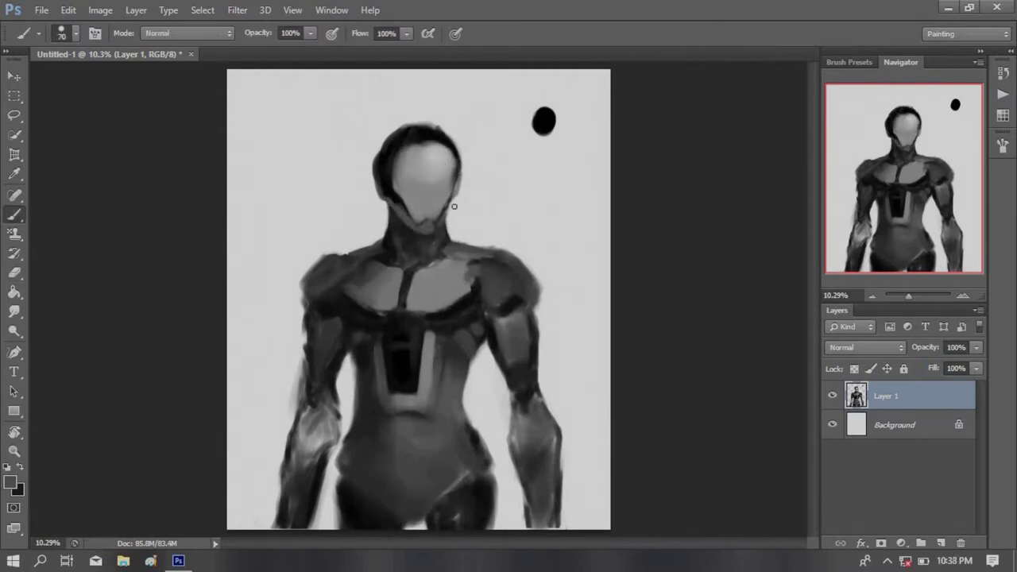
mouse_move(421, 132)
left_mouse_down()
mouse_move(385, 73)
mouse_move(345, 102)
left_mouse_up()
Add two more spiky head crests, then scale the figure narrower with the head lower
left_click_drag(449, 139, 447, 94)
left_click_drag(373, 159, 345, 149)
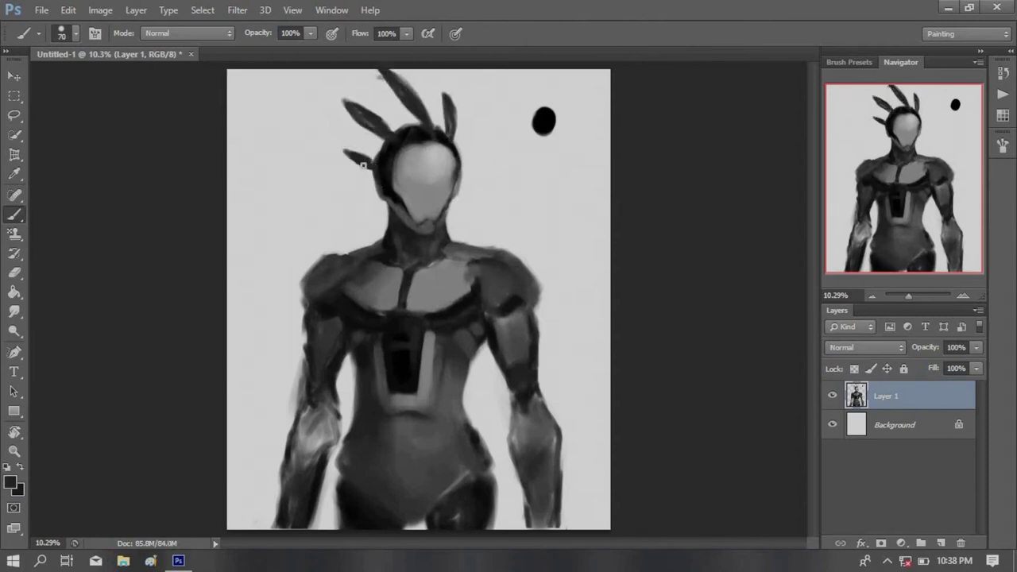
key("ctrl+t")
left_click_drag(608, 511, 585, 503)
key("Return")
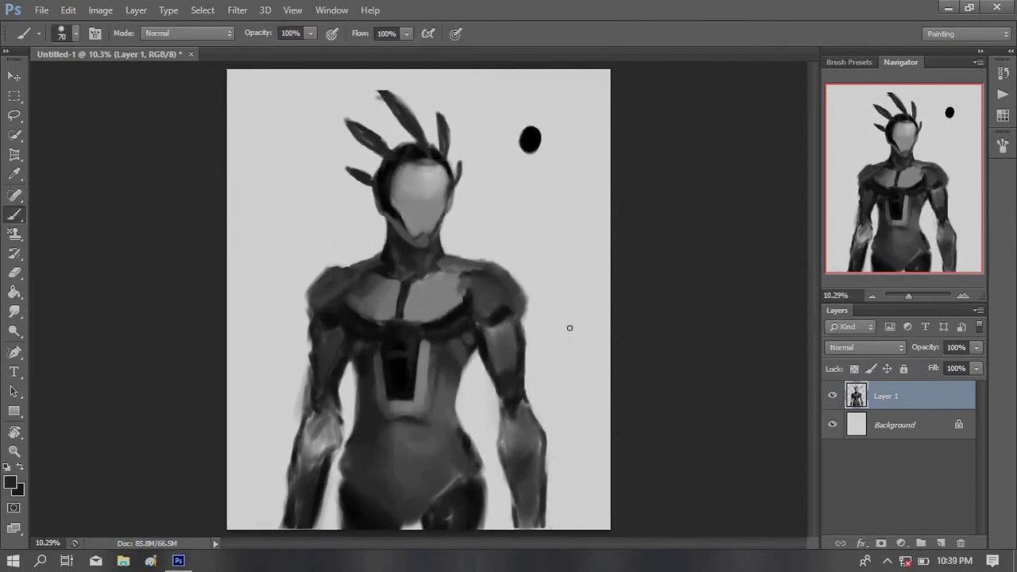
Clean up the left arm edge and repaint the head spikes larger, darker and repositioned
key("e")
left_click_drag(304, 413, 297, 323)
key("b")
left_click_drag(417, 139, 372, 87)
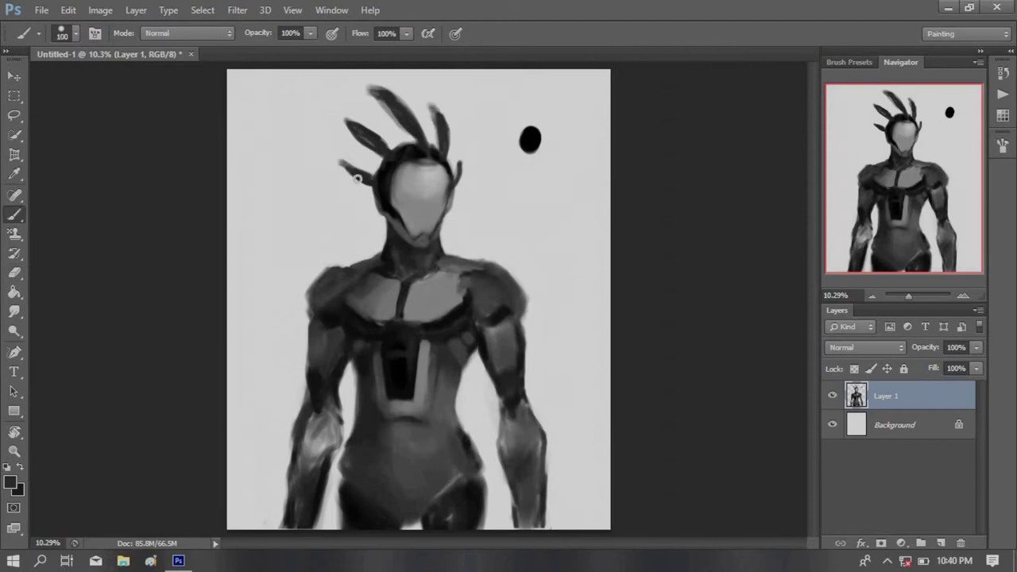
left_click_drag(374, 179, 337, 162)
key("e")
left_click_drag(409, 95, 390, 119)
key("b")
left_click_drag(405, 137, 385, 86)
left_click_drag(381, 155, 340, 118)
left_click_drag(441, 150, 439, 101)
left_click_drag(453, 175, 472, 151)
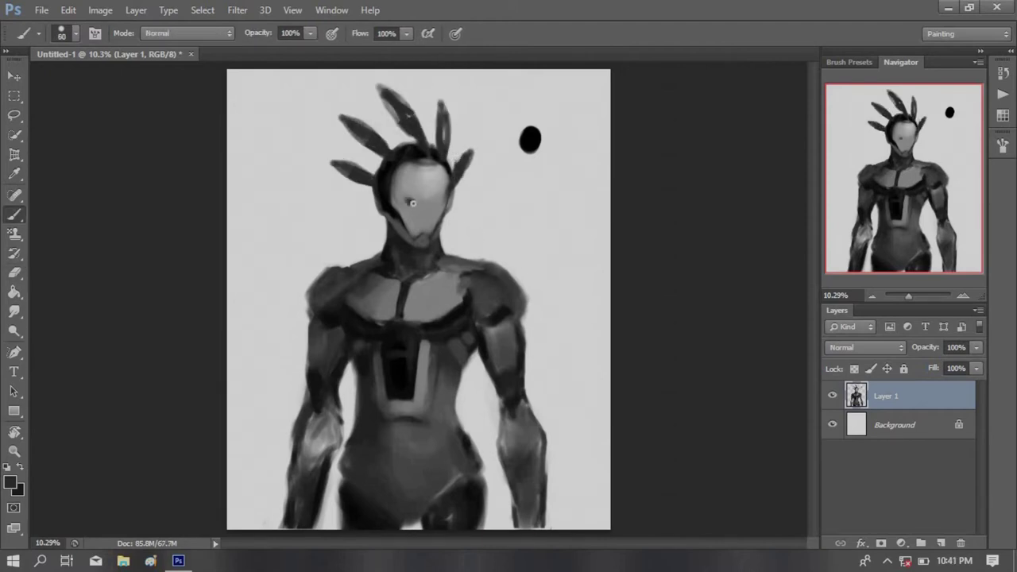
Darken the lower-left arm edge at brush size 125, and reshape and darken the right arm at size 150
key("x")
key("bracketright")
key("bracketright")
key("bracketright")
left_click(445, 368, "alt")
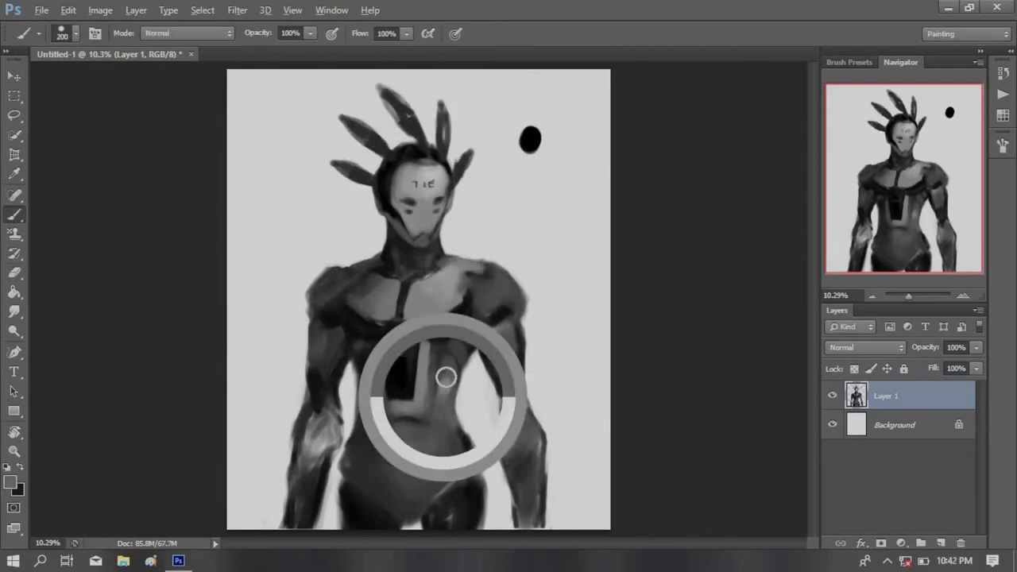
key("x")
key("bracketleft")
key("bracketleft")
left_click_drag(295, 421, 286, 508)
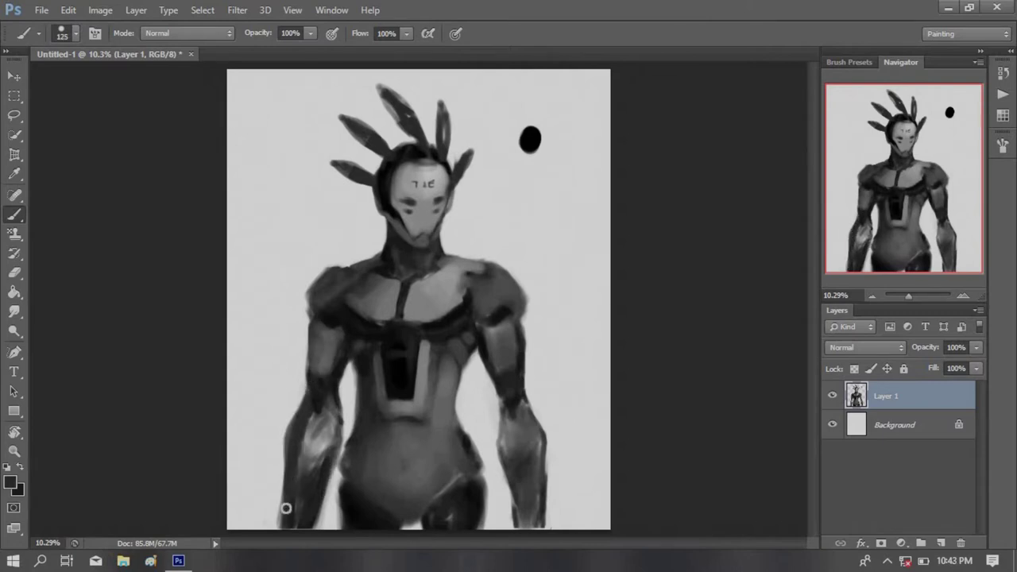
key("bracketright")
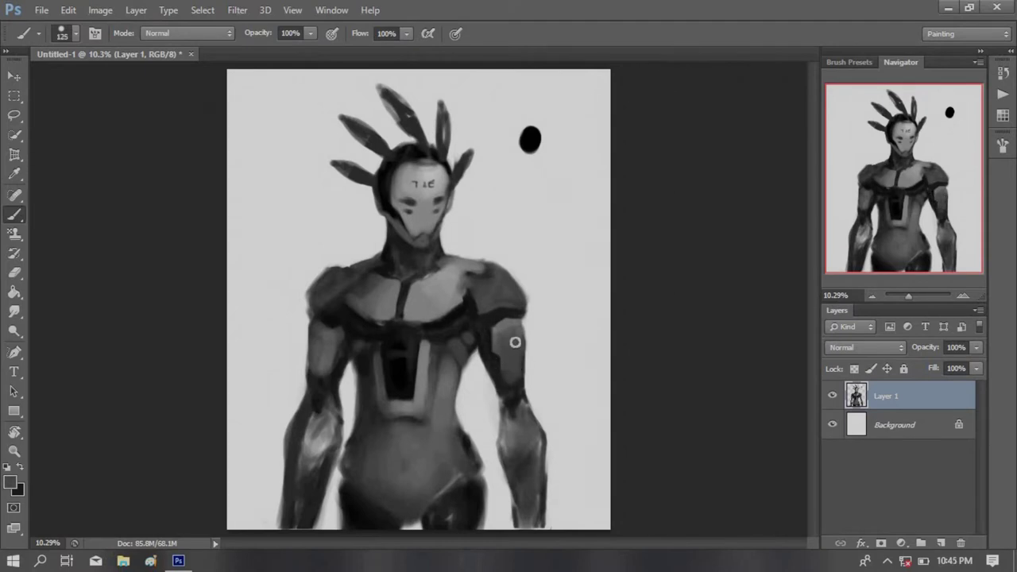
key("bracketleft")
mouse_move(522, 414)
left_mouse_down()
mouse_move(517, 464)
mouse_move(522, 336)
mouse_move(487, 368)
mouse_move(536, 431)
mouse_move(522, 415)
left_mouse_up()
key("bracketleft")
key("bracketleft")
key("bracketleft")
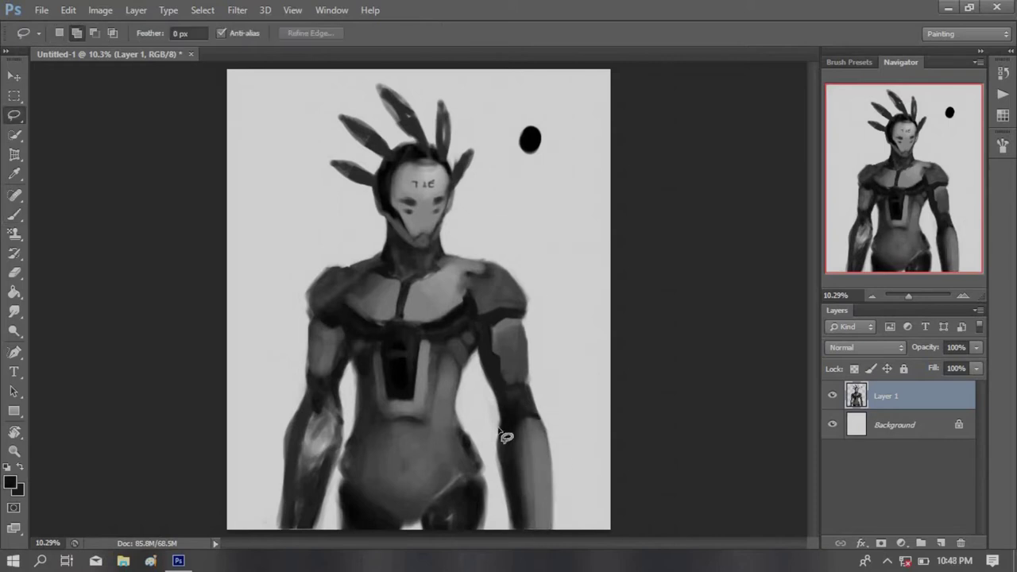
Paint sampled light grey over the right shoulder and smooth the torso below the chest panel
left_click(519, 465, "alt")
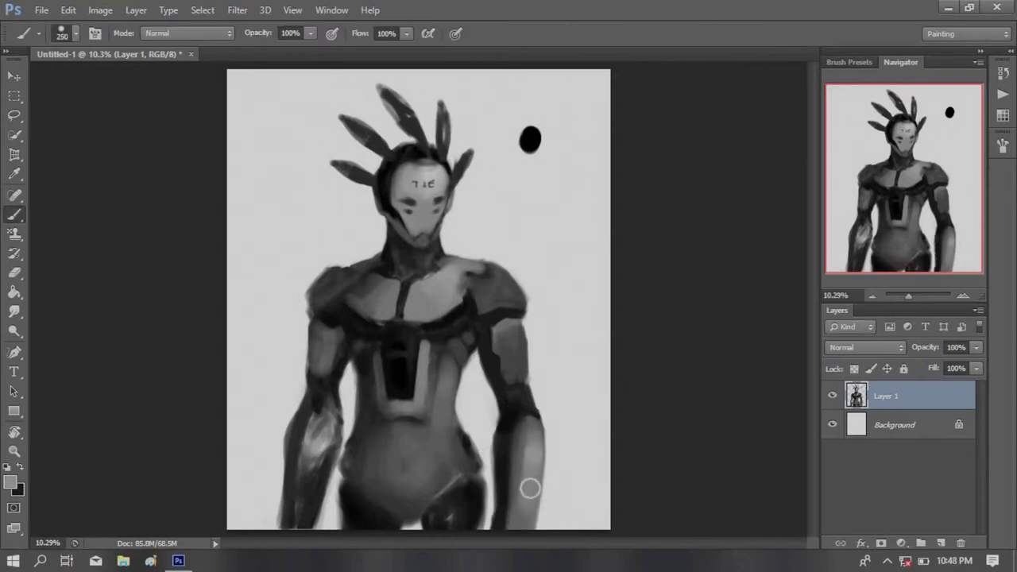
left_click_drag(477, 281, 513, 295)
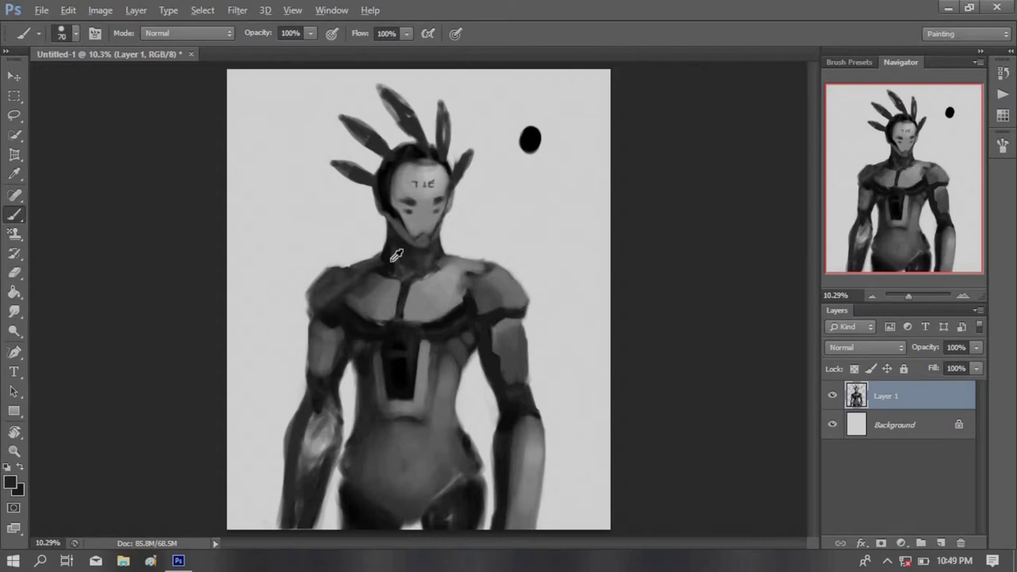
left_click(476, 383, "alt")
key("bracketright")
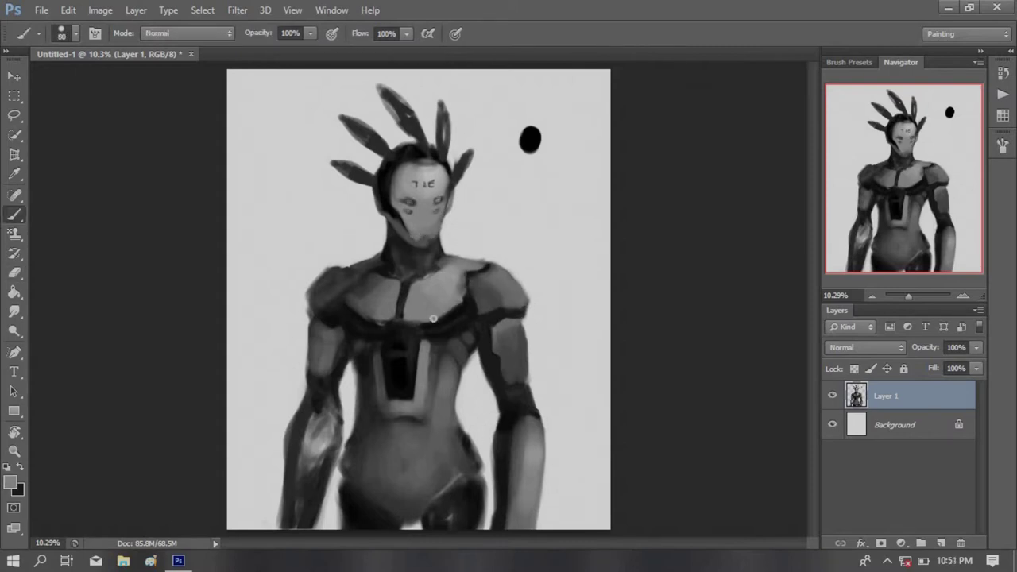
key("bracketright")
key("bracketright")
key("bracketright")
mouse_move(427, 325)
left_mouse_down()
mouse_move(445, 374)
mouse_move(417, 445)
mouse_move(357, 452)
mouse_move(379, 418)
left_mouse_up()
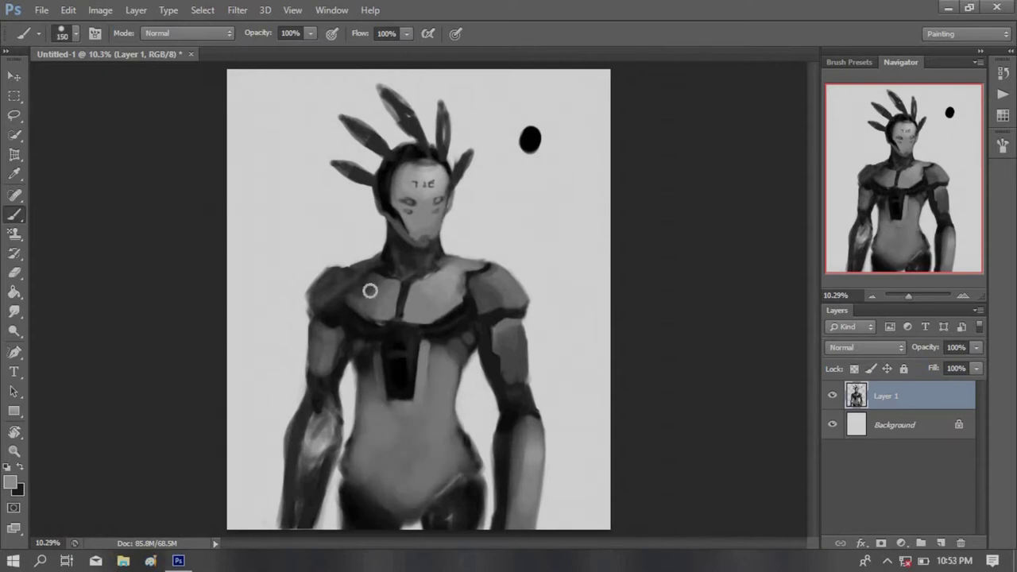
key("bracketleft")
key("bracketleft")
key("bracketleft")
left_click(465, 284, "alt")
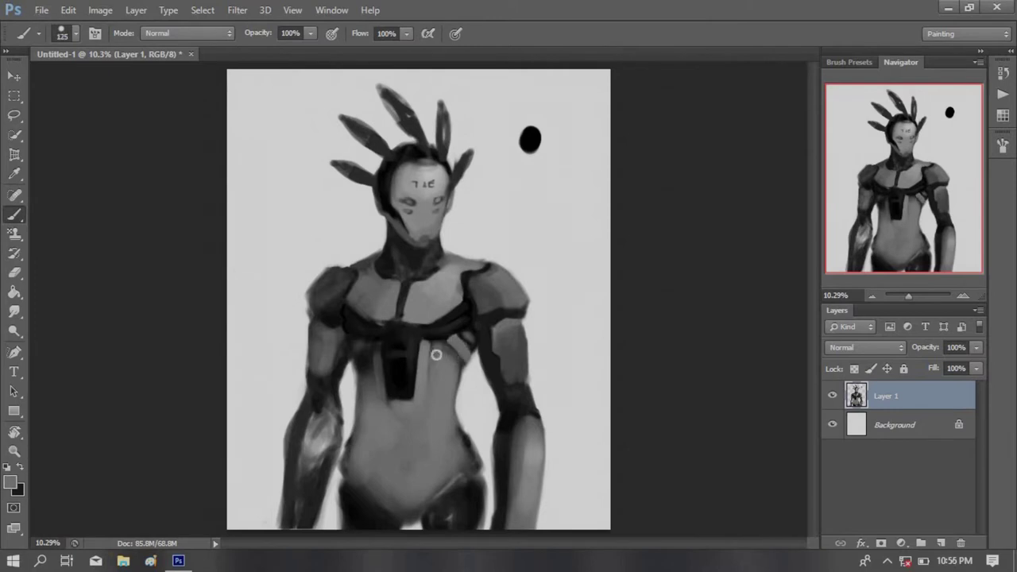
Lighten the torso with sampled greys beside the chest strap, mid torso and lower torso
left_click_drag(363, 343, 349, 357)
left_click(347, 363, "alt")
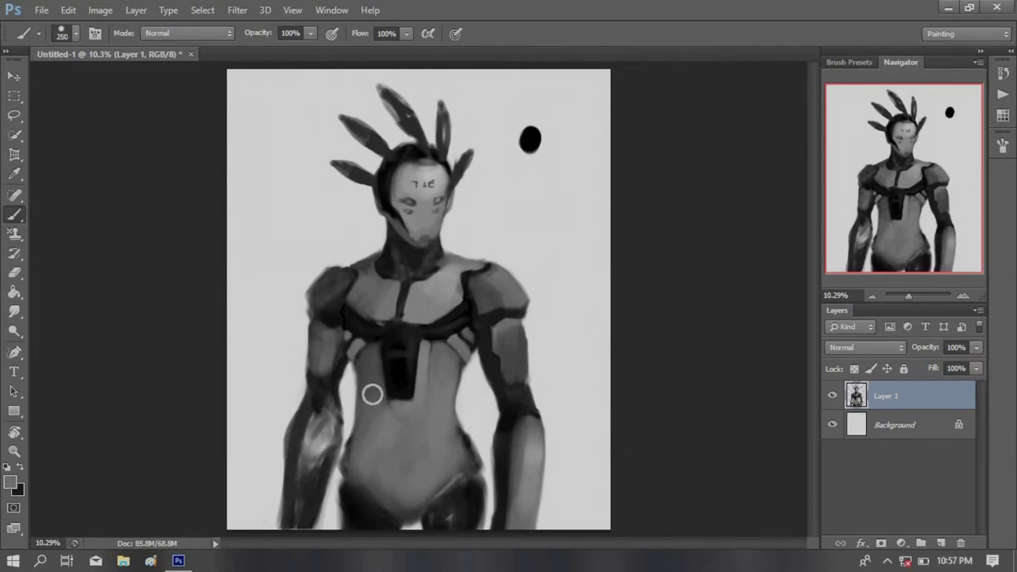
key("[")
left_click_drag(432, 402, 424, 420)
left_click(424, 420, "alt")
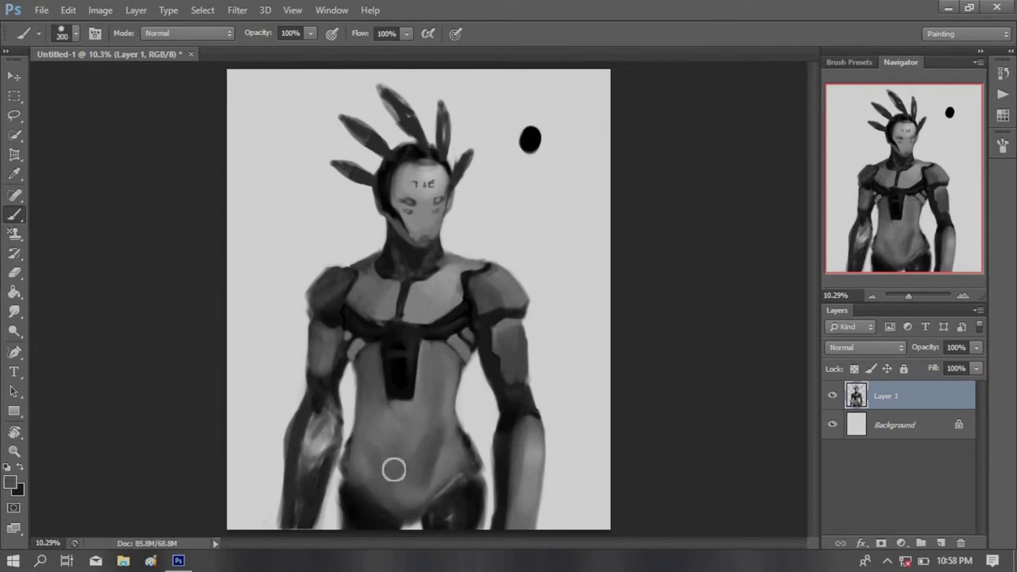
mouse_move(392, 467)
left_mouse_down()
mouse_move(448, 383)
mouse_move(431, 471)
mouse_move(393, 488)
mouse_move(385, 419)
mouse_move(406, 515)
mouse_move(424, 415)
mouse_move(400, 443)
mouse_move(397, 493)
mouse_move(376, 445)
left_mouse_up()
key("bracketright")
key("bracketright")
Paint light and dark strokes on the lower torso and widen the dark chest panel below the strap
key("e")
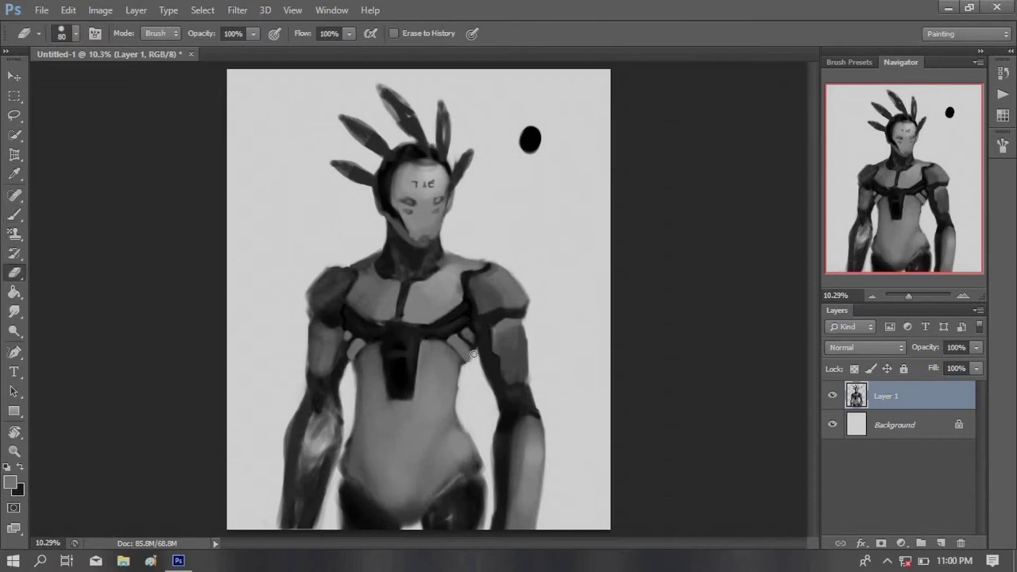
key("b")
key("bracketleft")
key("bracketleft")
key("bracketleft")
mouse_move(455, 451)
left_mouse_down()
mouse_move(479, 447)
mouse_move(486, 489)
left_mouse_up()
key("e")
key("b")
key("bracketright")
key("bracketright")
key("bracketright")
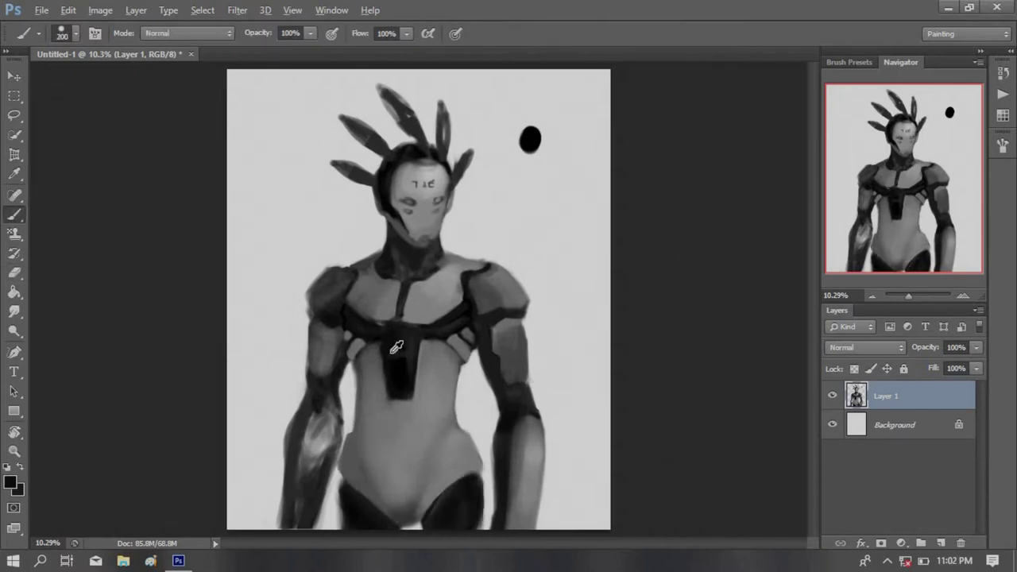
left_click_drag(379, 346, 413, 340)
Extend the dark chest panel further down, then repaint sampled torso grey over the chest plate
key("bracketleft")
key("bracketleft")
key("bracketleft")
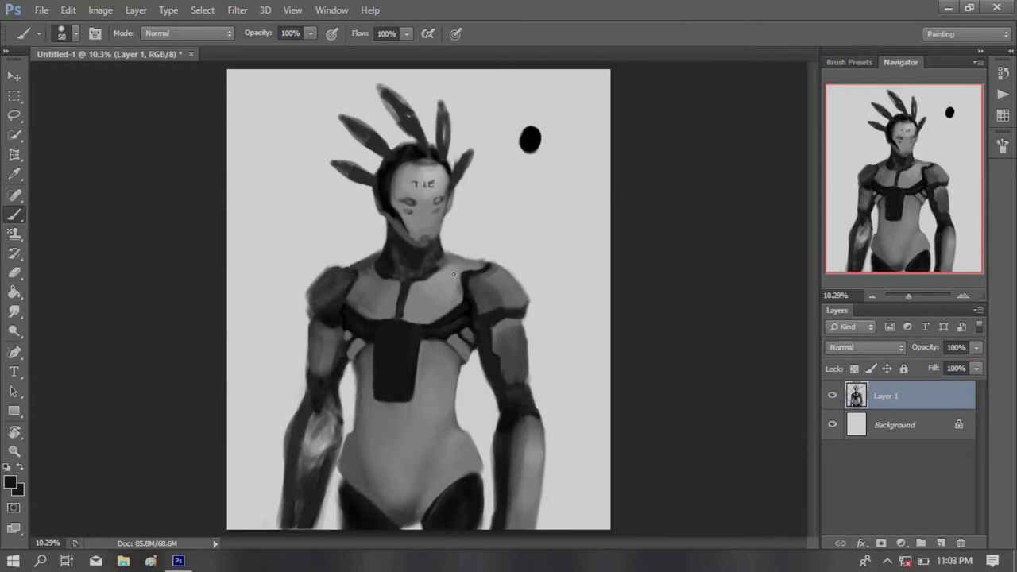
key("bracketright")
mouse_move(410, 419)
left_mouse_down()
mouse_move(390, 427)
mouse_move(402, 358)
left_mouse_up()
key("bracketleft")
key("bracketleft")
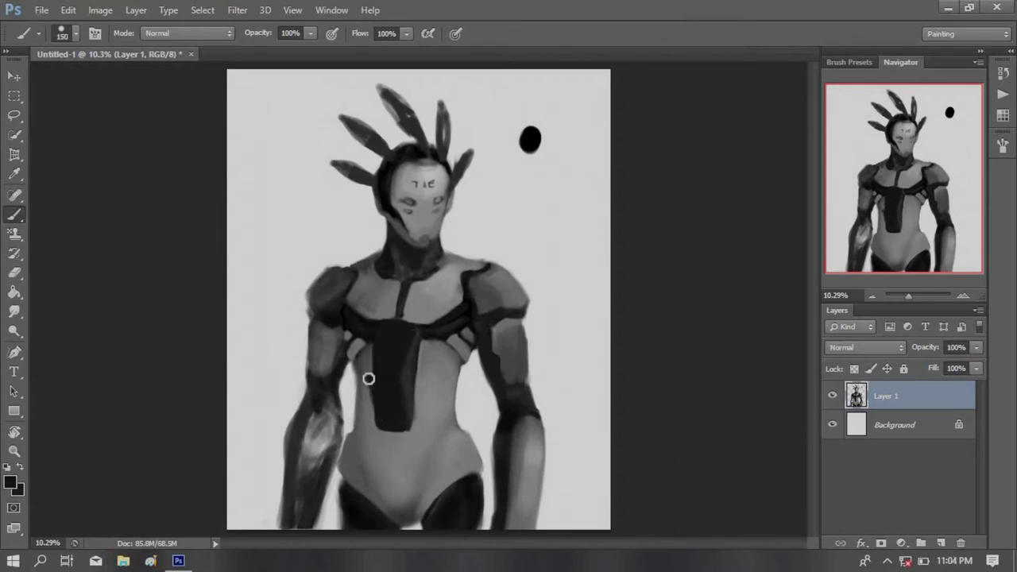
left_click(390, 359, "alt")
key("bracketleft")
key("bracketleft")
key("bracketleft")
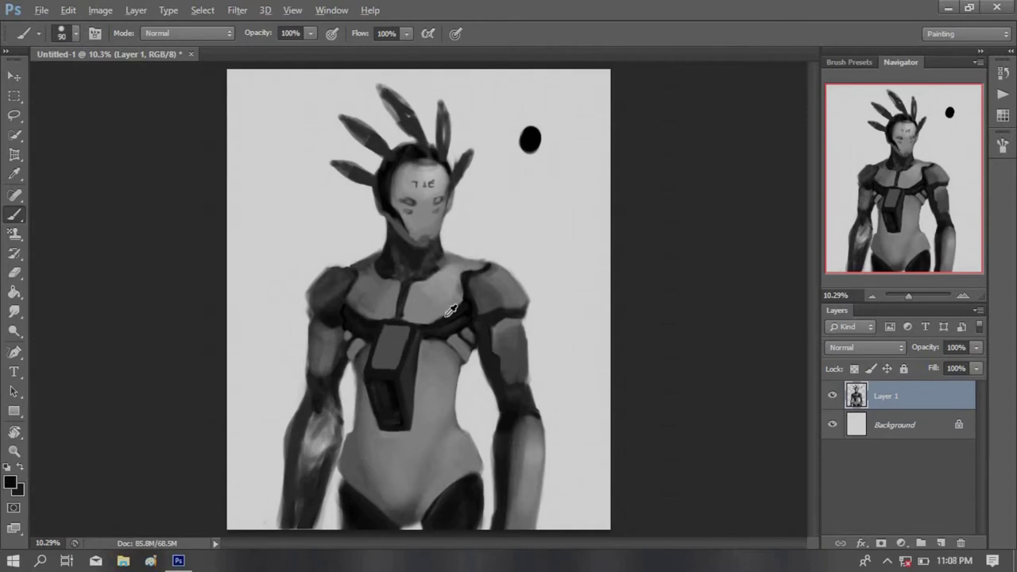
mouse_move(387, 403)
left_mouse_down()
mouse_move(427, 408)
mouse_move(449, 443)
mouse_move(476, 301)
mouse_move(403, 453)
left_mouse_up()
Paint light grey L-shaped plates on the chest
mouse_move(429, 350)
left_mouse_down()
mouse_move(385, 438)
mouse_move(425, 341)
left_mouse_up()
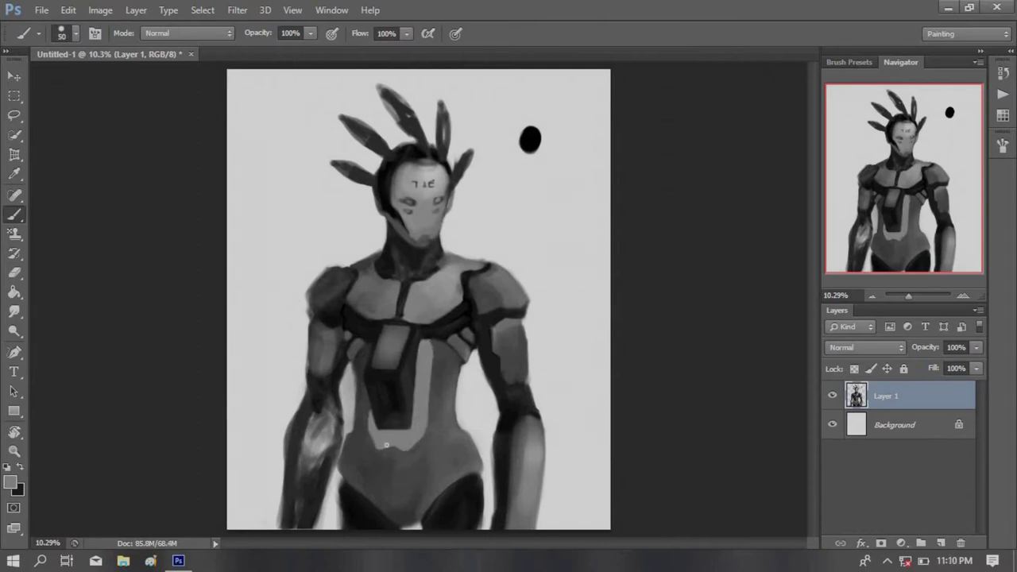
key("bracketright")
key("bracketright")
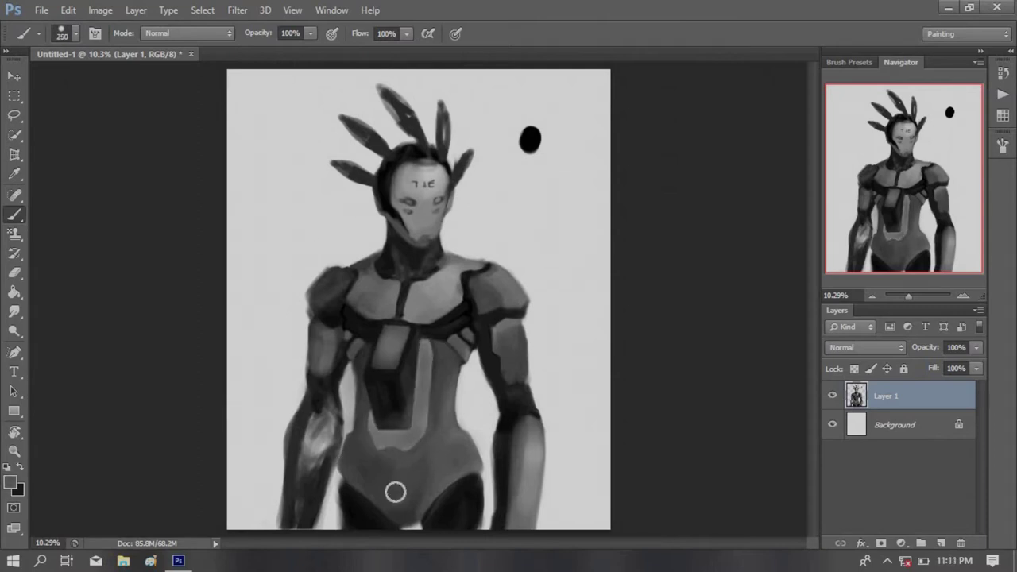
key("bracketleft")
key("bracketleft")
key("bracketleft")
left_click(474, 492, "alt")
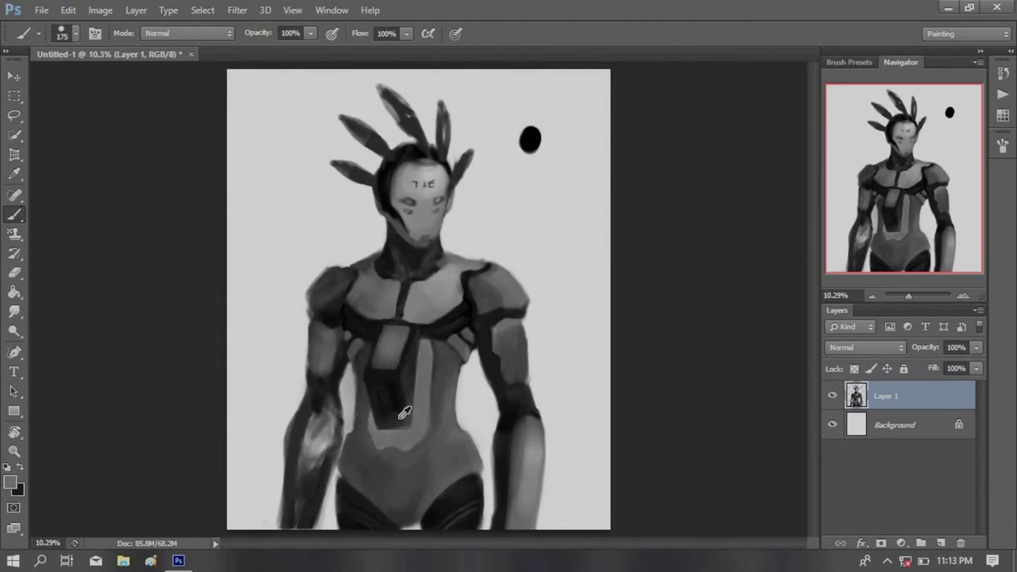
Erase the crest spikes above the head and enlarge the figure to about 114%
key("e")
left_click_drag(348, 171, 382, 132)
key("ctrl+t")
left_click_drag(560, 299, 590, 268)
Commit the enlarged figure, then repaint the neck, chin and upper-right chest at brush size 80
key("Return")
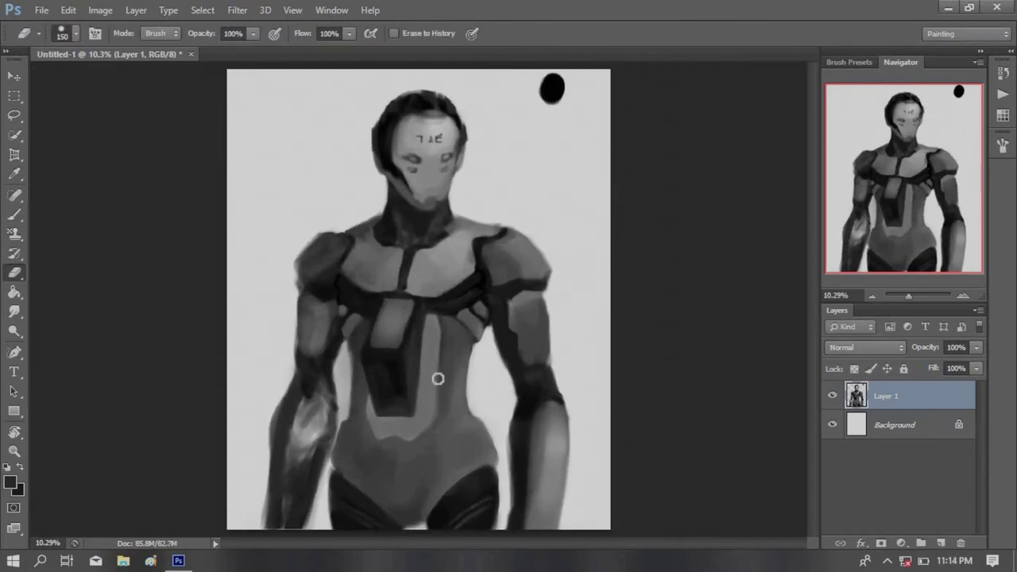
key("b")
key("e")
key("b")
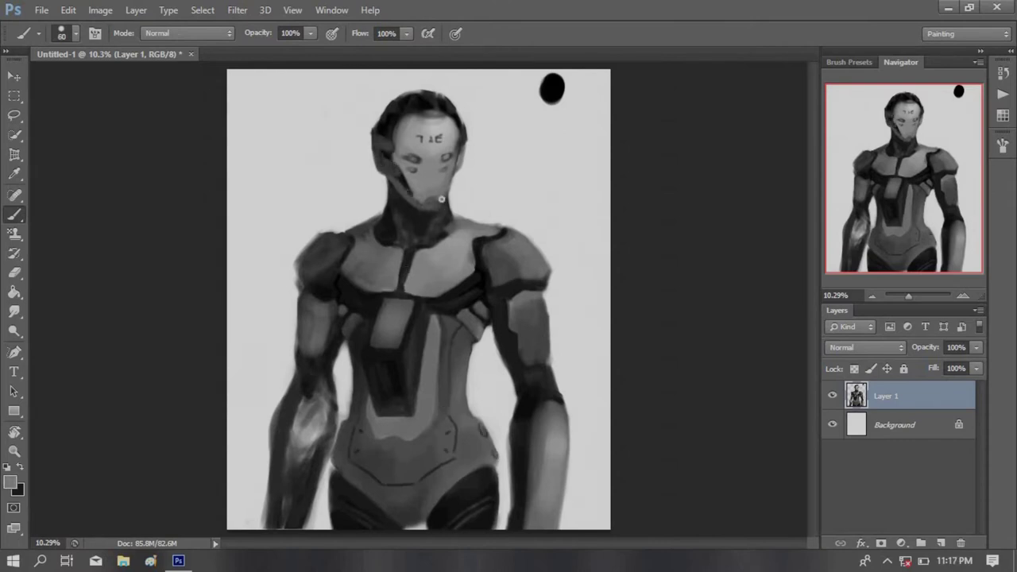
key("bracketright")
key("bracketright")
mouse_move(441, 199)
left_mouse_down()
mouse_move(397, 188)
mouse_move(412, 225)
left_mouse_up()
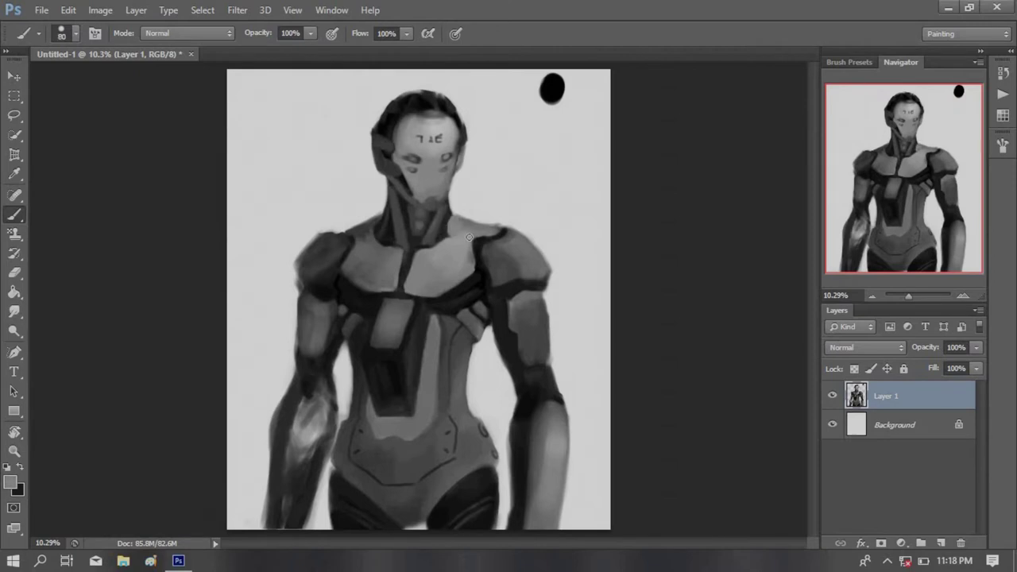
left_click_drag(468, 237, 483, 215)
Refine the left shoulder and darken and widen the left upper arm edge with sampled near-black
key("bracketright")
key("bracketright")
key("bracketleft")
key("bracketleft")
key("bracketleft")
left_click(374, 226, "alt")
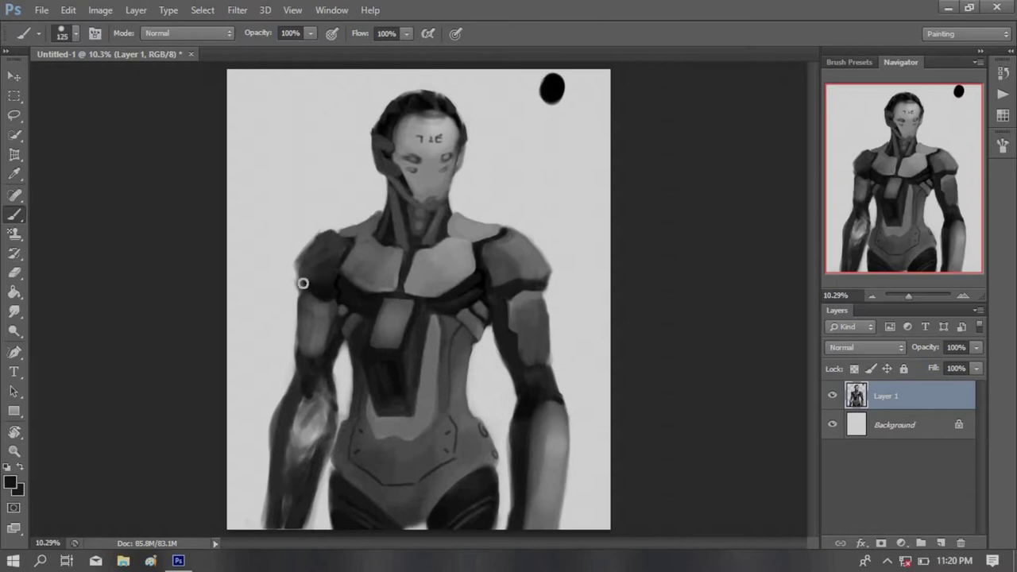
mouse_move(302, 283)
left_mouse_down()
mouse_move(301, 242)
mouse_move(309, 285)
left_mouse_up()
key("e")
key("b")
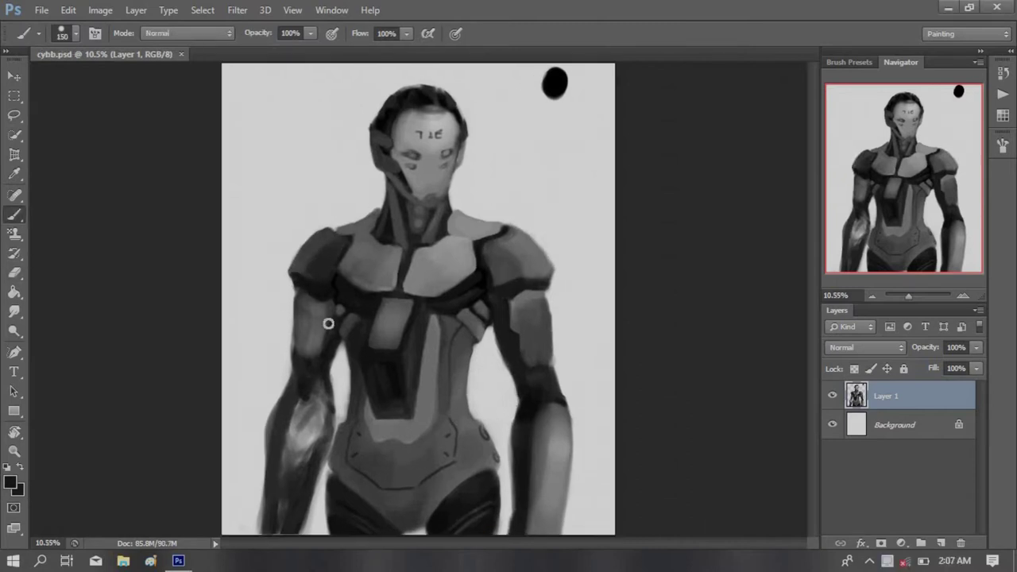
key("bracketleft")
key("bracketleft")
key("bracketleft")
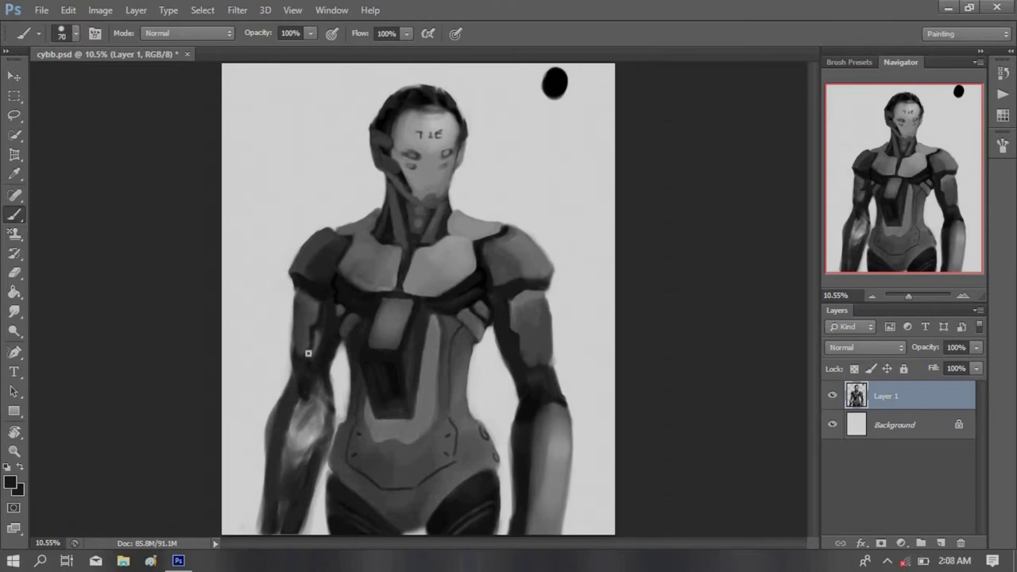
key("bracketright")
left_click_drag(295, 300, 288, 354)
Darken the forearm highlight, then cover the chest and abdomen details in mid-grey
key("b")
mouse_move(313, 389)
left_mouse_down()
mouse_move(288, 424)
mouse_move(311, 472)
mouse_move(336, 338)
mouse_move(301, 381)
left_mouse_up()
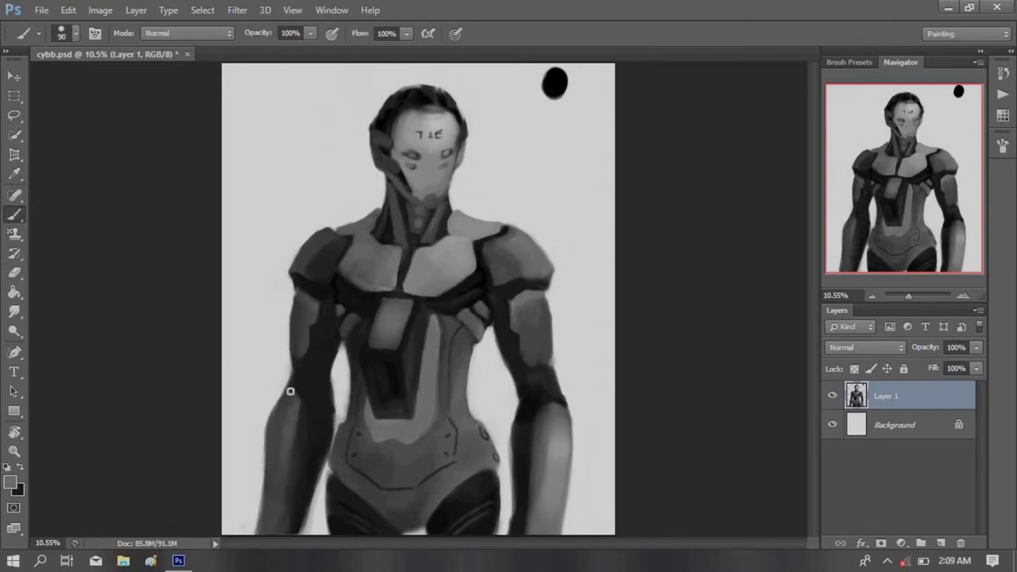
key("bracketright")
key("bracketright")
left_click(290, 401, "alt")
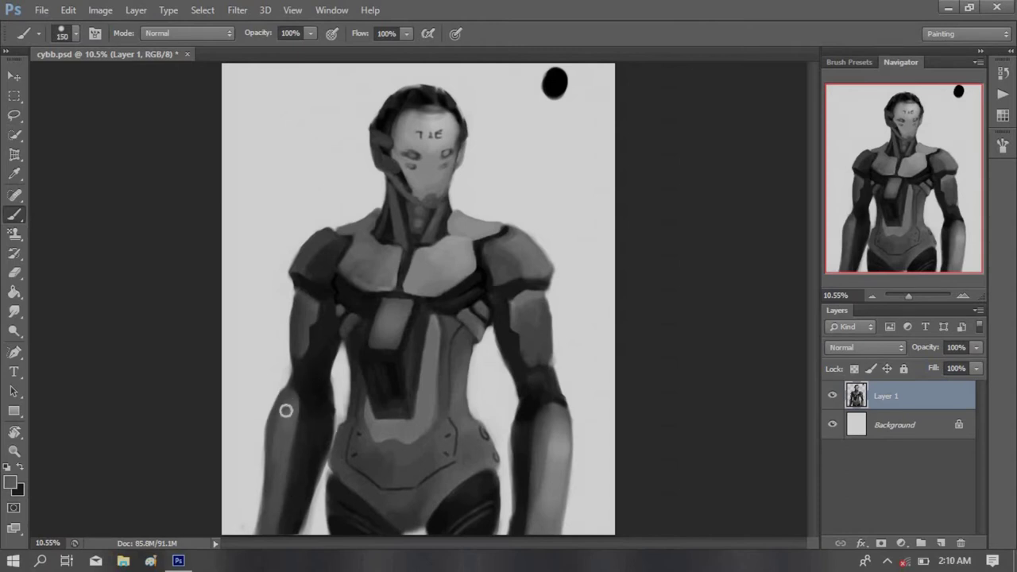
key("bracketleft")
key("bracketright")
key("bracketright")
key("bracketright")
mouse_move(290, 465)
left_mouse_down()
mouse_move(374, 408)
mouse_move(424, 461)
mouse_move(429, 331)
mouse_move(390, 505)
left_mouse_up()
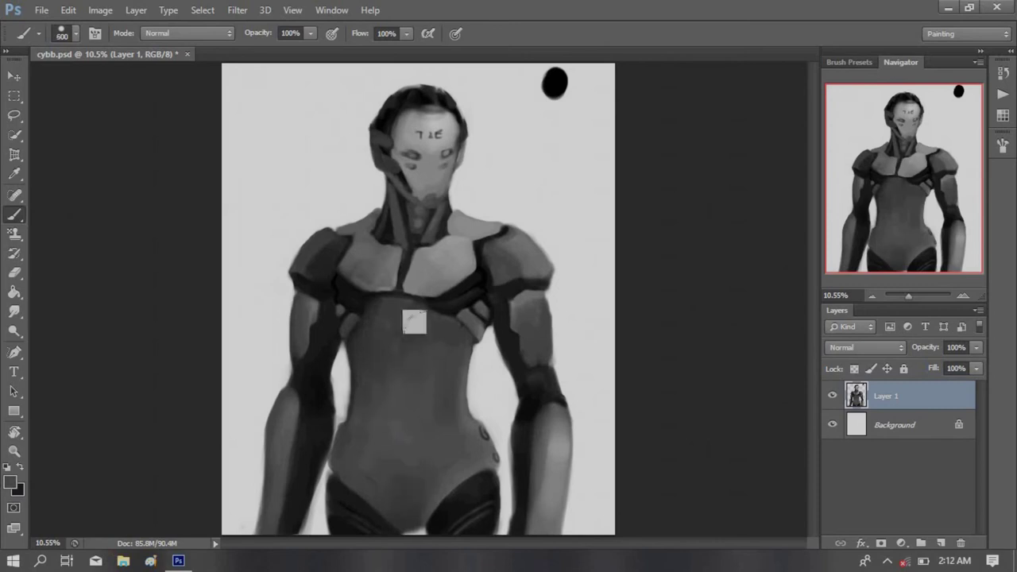
Outline and fill dark grey abdomen plates, with a small black rectangle inside
key("bracketleft")
key("bracketleft")
key("bracketleft")
key("bracketleft")
key("bracketleft")
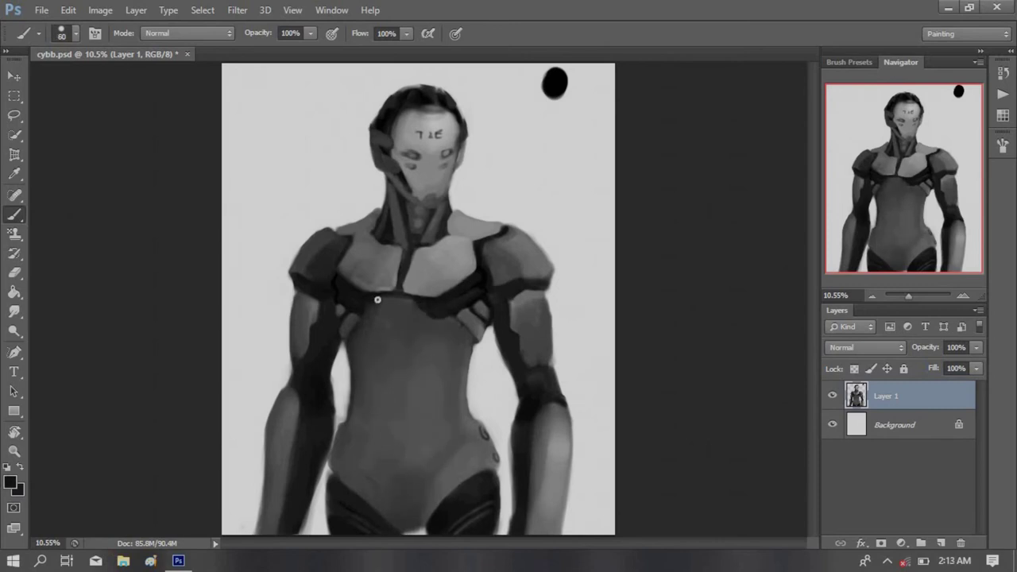
left_click_drag(343, 316, 372, 342)
mouse_move(445, 315)
left_mouse_down()
mouse_move(430, 343)
mouse_move(377, 388)
mouse_move(408, 386)
left_mouse_up()
mouse_move(408, 386)
left_mouse_down()
mouse_move(405, 344)
mouse_move(370, 302)
mouse_move(404, 291)
mouse_move(402, 325)
mouse_move(419, 306)
left_mouse_up()
left_click(500, 264, "alt")
key("bracketright")
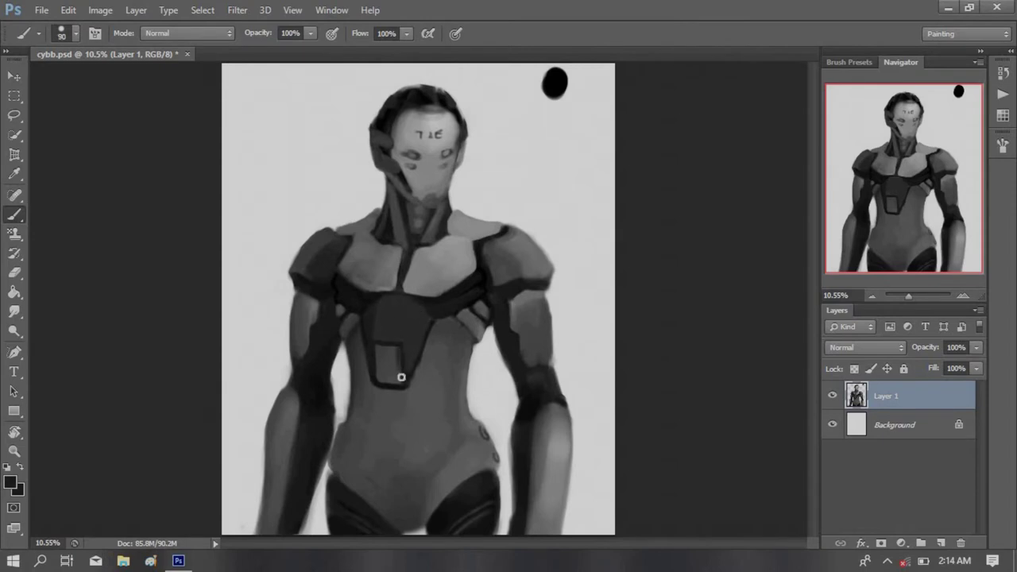
key("bracketleft")
key("bracketleft")
key("bracketleft")
mouse_move(401, 377)
left_mouse_down()
mouse_move(381, 363)
mouse_move(399, 379)
left_mouse_up()
left_click(390, 358, "alt")
Paint a light grey diagonal trim strip down the chest plate's edge
key("bracketright")
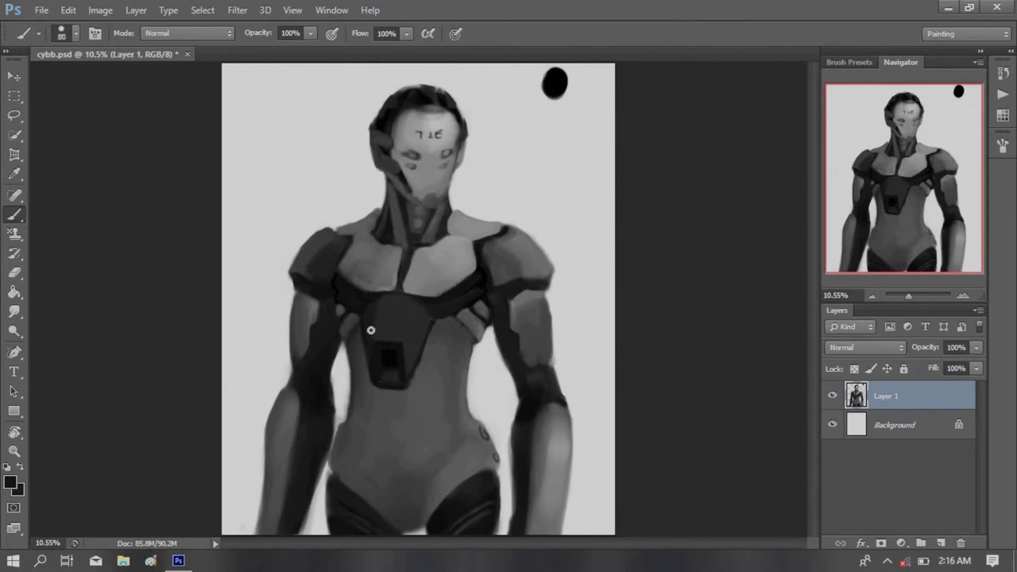
key("bracketleft")
key("bracketleft")
left_click(404, 389, "alt")
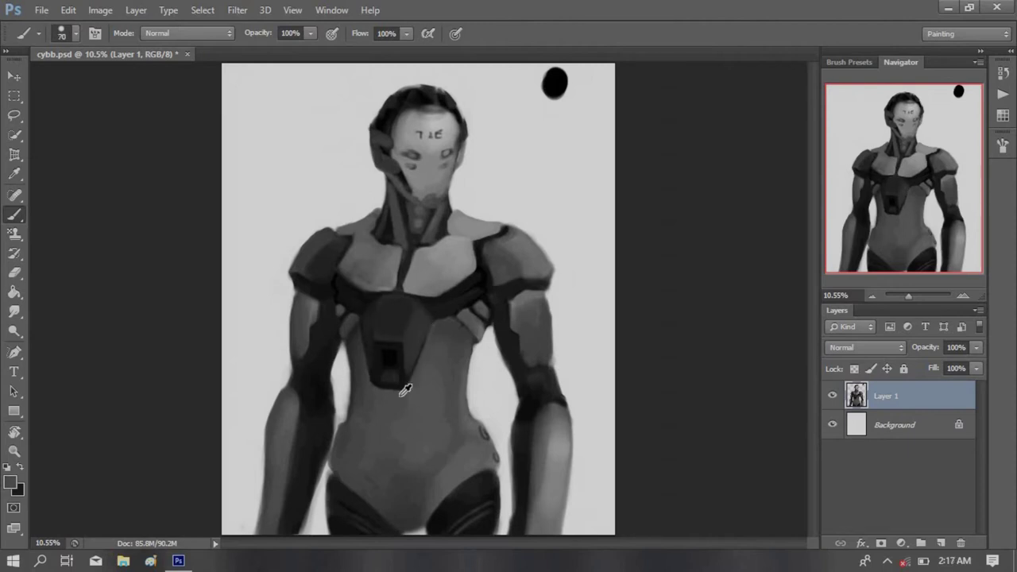
left_click(421, 339, "alt")
key("bracketright")
key("bracketright")
key("bracketright")
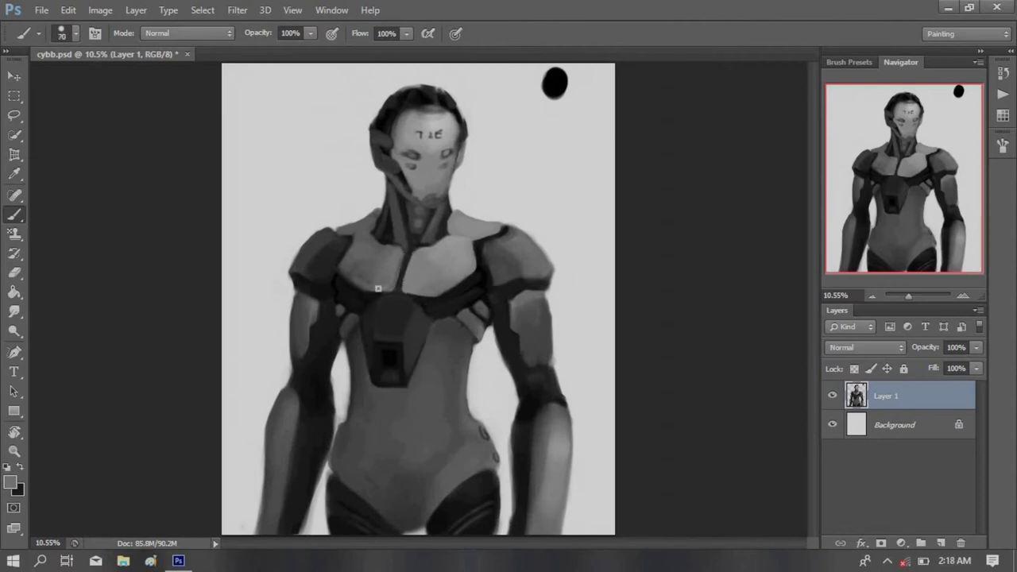
key("bracketleft")
key("bracketleft")
key("bracketleft")
left_click(442, 336, "alt")
mouse_move(441, 321)
left_mouse_down()
mouse_move(418, 387)
mouse_move(365, 349)
left_mouse_up()
Sample greys from the chest and darken the chest plate's left edge
key("bracketleft")
key("bracketleft")
key("bracketleft")
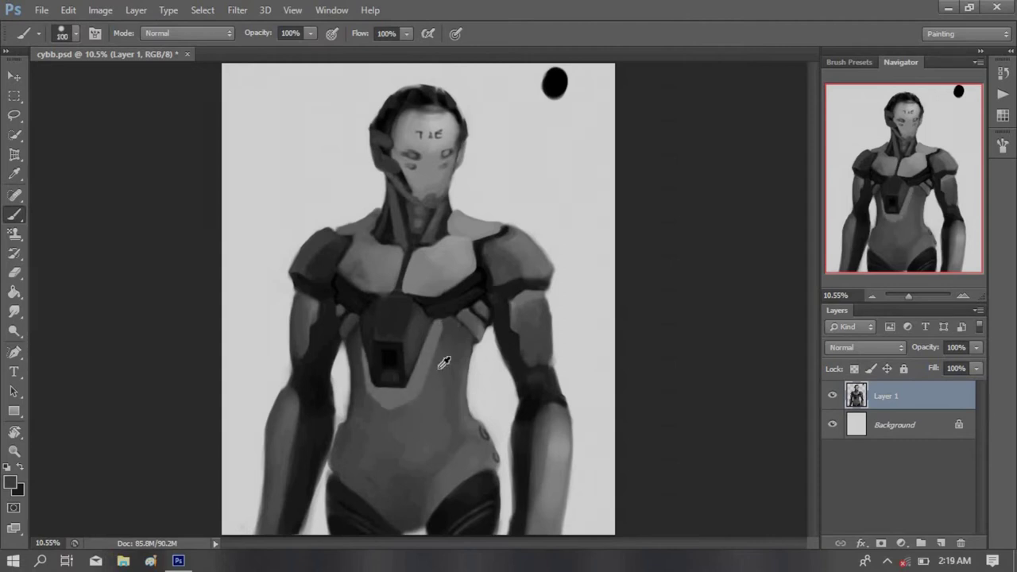
left_click(443, 362, "alt")
key("bracketleft")
key("bracketleft")
key("bracketleft")
left_click(390, 402, "alt")
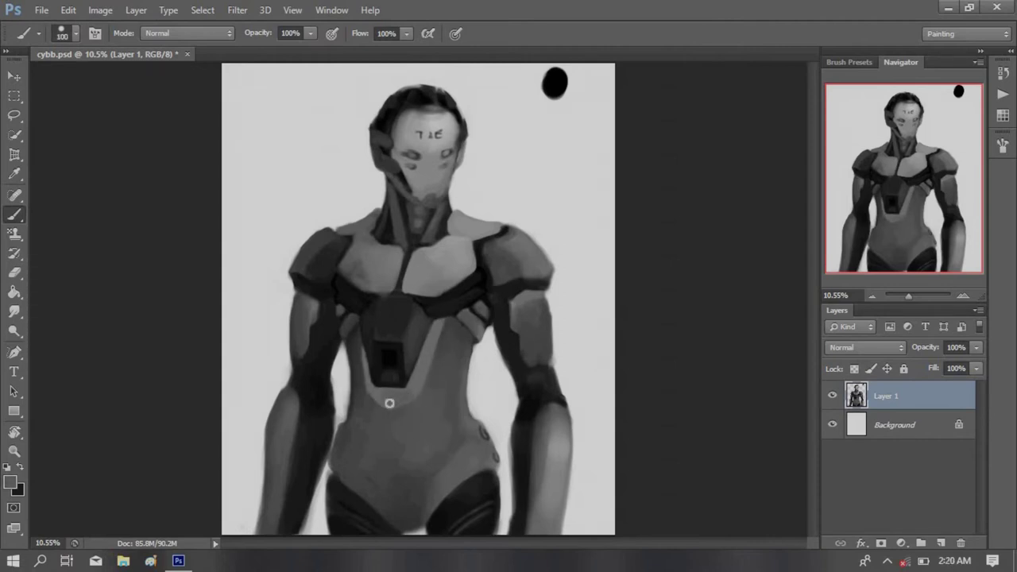
key("bracketright")
key("bracketright")
left_click(434, 284, "alt")
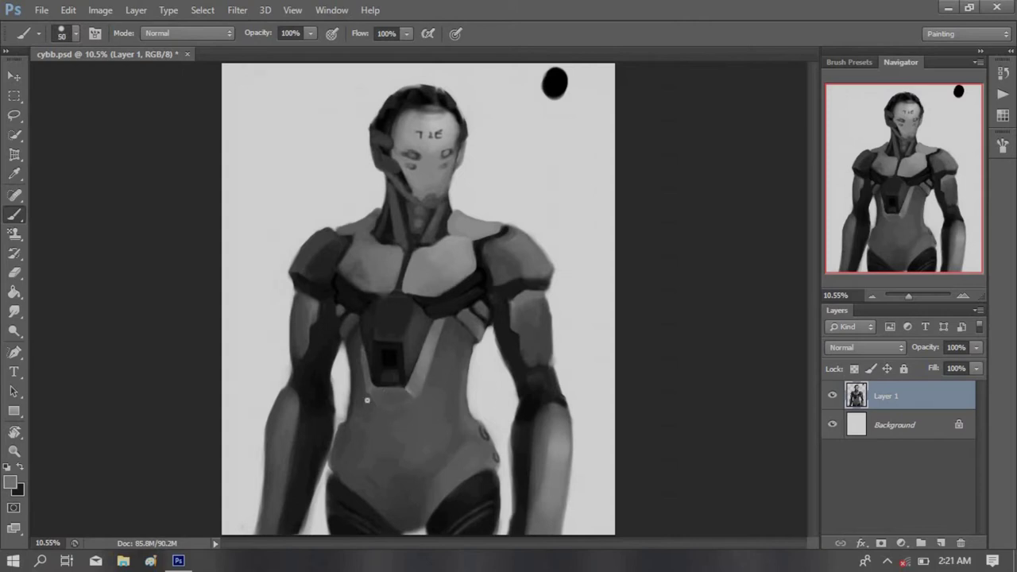
left_click(438, 261, "alt")
key("bracketright")
key("bracketright")
key("bracketright")
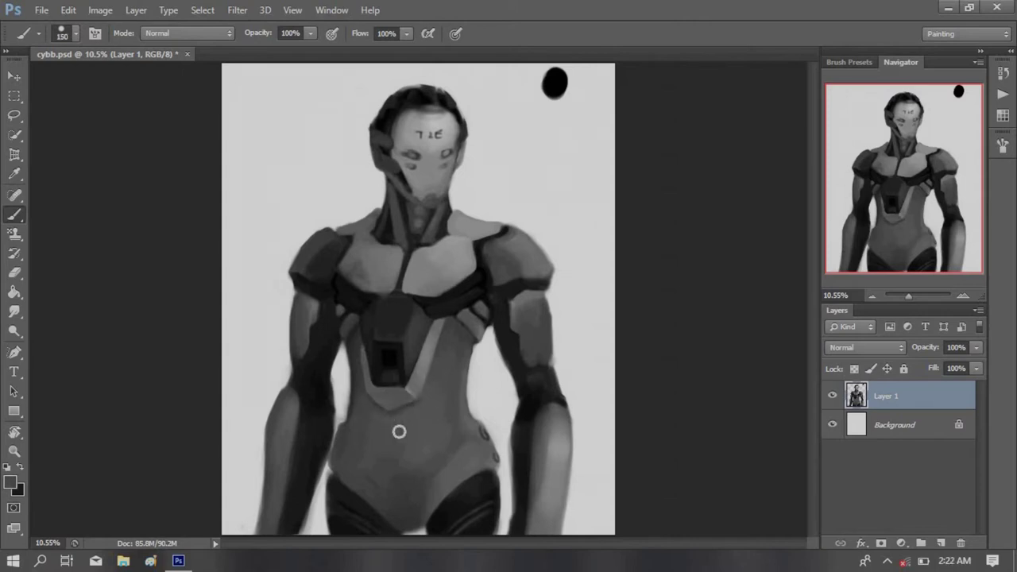
key("bracketleft")
key("bracketleft")
key("bracketleft")
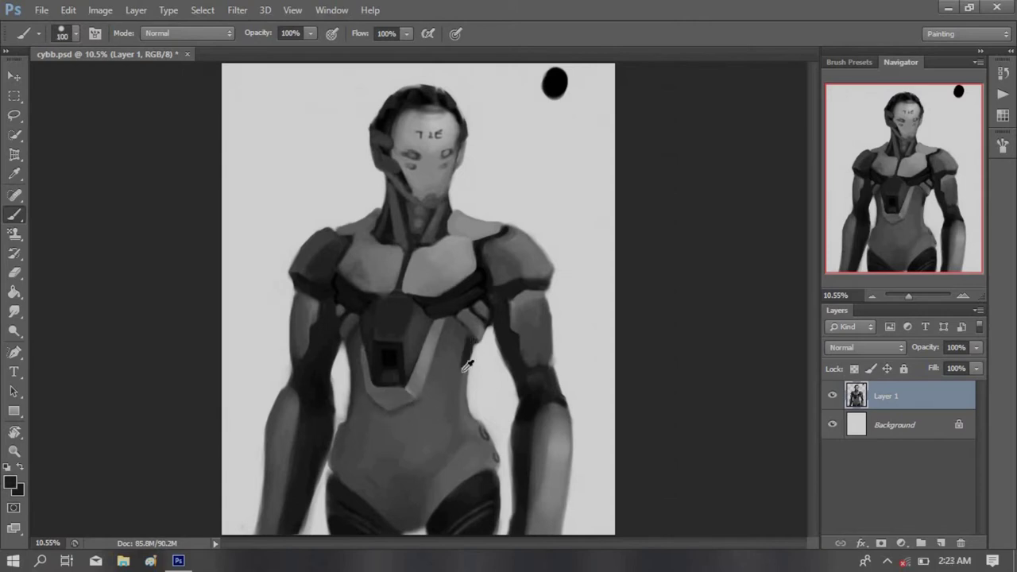
left_click(491, 343, "alt")
left_click_drag(351, 340, 359, 370)
Sample lighter and darker greys from the left chest plate at varied brush sizes
key("bracketleft")
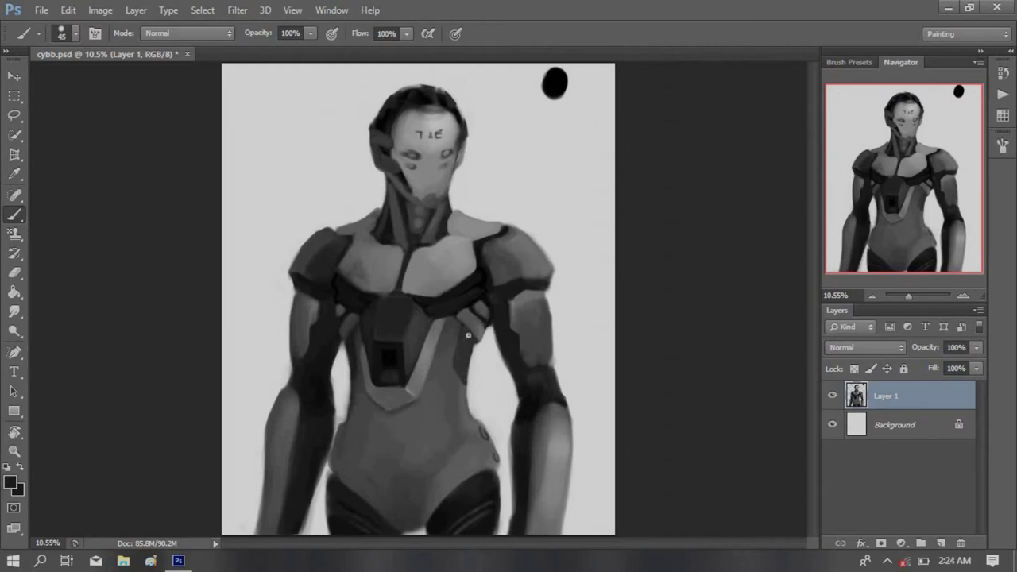
left_click(358, 262, "alt")
key("bracketright")
key("bracketright")
key("bracketright")
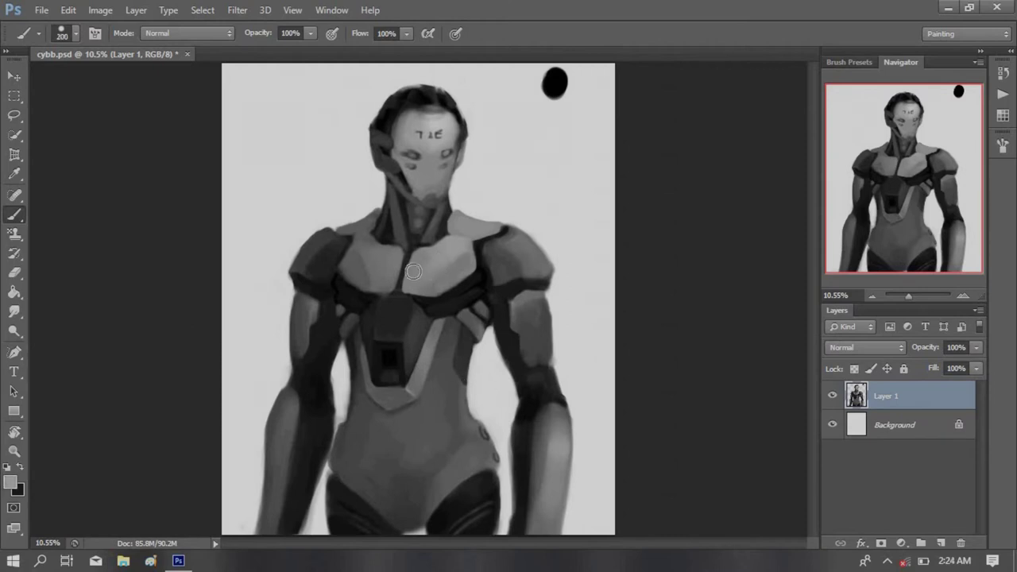
key("bracketright")
key("bracketright")
key("bracketright")
left_click(369, 254, "alt")
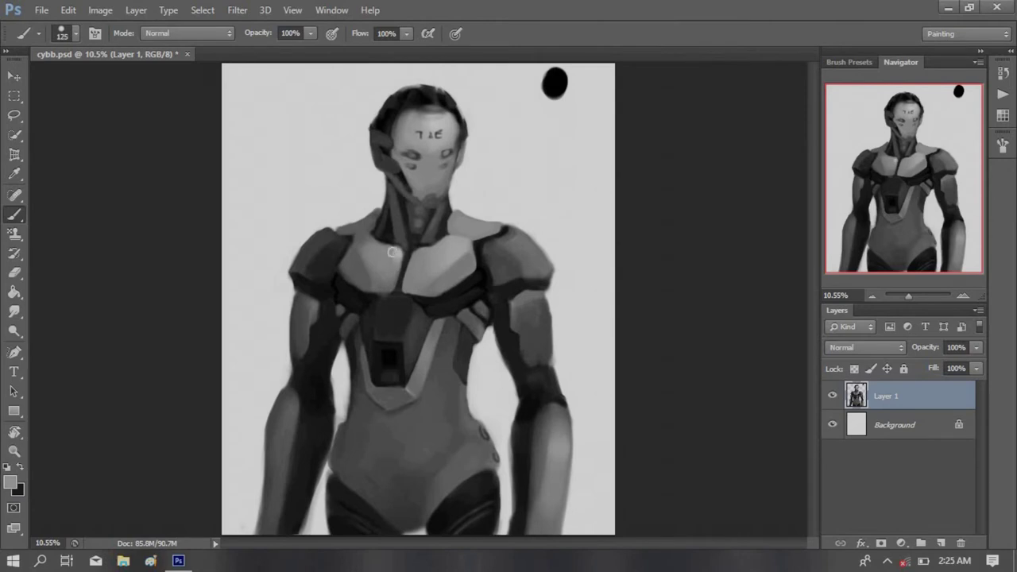
left_click(371, 248, "alt")
key("bracketleft")
key("bracketleft")
key("bracketleft")
Duplicate Layer 1 to create Layer 1 copy
right_click(890, 395)
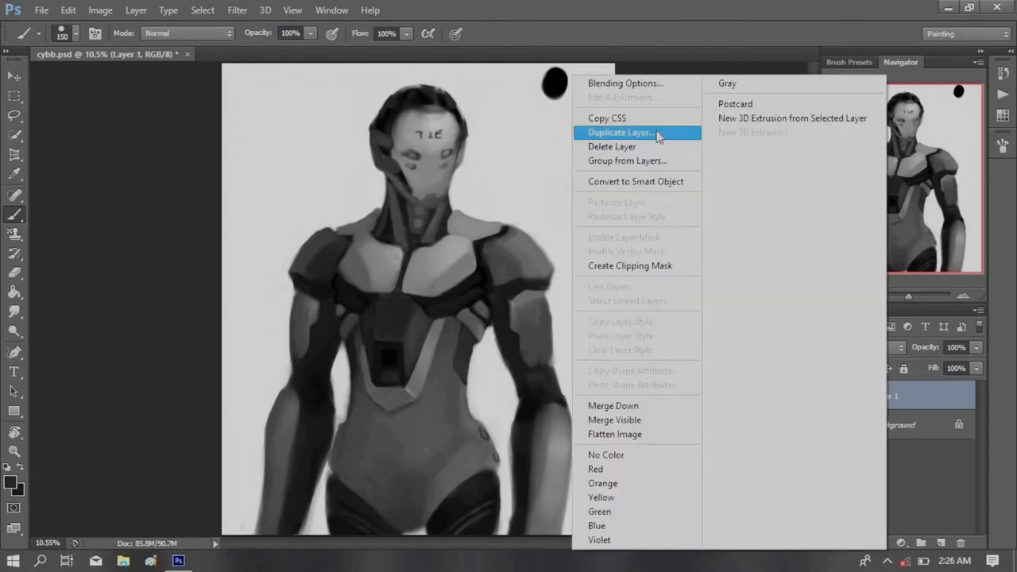
left_click(612, 132)
left_click(831, 425)
Paint a dark hexagon plate on the torso's right side and a dark stroke along the torso edge
key("bracketleft")
key("bracketleft")
key("bracketleft")
mouse_move(457, 367)
left_mouse_down()
mouse_move(435, 421)
mouse_move(473, 409)
left_mouse_up()
key("ctrl+z")
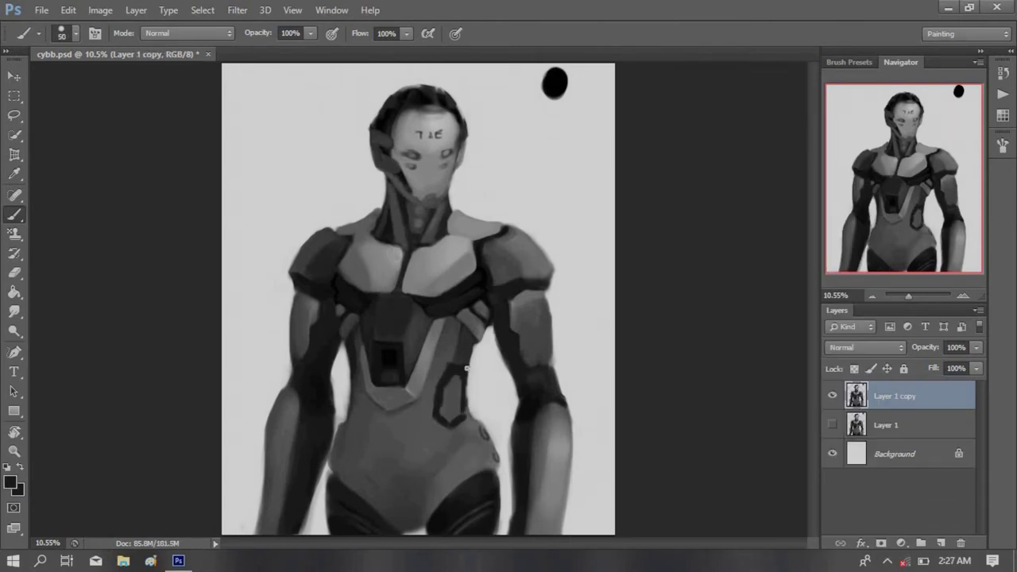
left_click_drag(469, 368, 464, 414)
key("bracketleft")
mouse_move(445, 379)
left_mouse_down()
mouse_move(459, 416)
mouse_move(442, 401)
mouse_move(450, 420)
left_mouse_up()
left_click_drag(467, 367, 467, 410)
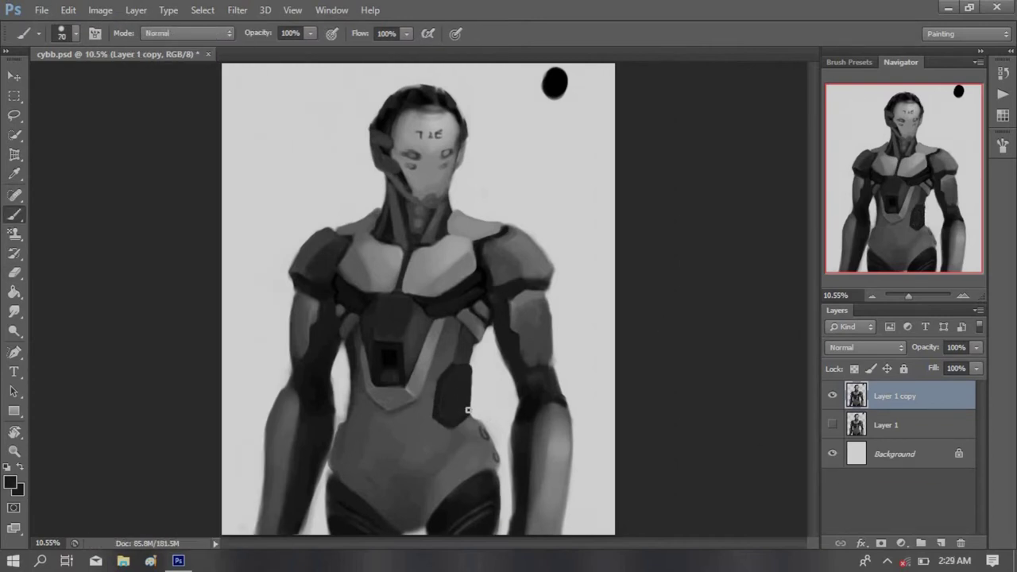
left_click_drag(353, 375, 350, 418)
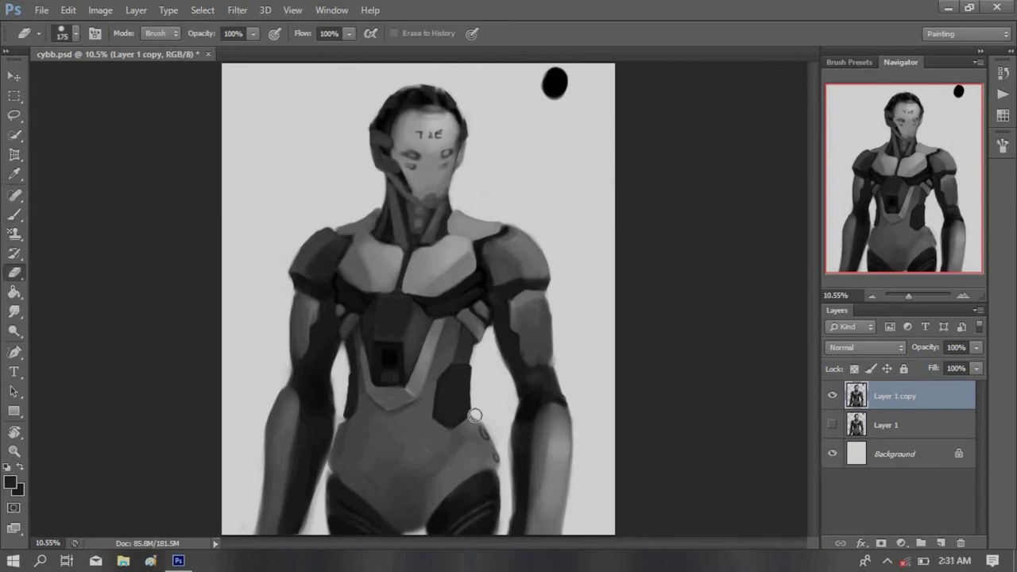
Lighten the lower right of the torso with a sampled lighter grey
left_click(538, 358, "alt")
key("bracketright")
key("bracketright")
key("bracketright")
key("bracketright")
key("bracketright")
key("bracketright")
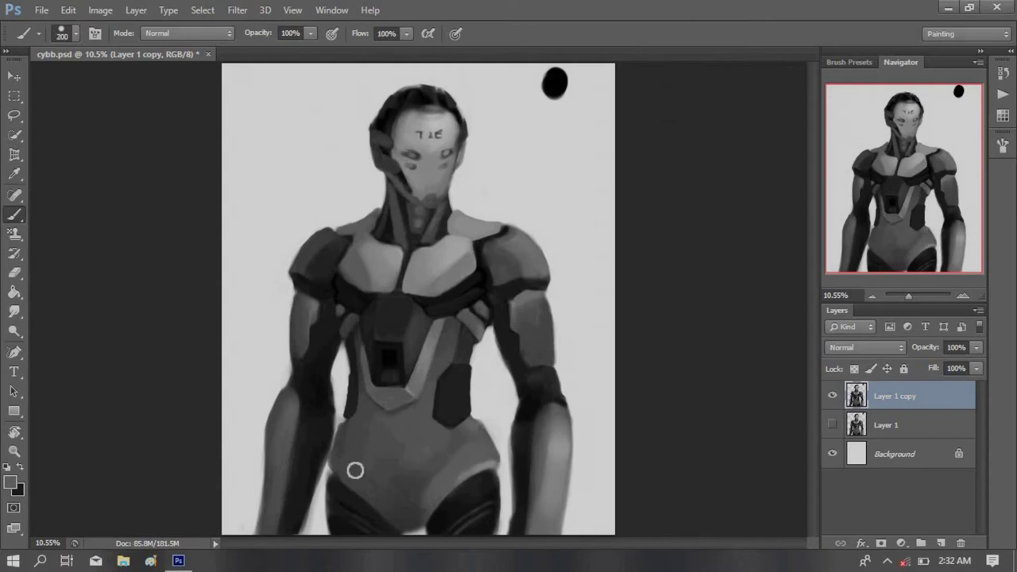
key("bracketleft")
key("bracketleft")
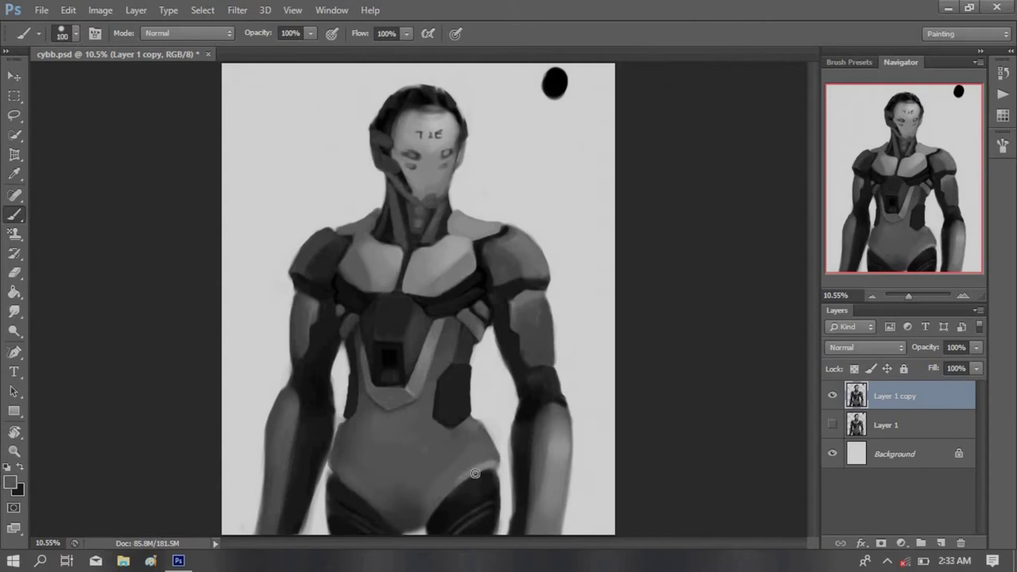
left_click_drag(479, 456, 487, 429)
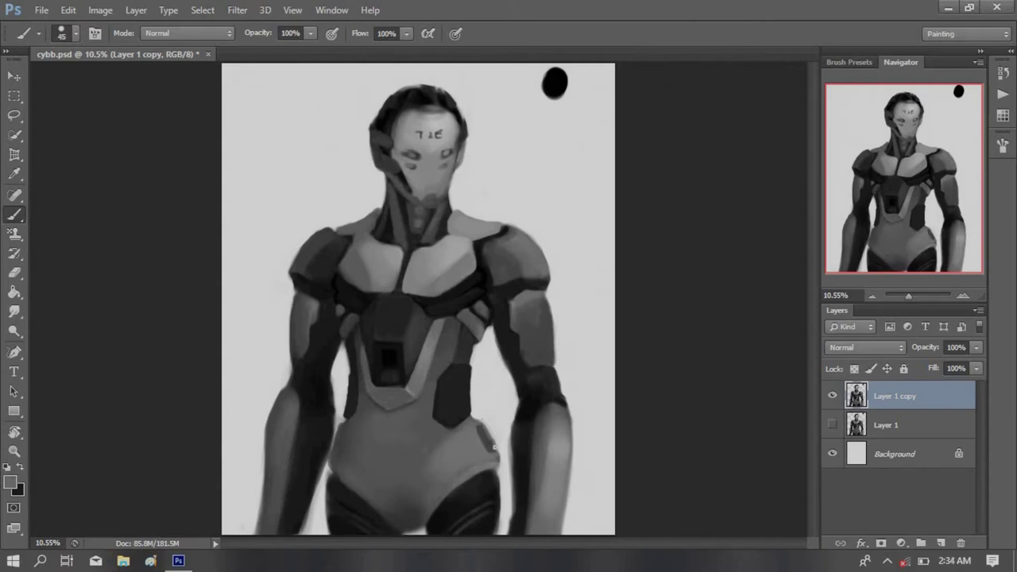
Paint a white highlight and repaint the shading on the right forearm
key("e")
key("b")
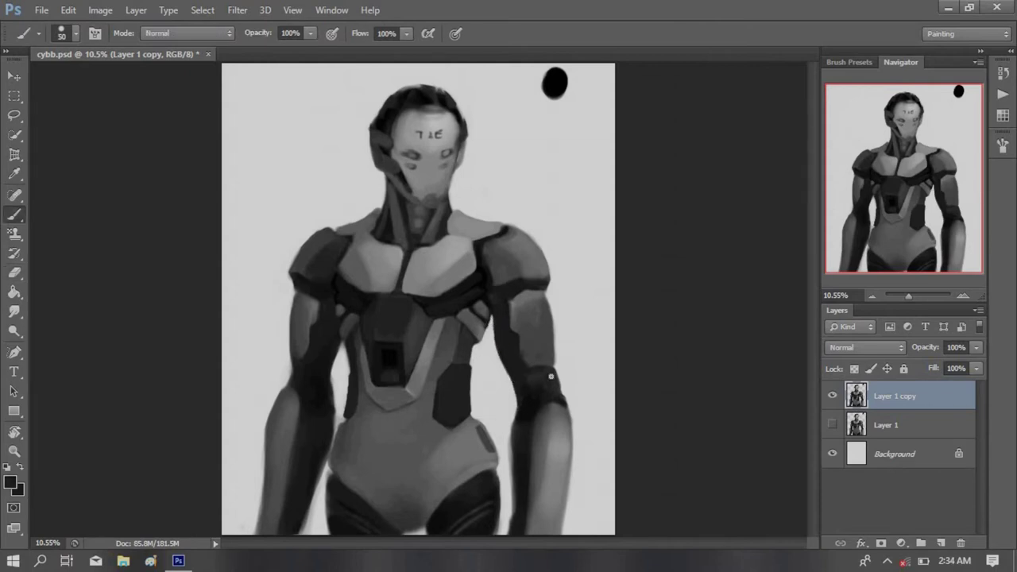
key("bracketleft")
key("bracketleft")
key("bracketleft")
key("x")
key("bracketright")
key("bracketright")
key("bracketright")
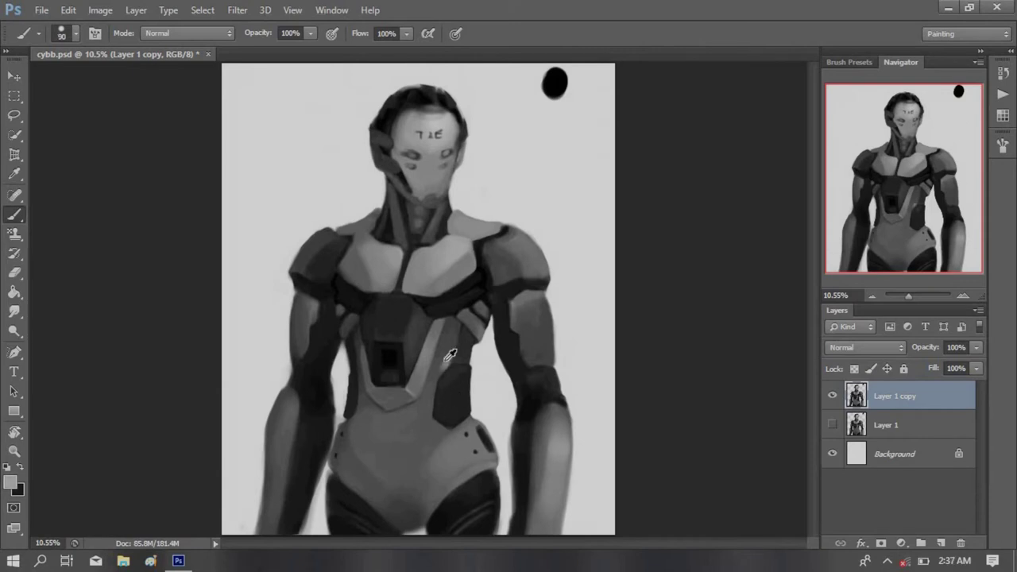
key("bracketleft")
key("x")
key("bracketright")
key("bracketright")
key("bracketright")
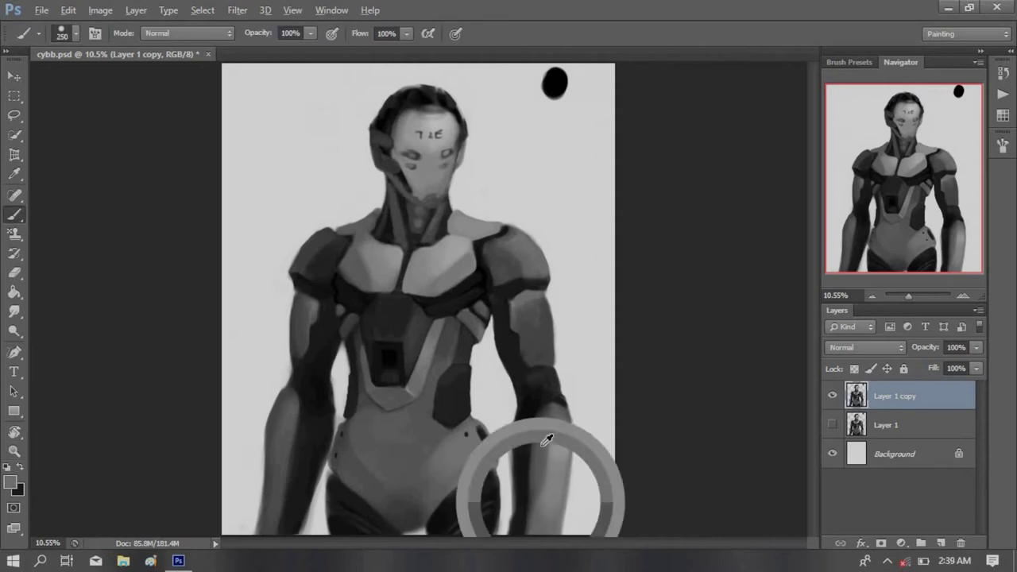
left_click_drag(552, 480, 547, 435)
key("bracketleft")
key("bracketleft")
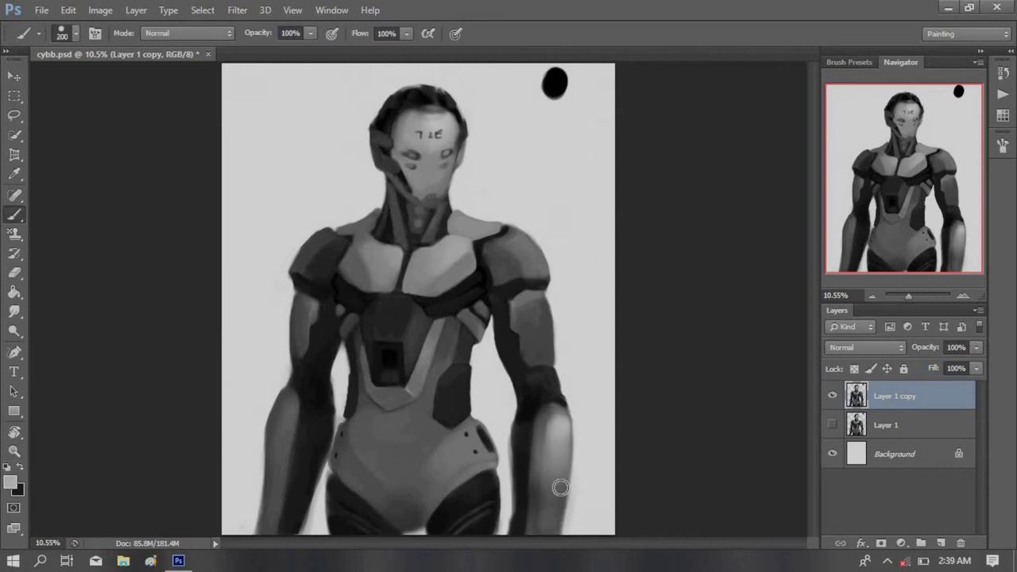
mouse_move(556, 484)
left_mouse_down()
mouse_move(552, 423)
mouse_move(540, 449)
left_mouse_up()
key("bracketright")
left_click_drag(556, 524, 574, 426)
Repaint the right forearm with transparency locked, then shade its inner edge dark
key("slash")
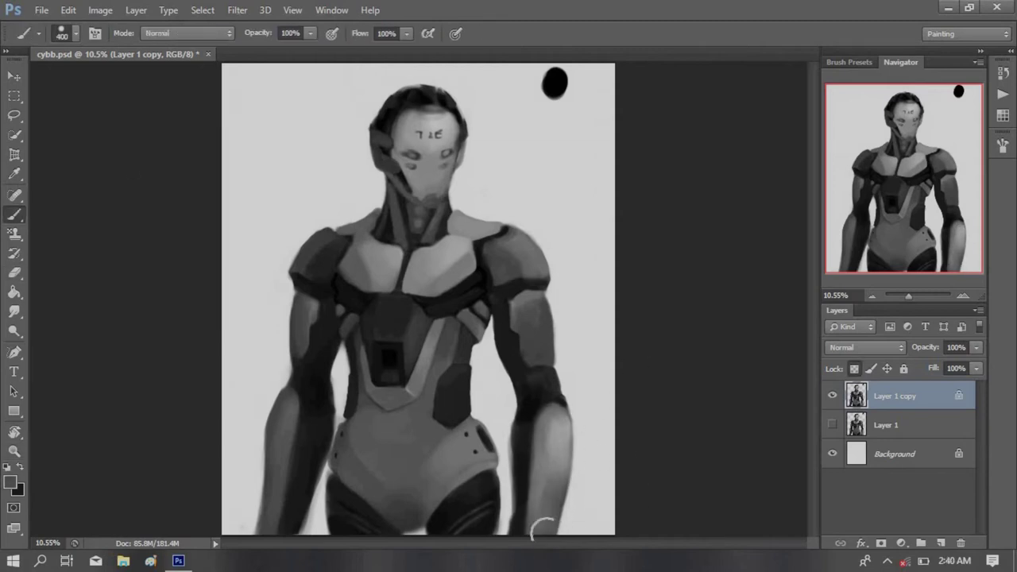
mouse_move(535, 529)
left_mouse_down()
mouse_move(560, 459)
mouse_move(535, 520)
mouse_move(527, 426)
left_mouse_up()
key("x")
key("bracketleft")
key("bracketleft")
key("bracketleft")
key("bracketleft")
key("bracketleft")
key("bracketleft")
key("slash")
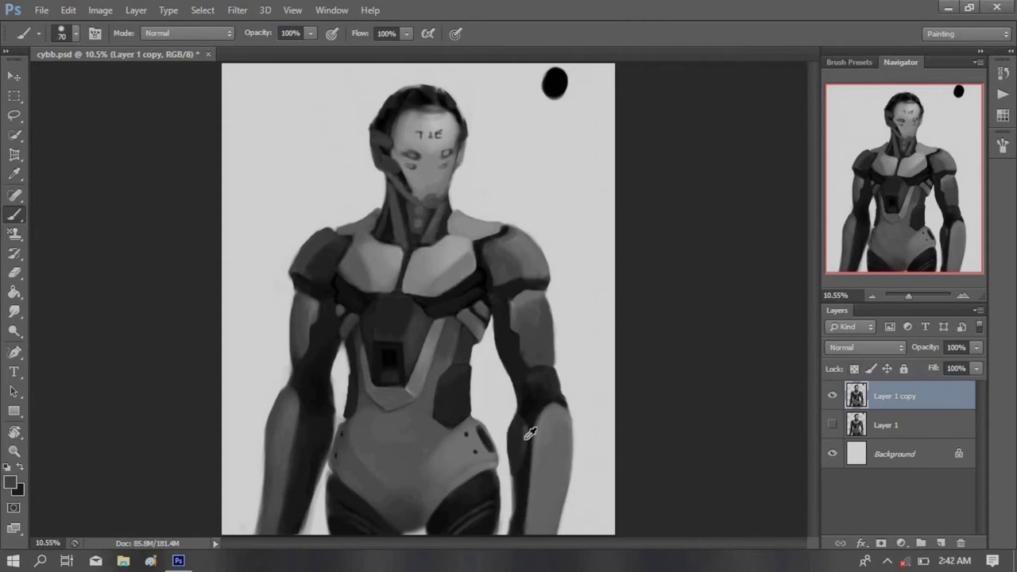
left_click(563, 409, "alt")
left_click_drag(515, 485, 516, 521)
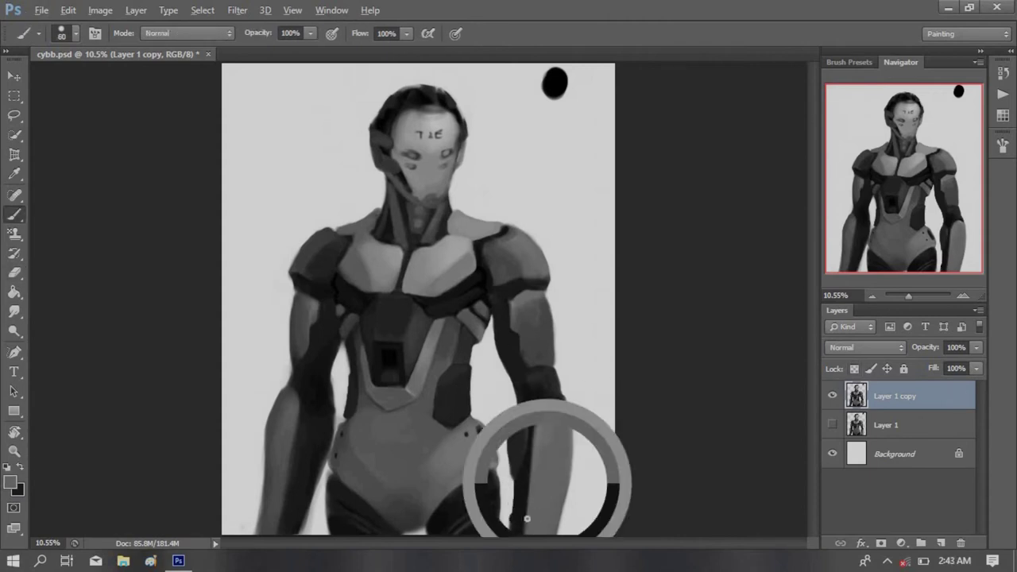
Sample black and a light grey, then paint the left forearm a lighter grey
left_click(521, 508, "alt")
key("e")
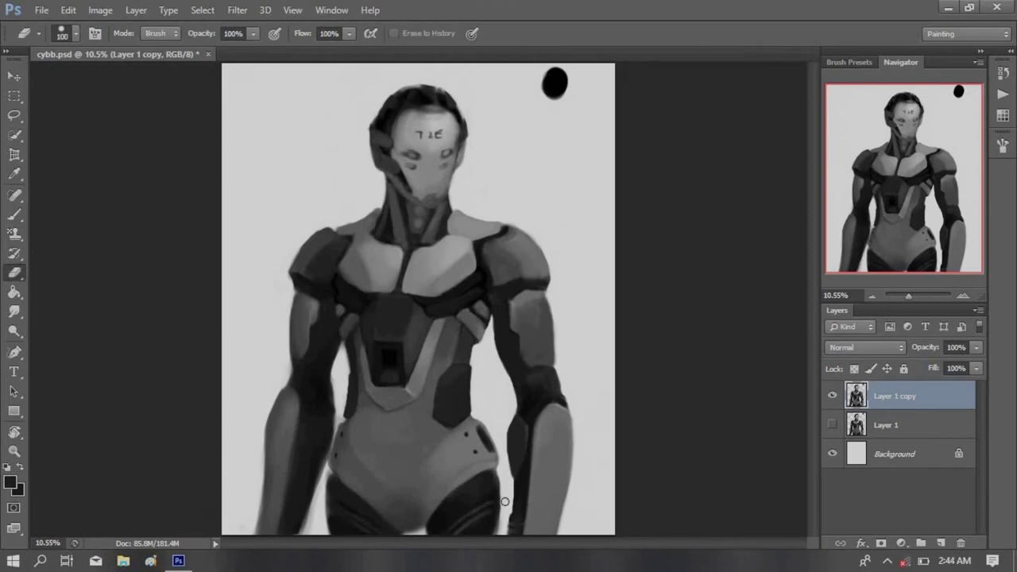
key("b")
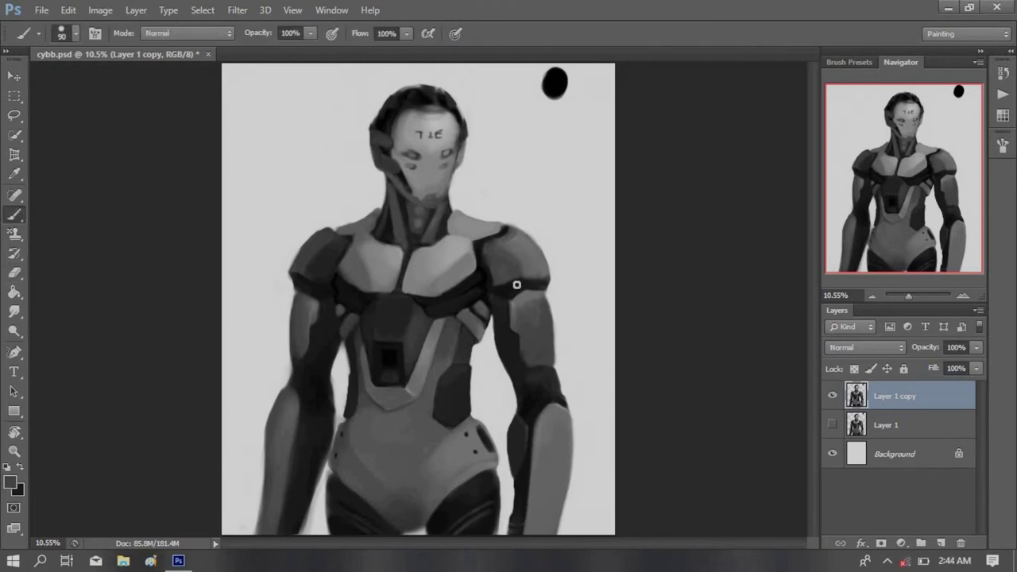
left_click(508, 263, "alt")
key("bracketleft")
key("bracketleft")
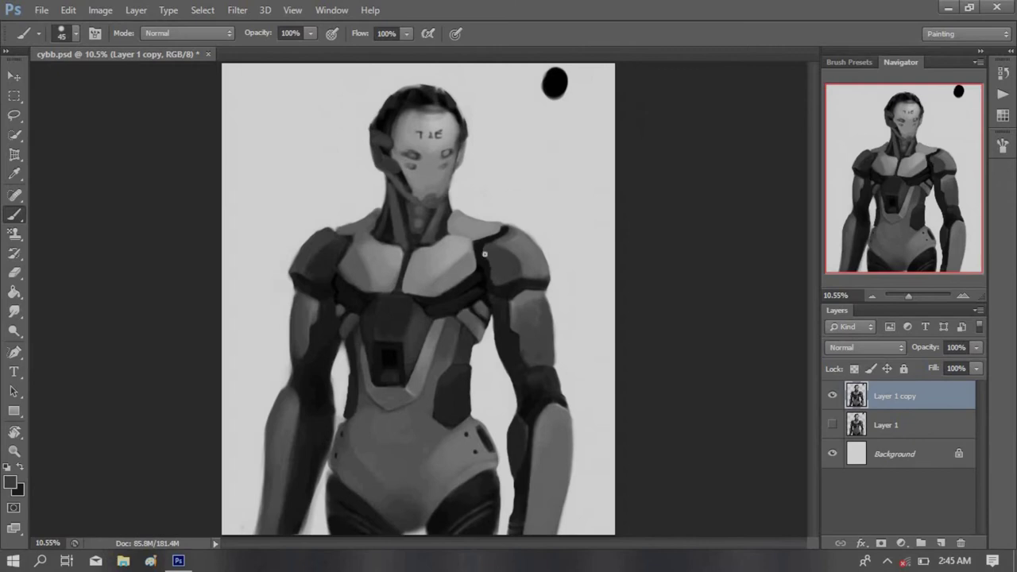
key("bracketright")
key("bracketright")
key("bracketright")
key("bracketright")
key("bracketright")
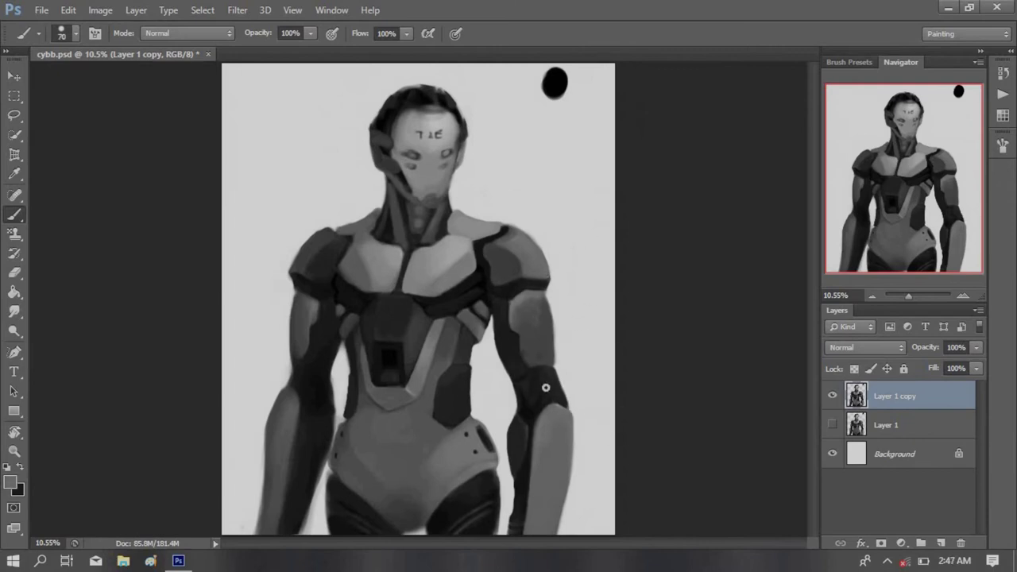
key("bracketleft")
key("bracketleft")
key("bracketleft")
key("bracketright")
key("bracketright")
key("bracketright")
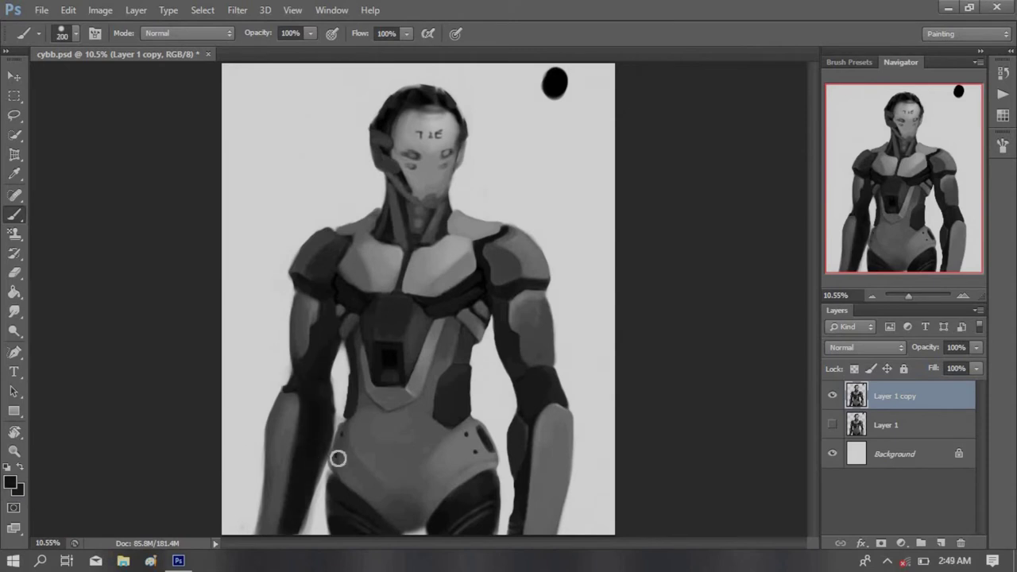
key("bracketleft")
key("bracketleft")
key("bracketleft")
left_click(454, 248, "alt")
left_click_drag(299, 393, 286, 501)
Toggle between eraser and brush on the left forearm, dismissing an erase warning
key("e")
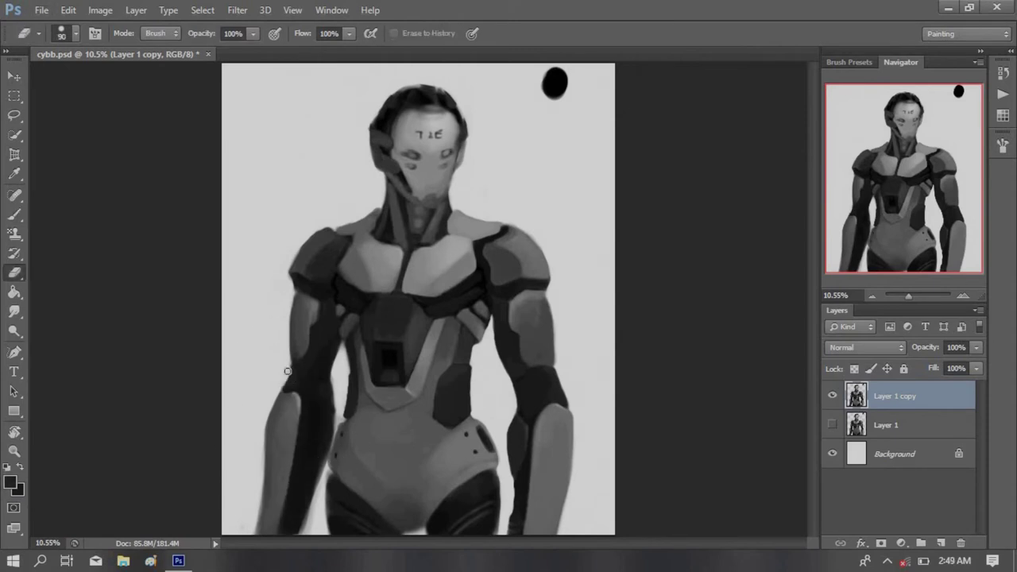
key("b")
key("e")
key("bracketleft")
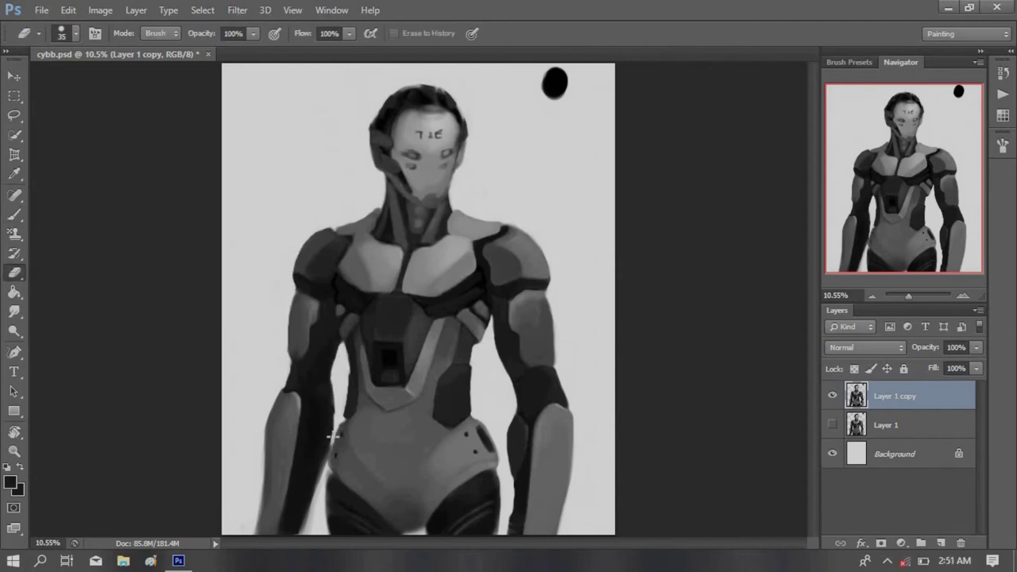
left_click(328, 484, "alt")
key("Return")
key("b")
key("e")
key("b")
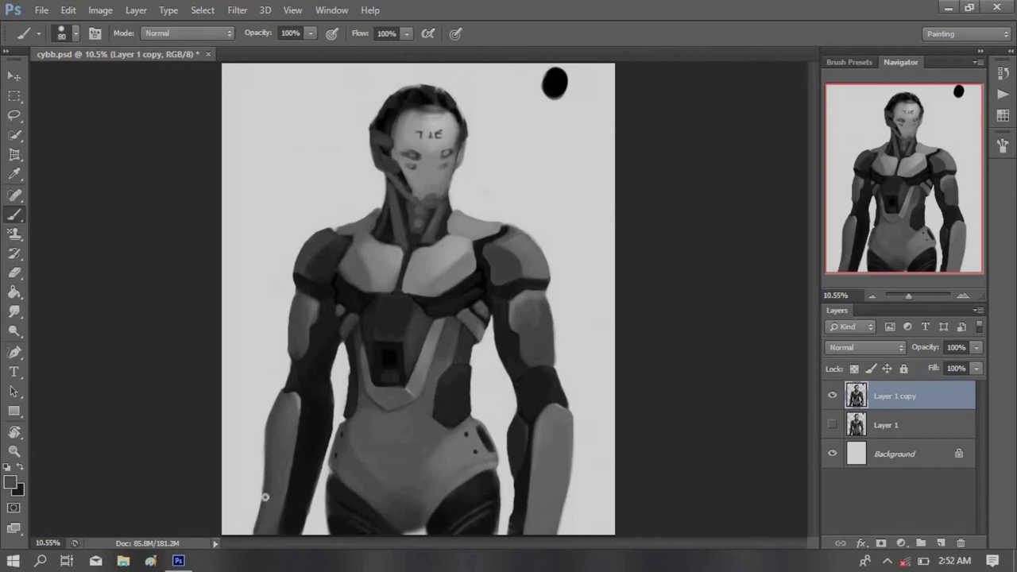
key("e")
key("b")
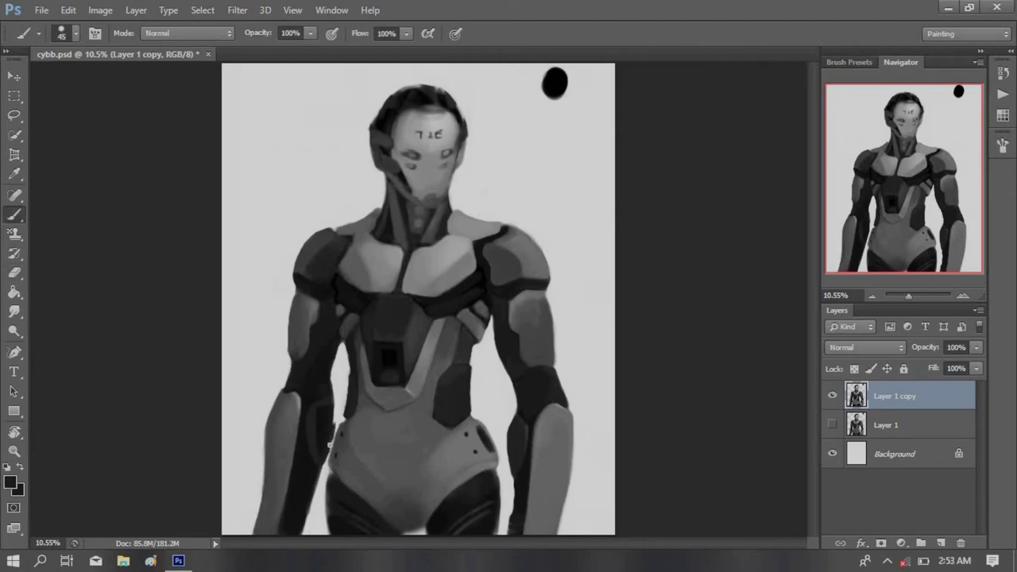
key("bracketright")
key("bracketright")
Repaint the left forearm in sampled greys with transparent pixels locked
left_click_drag(321, 454, 325, 405)
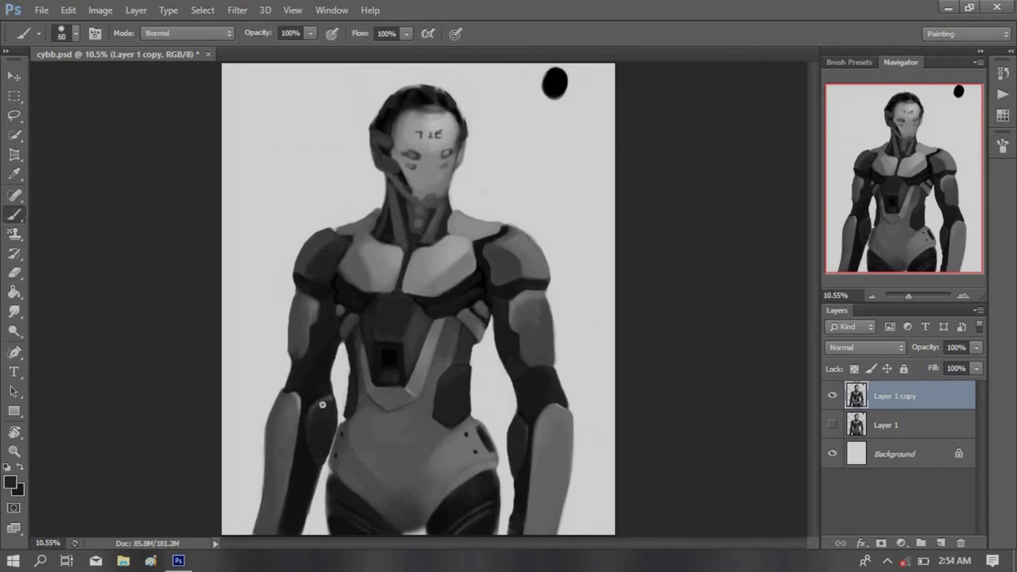
left_click(327, 402, "alt")
key("bracketleft")
key("bracketleft")
left_click(322, 322, "alt")
key("bracketright")
key("bracketright")
key("bracketright")
key("bracketleft")
key("slash")
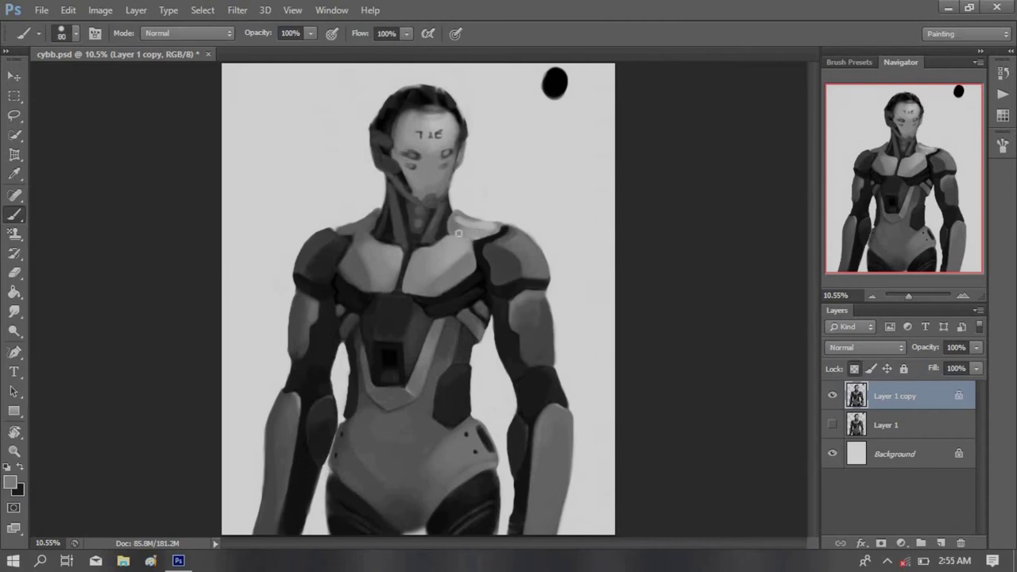
key("bracketleft")
key("bracketleft")
key("bracketleft")
Sample dark and lighter greys near the shoulder, unlock transparency, and zoom in on the head and neck
left_click(485, 232, "alt")
key("bracketleft")
key("bracketright")
key("slash")
left_click(494, 226, "alt")
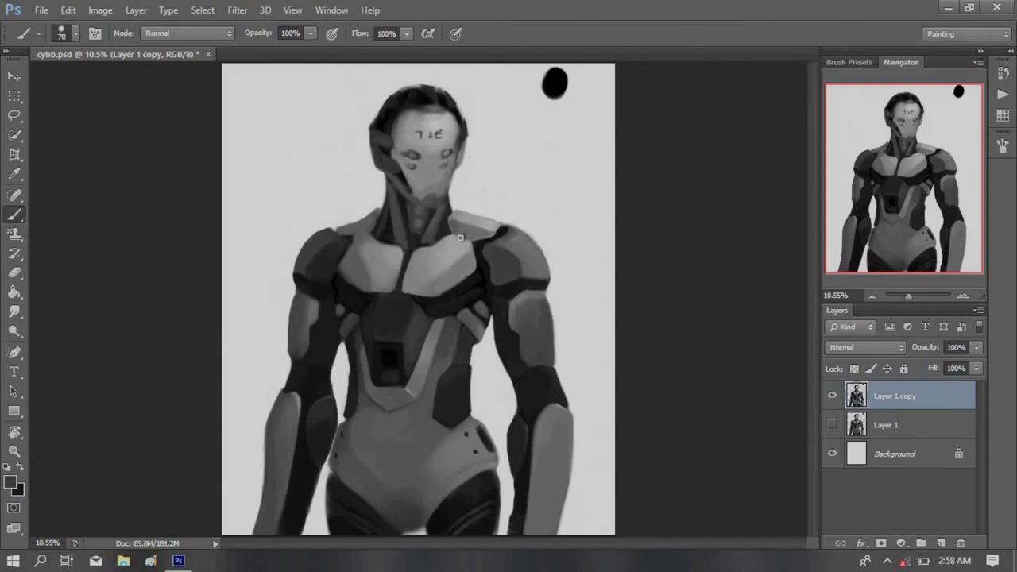
key("e")
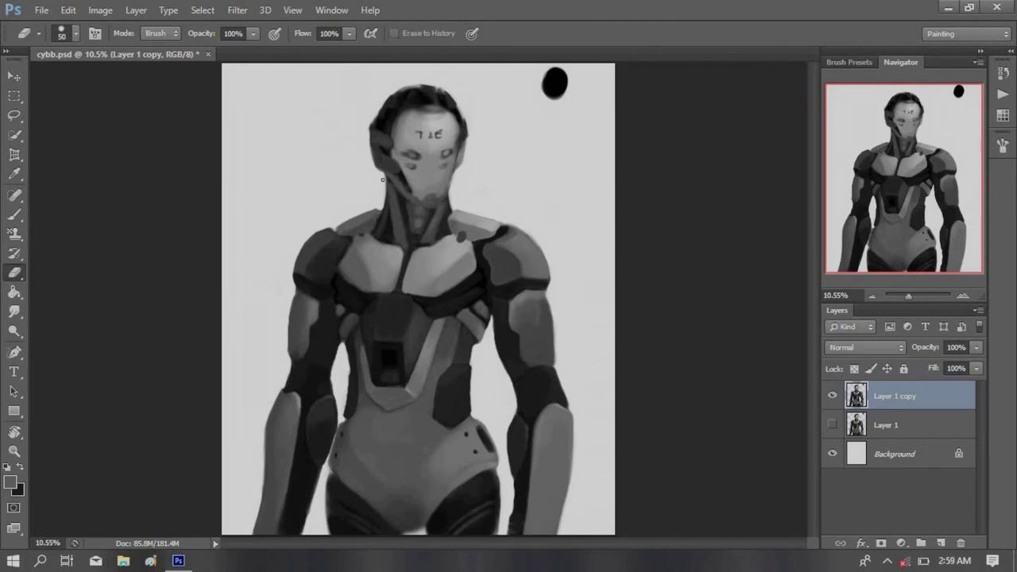
key("b")
left_click_drag(480, 240, 410, 373)
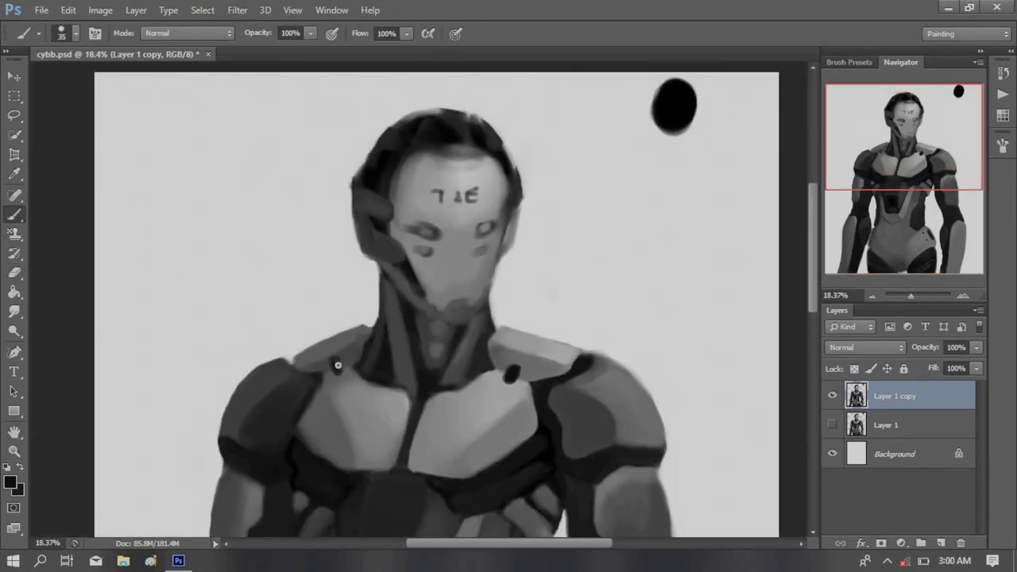
Paint dark cable lines down the neck, covering the light strands on its left side
key("bracketright")
key("bracketright")
key("bracketright")
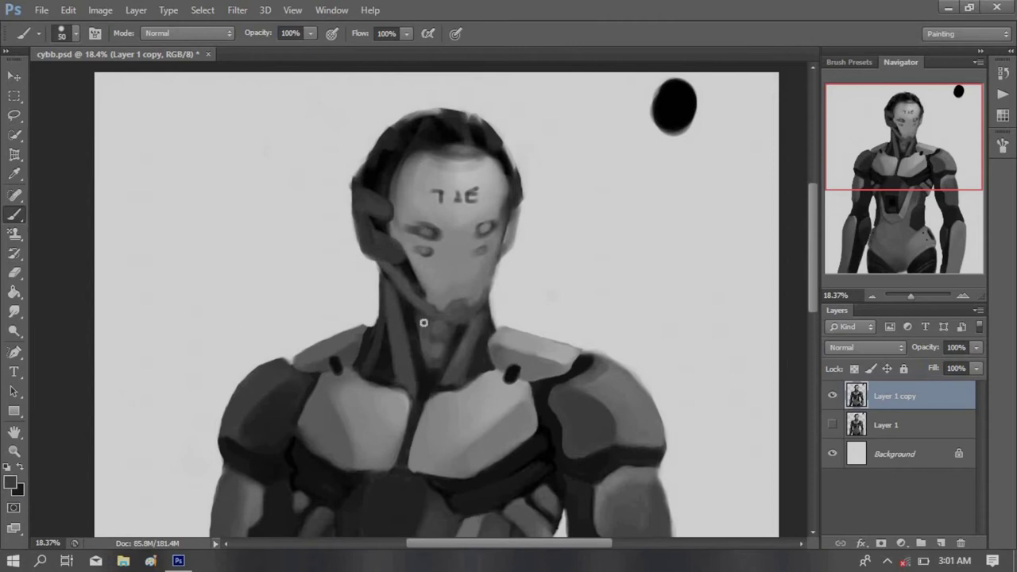
key("bracketleft")
key("bracketleft")
key("bracketright")
key("bracketright")
key("bracketright")
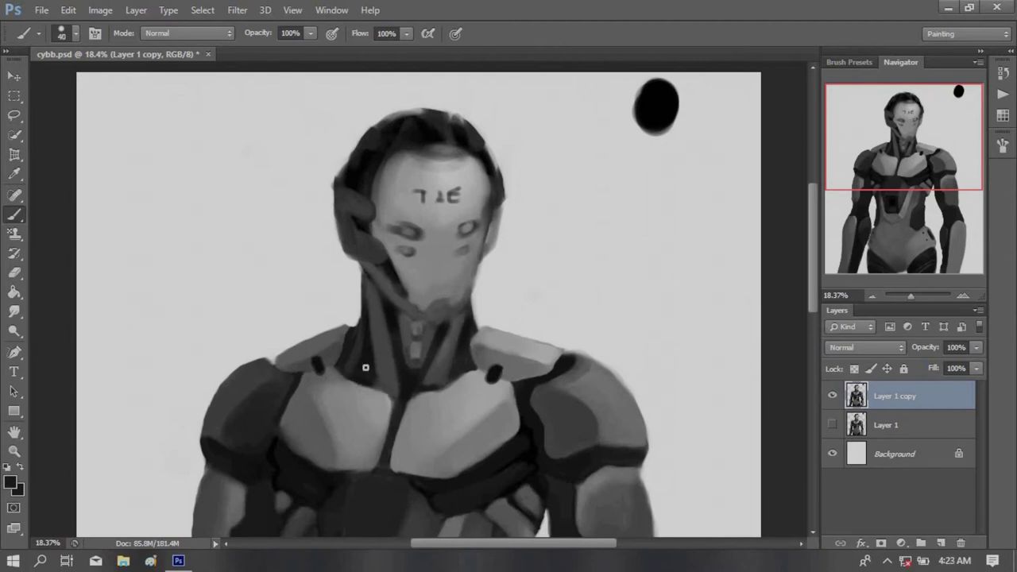
key("bracketright")
key("bracketright")
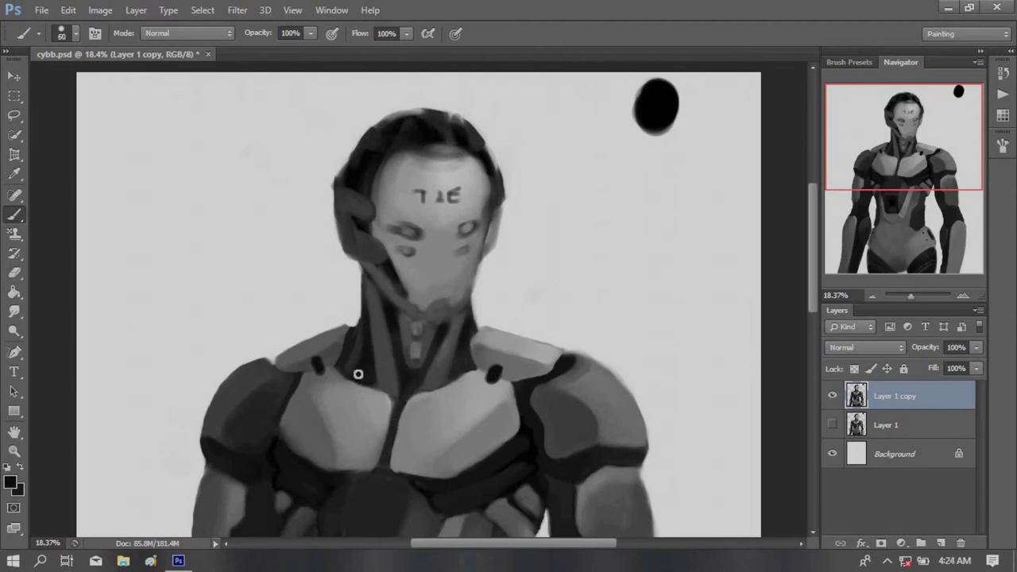
left_click_drag(389, 349, 449, 325)
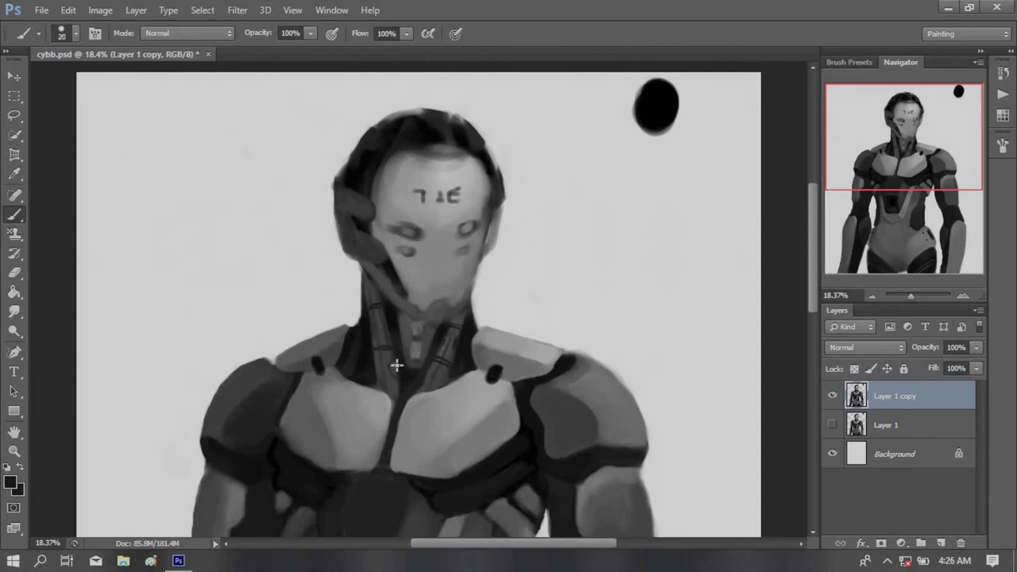
key("bracketright")
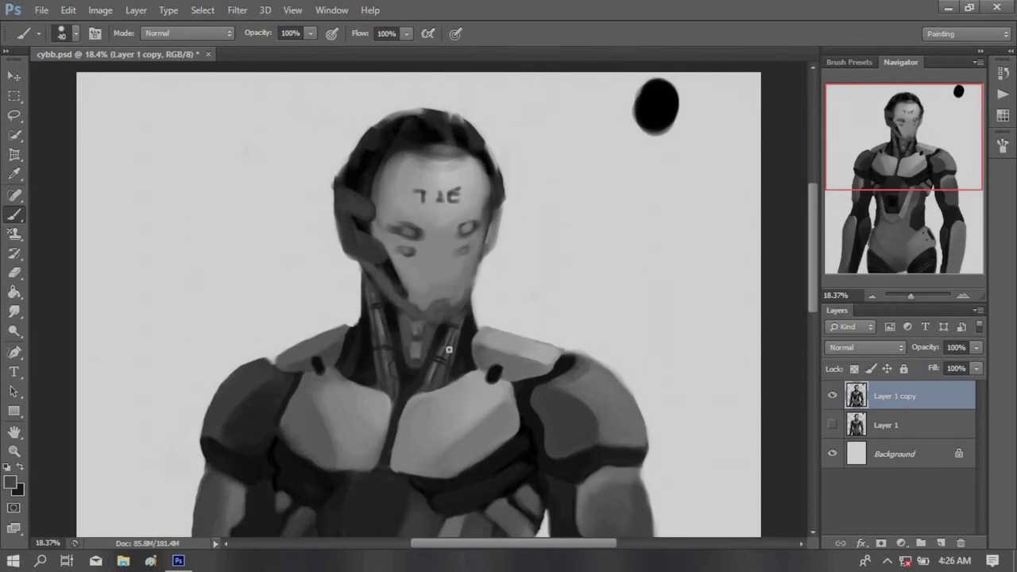
key("bracketright")
key("bracketright")
key("bracketright")
left_click_drag(383, 367, 378, 309)
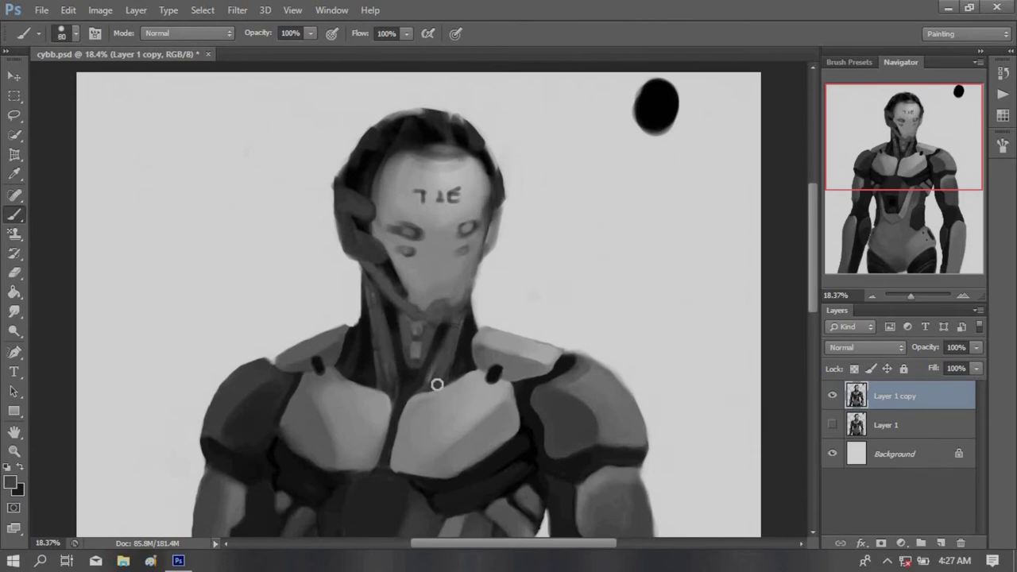
Brighten the chin with sampled light grey, darken the jaw edge, and paint a dark round chin joint
key("bracketleft")
key("bracketleft")
key("bracketleft")
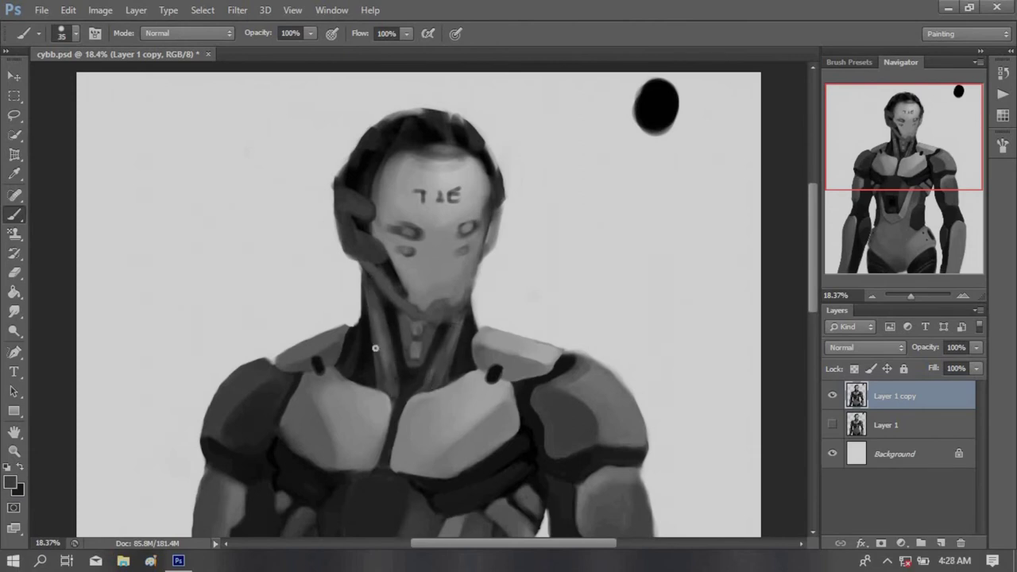
key("bracketright")
left_click(410, 405, "alt")
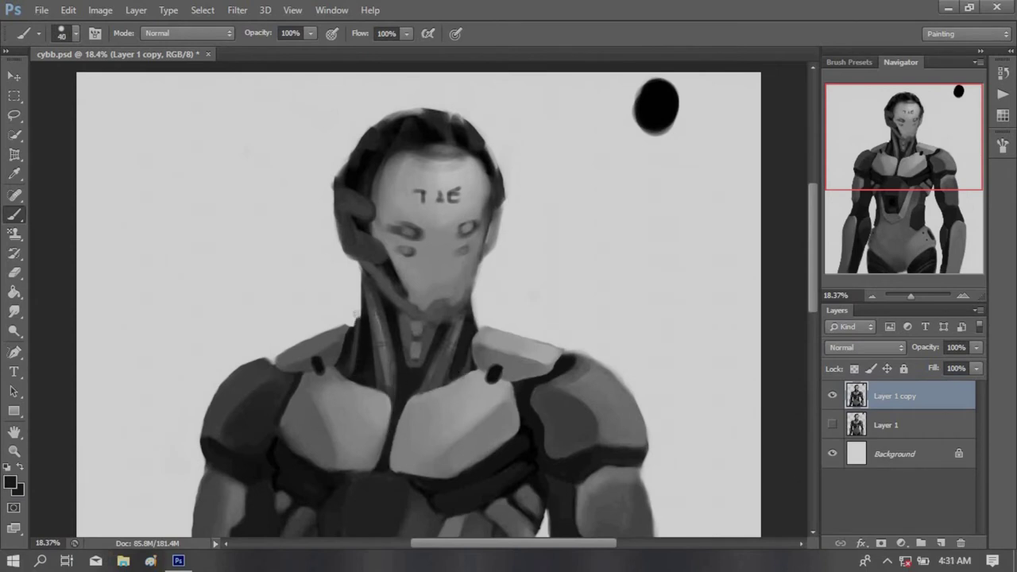
key("bracketright")
key("bracketright")
left_click_drag(407, 286, 459, 291)
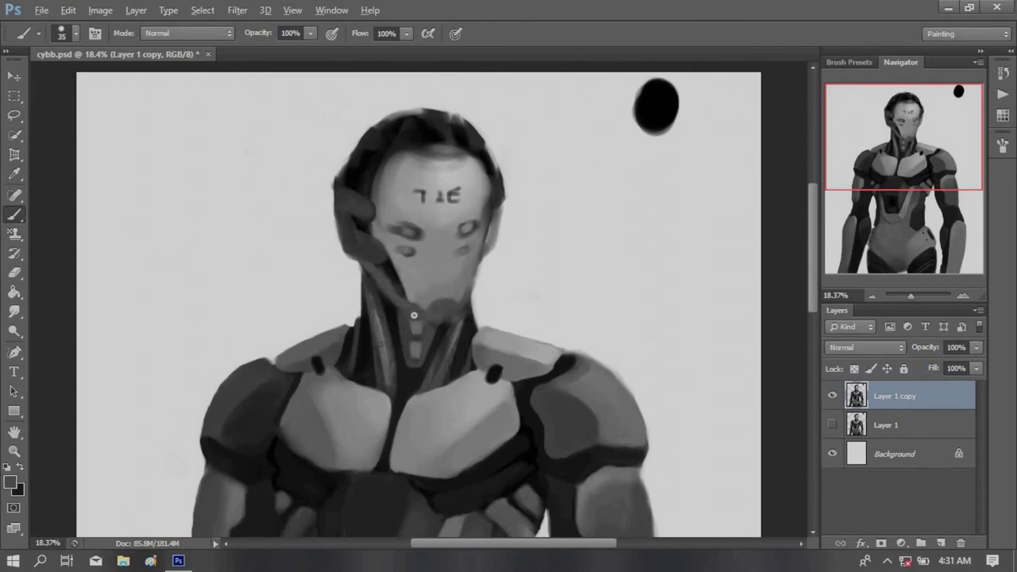
mouse_move(413, 315)
left_mouse_down()
mouse_move(374, 267)
mouse_move(445, 313)
left_mouse_up()
key("e")
key("b")
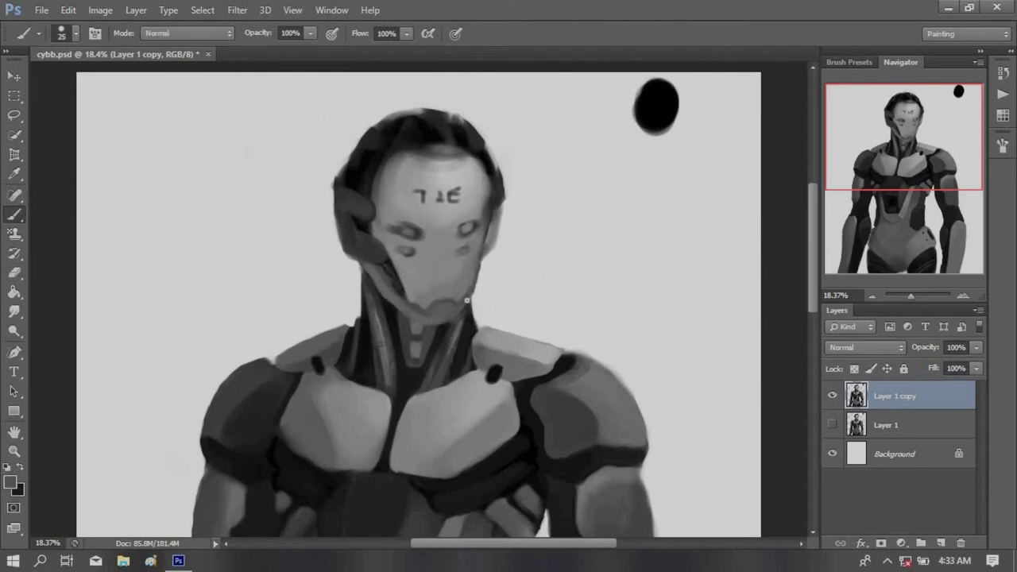
key("bracketright")
key("bracketright")
key("bracketright")
left_click_drag(436, 316, 447, 309)
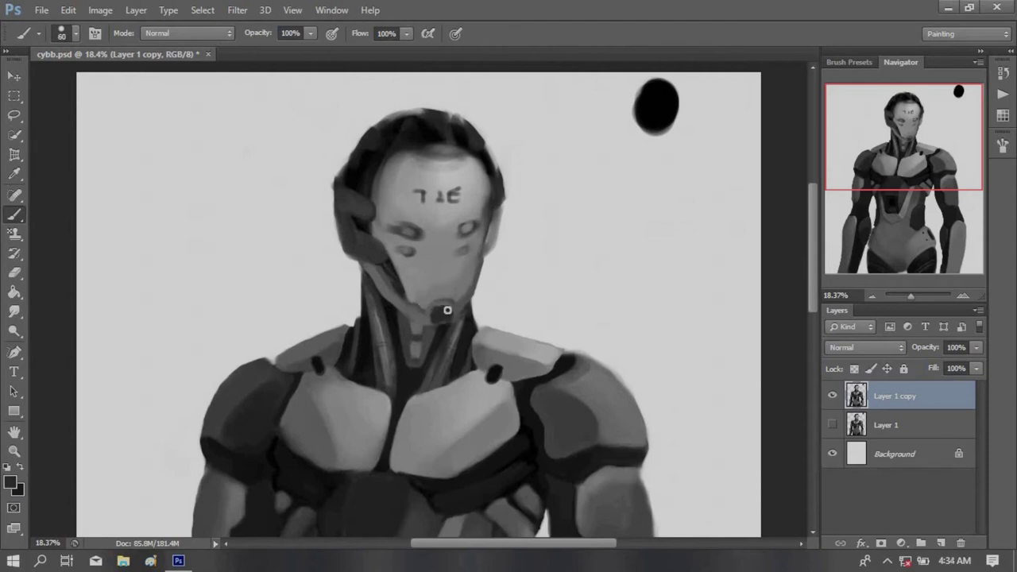
key("bracketright")
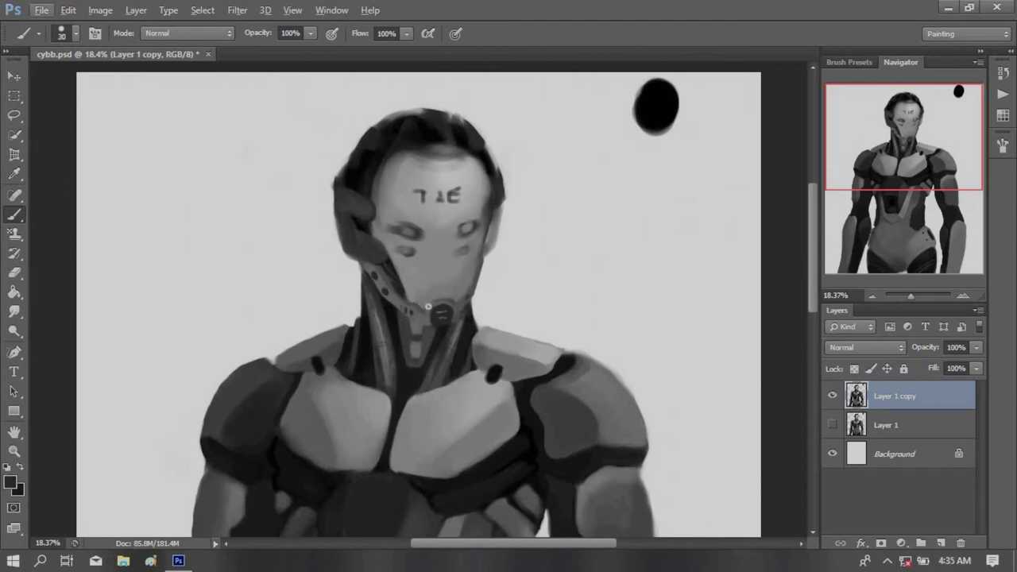
key("bracketright")
Paint and reshape a lighter panel on the helmet's left side
key("bracketleft")
key("bracketleft")
key("bracketleft")
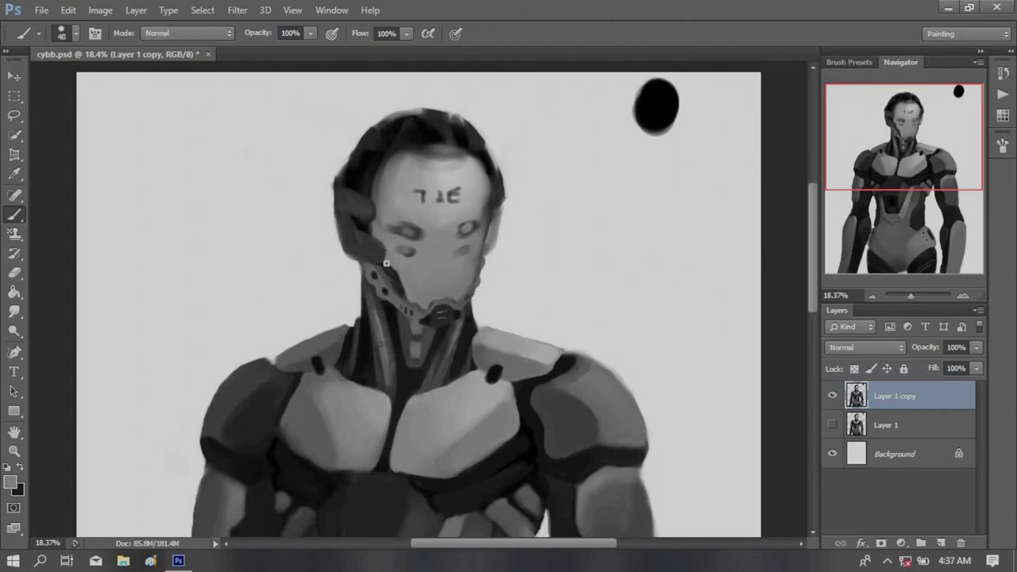
key("bracketright")
key("bracketright")
mouse_move(364, 202)
left_mouse_down()
mouse_move(367, 254)
mouse_move(356, 177)
mouse_move(347, 209)
mouse_move(357, 233)
mouse_move(342, 200)
mouse_move(355, 174)
mouse_move(349, 262)
left_mouse_up()
key("bracketleft")
left_click(355, 174, "alt")
key("bracketleft")
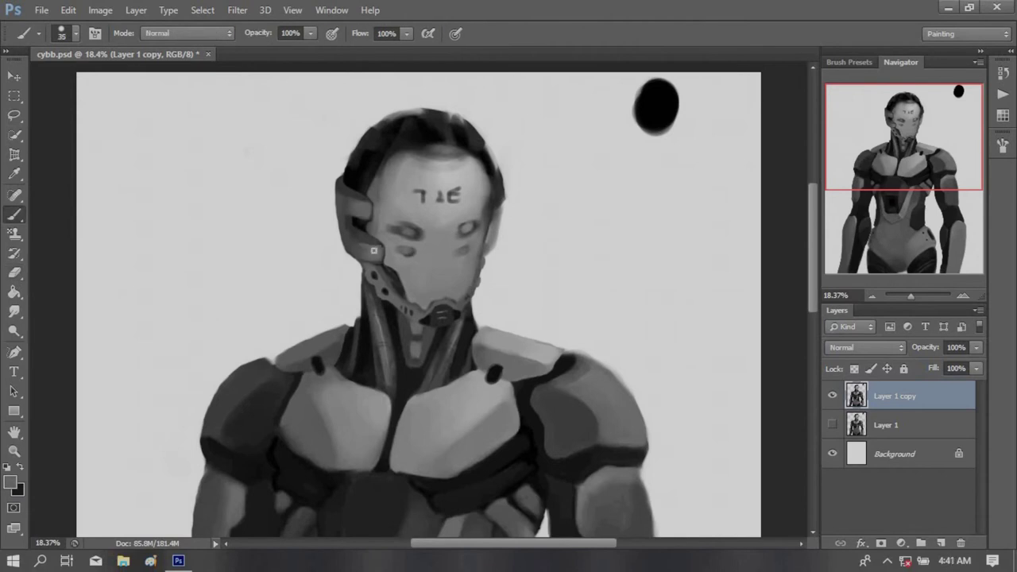
left_click_drag(347, 201, 340, 222)
key("bracketleft")
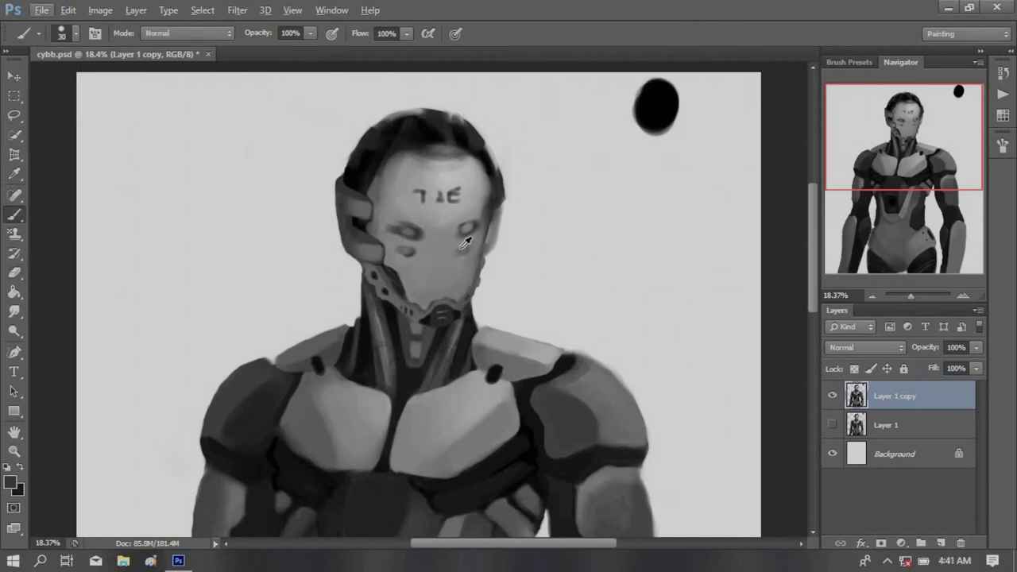
Paint a grey panel on the helmet's right side and erase its right edge clean
left_click_drag(493, 246, 501, 186)
key("bracketright")
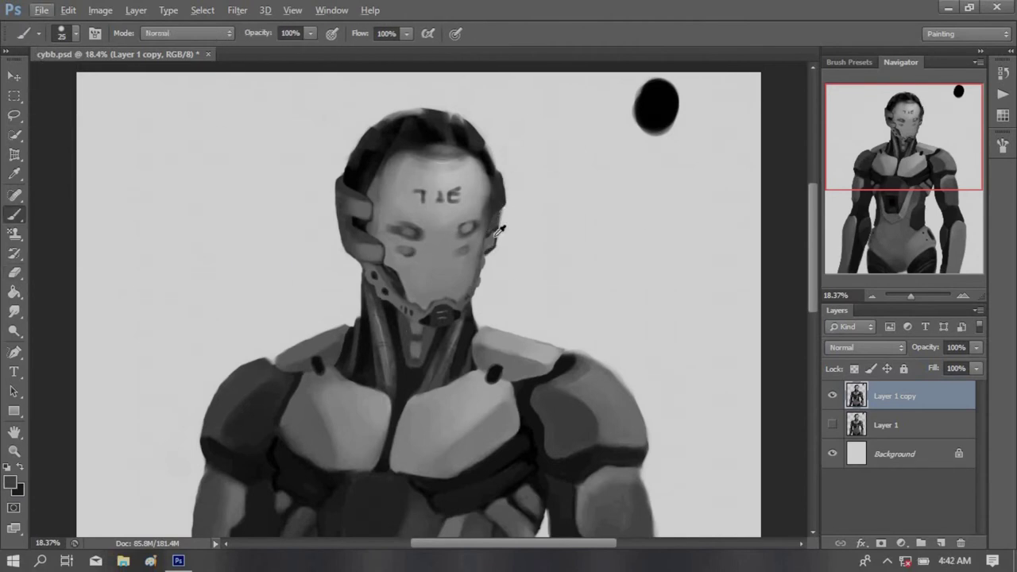
left_click(484, 220, "alt")
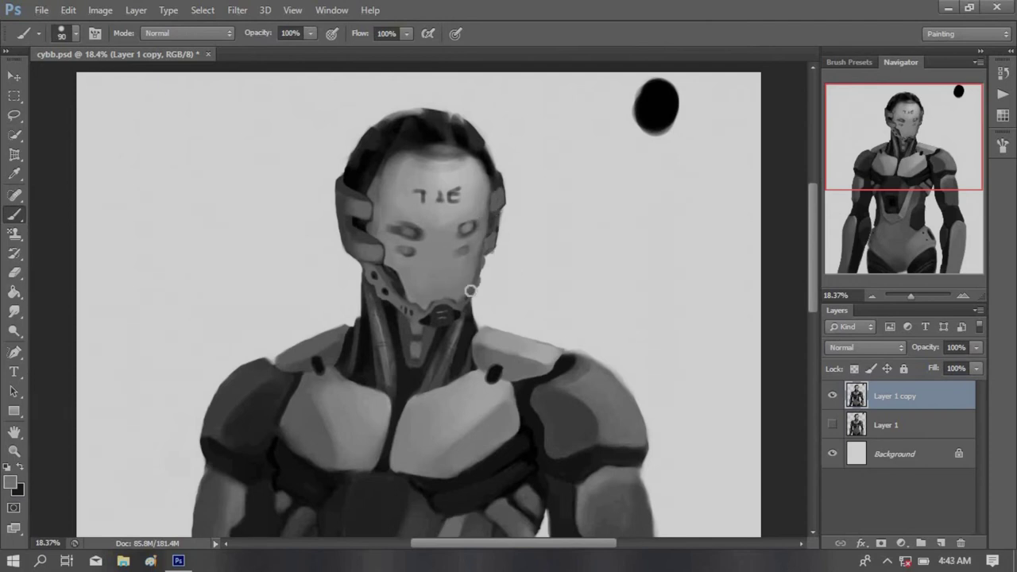
key("e")
left_click_drag(505, 225, 500, 190)
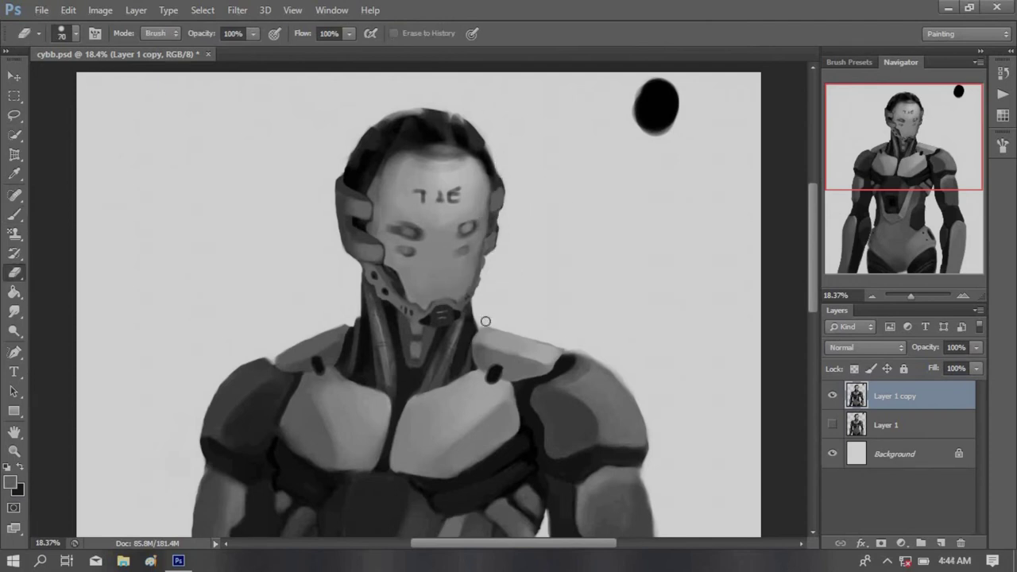
key("b")
Shade the helmet top dark with a light grey cap and two white lights in grey spots
mouse_move(431, 141)
left_mouse_down()
mouse_move(477, 154)
mouse_move(423, 150)
mouse_move(459, 149)
mouse_move(440, 127)
mouse_move(472, 143)
left_mouse_up()
left_click(429, 163, "alt")
key("bracketright")
key("bracketleft")
key("bracketleft")
key("bracketleft")
left_click(383, 137)
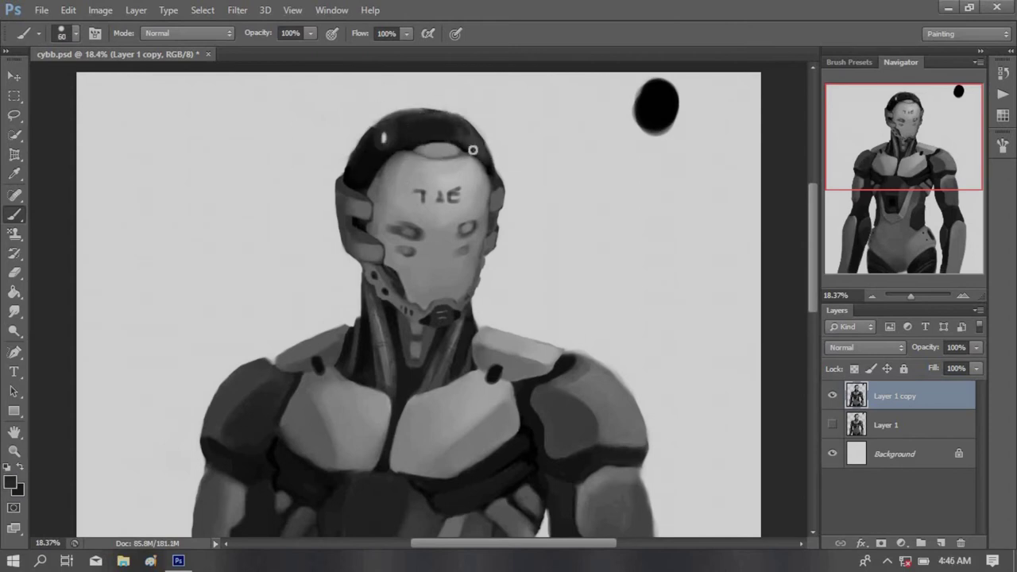
left_click_drag(397, 142, 374, 139)
left_click(387, 137)
left_click(466, 136)
key("x")
left_click(386, 138)
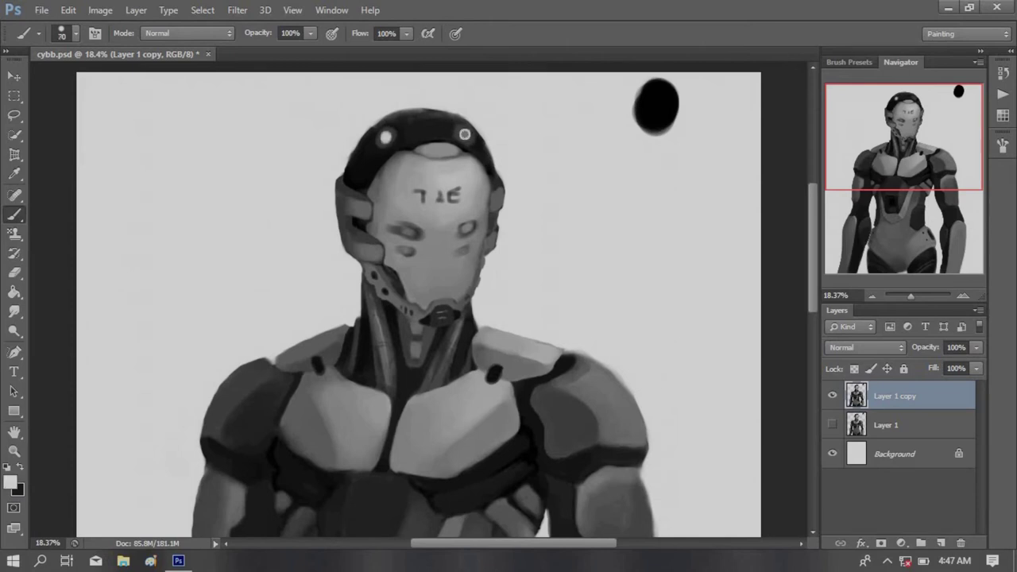
key("x")
left_click(464, 136)
key("bracketleft")
key("bracketleft")
key("bracketleft")
Mirror the canvas and paint over the white mark on the helmet top
key("x")
key("ctrl+shift+h")
key("bracketright")
key("bracketright")
key("bracketright")
left_click_drag(398, 115, 381, 135)
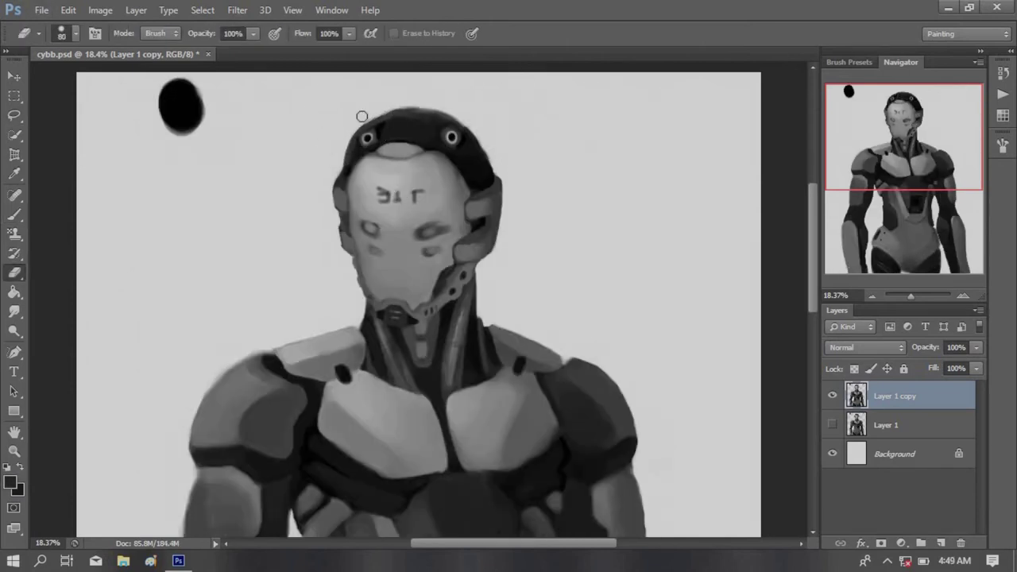
mouse_move(484, 119)
left_mouse_down()
mouse_move(415, 140)
mouse_move(395, 132)
left_mouse_up()
Paint a light grey central ridge along the top of the helmet
key("bracketleft")
left_click(409, 167, "alt")
key("bracketright")
key("bracketright")
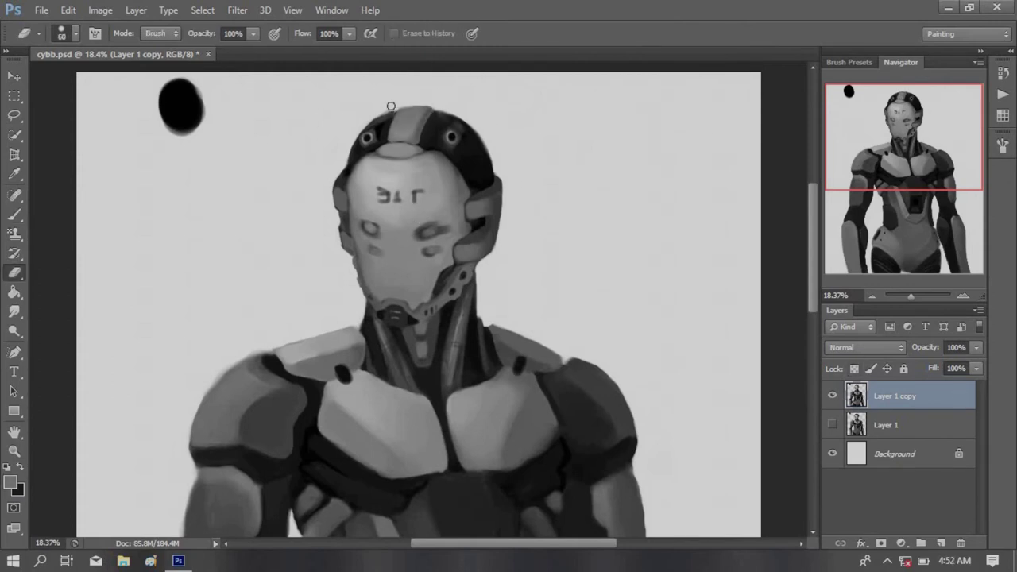
key("bracketright")
key("bracketright")
key("bracketright")
key("slash")
left_click(414, 107, "alt")
left_click_drag(407, 123, 413, 107)
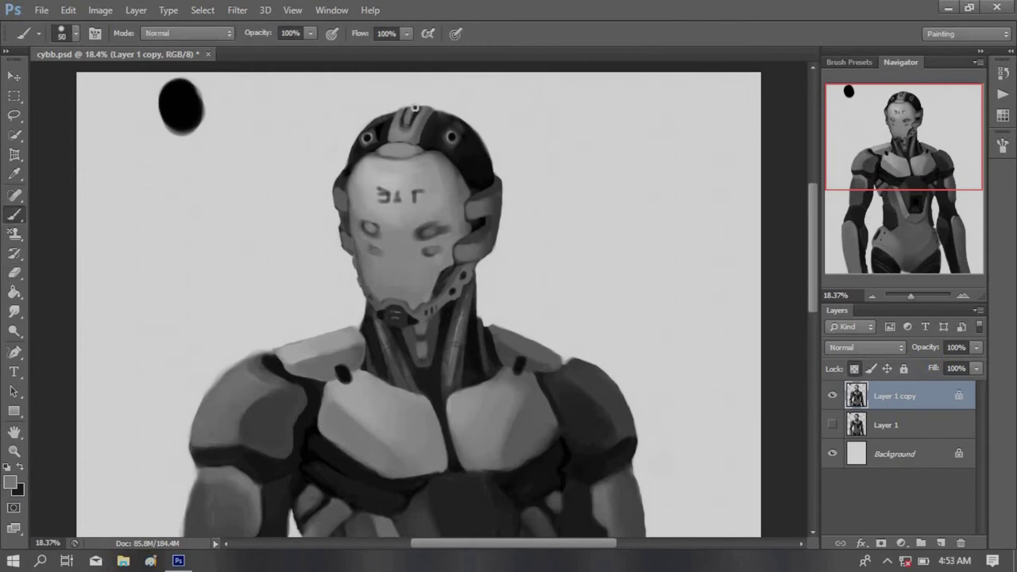
left_click(406, 119, "alt")
key("slash")
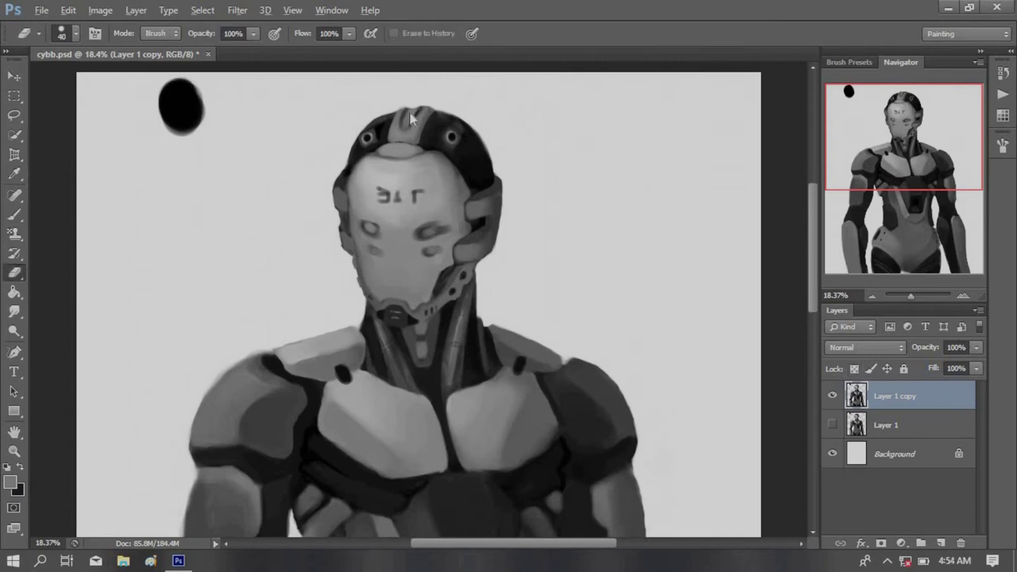
left_click(398, 127, "alt")
left_click_drag(398, 127, 406, 119)
left_click(407, 136, "alt")
key("bracketleft")
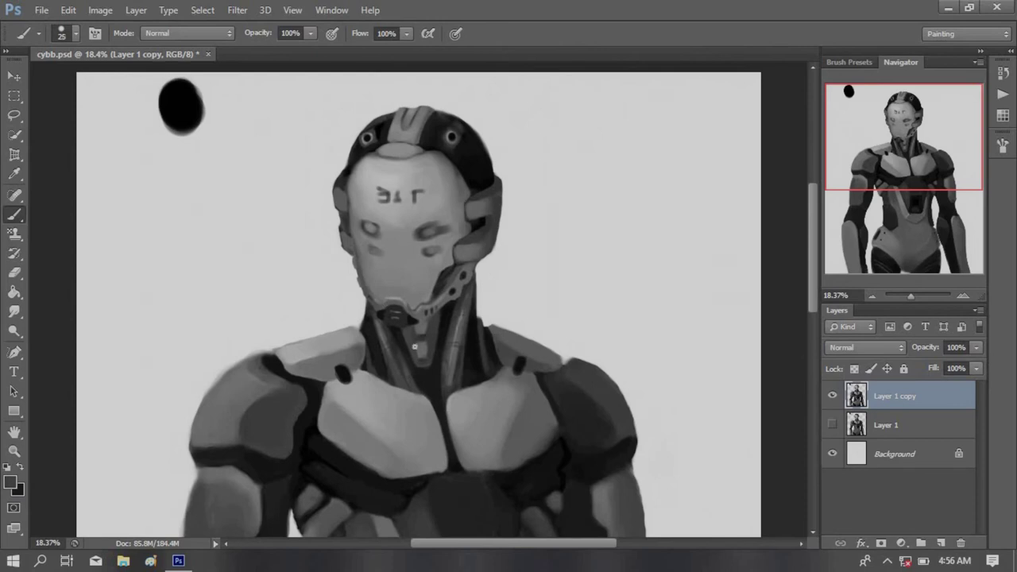
Add a light highlight and darker shading along the helmet's right edge
left_click(504, 196, "alt")
left_click_drag(504, 196, 500, 238)
key("slash")
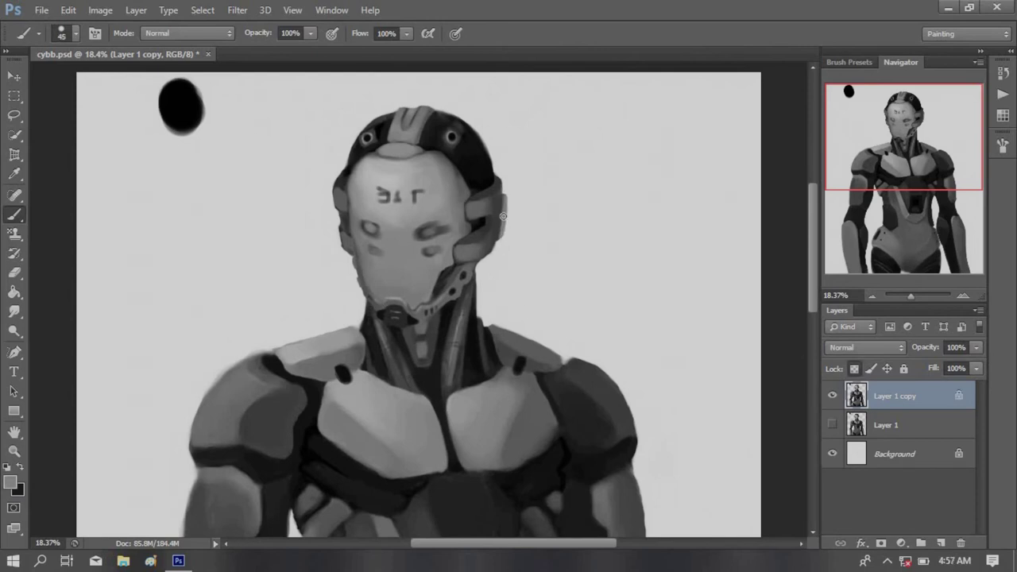
left_click(502, 215, "alt")
left_click_drag(502, 200, 499, 246)
Repaint the eyes as narrow dark slits using sampled face tones
left_click(412, 350, "alt")
key("bracketleft")
key("bracketleft")
key("bracketleft")
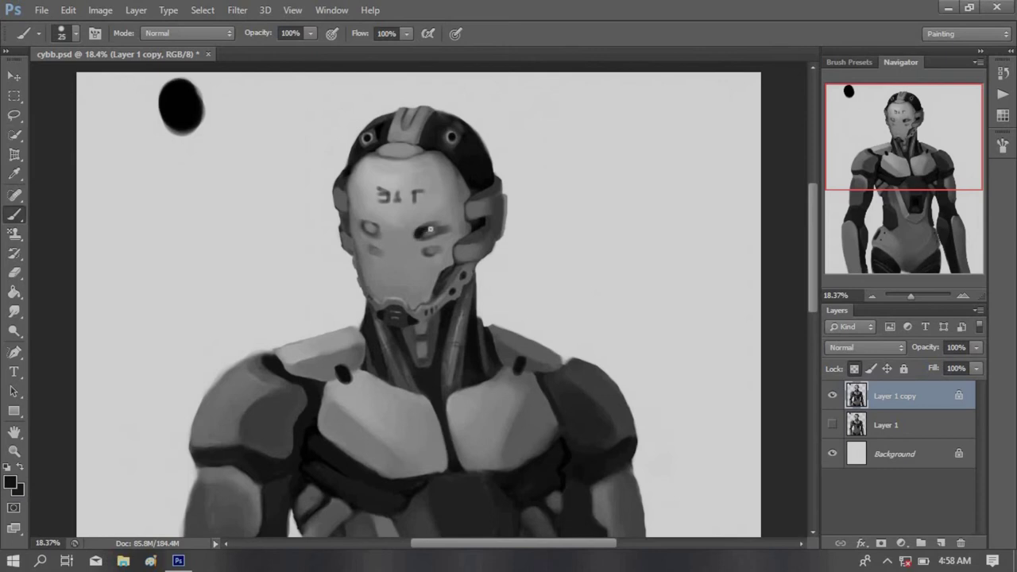
mouse_move(416, 233)
left_mouse_down()
mouse_move(443, 230)
mouse_move(418, 233)
left_mouse_up()
left_click(429, 232, "alt")
key("bracketleft")
left_click(445, 241, "alt")
key("bracketright")
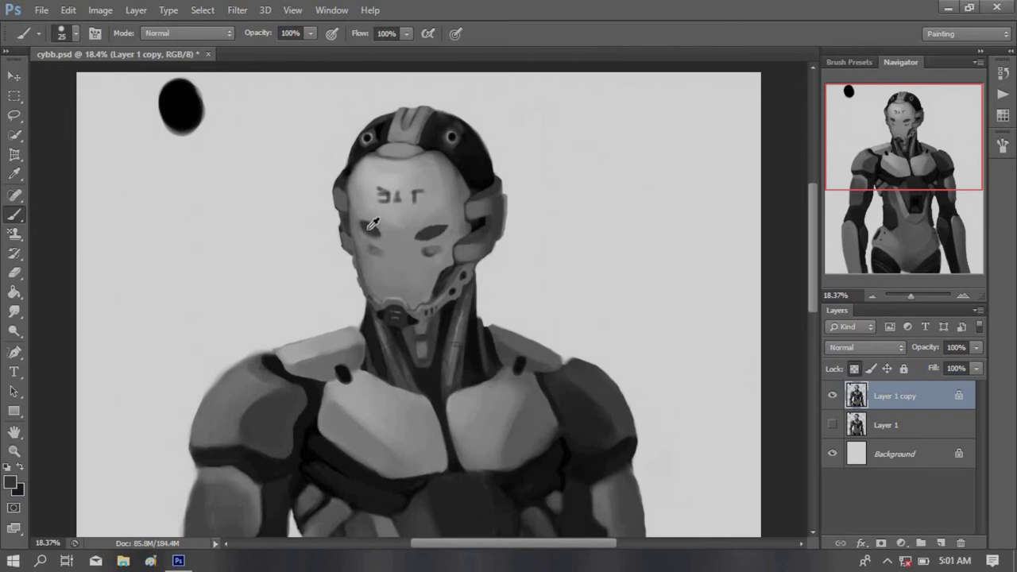
left_click(436, 249, "alt")
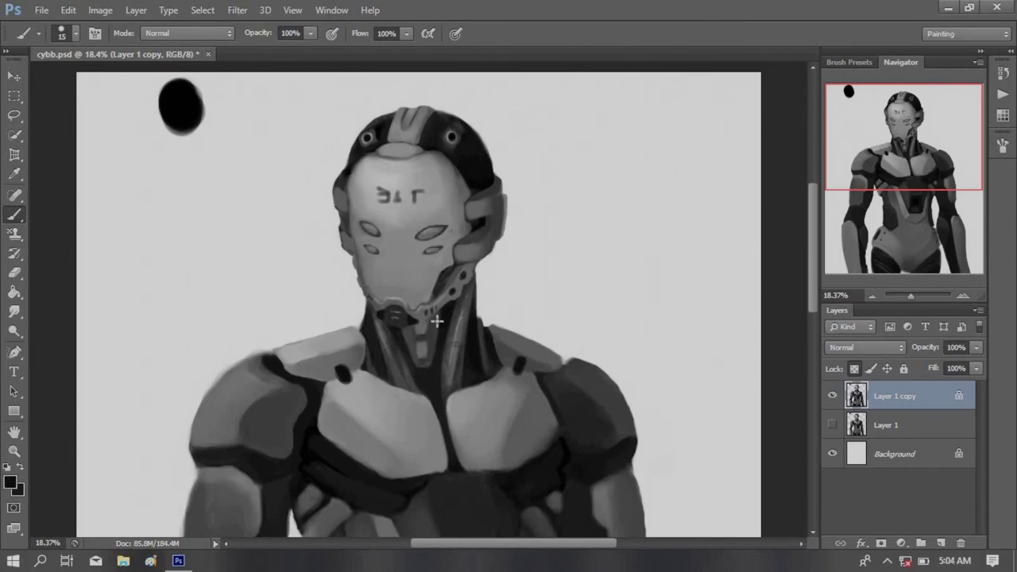
Darken and enlarge the left and right shoulder bolts
left_click_drag(516, 367, 524, 371)
left_click_drag(337, 378, 347, 368)
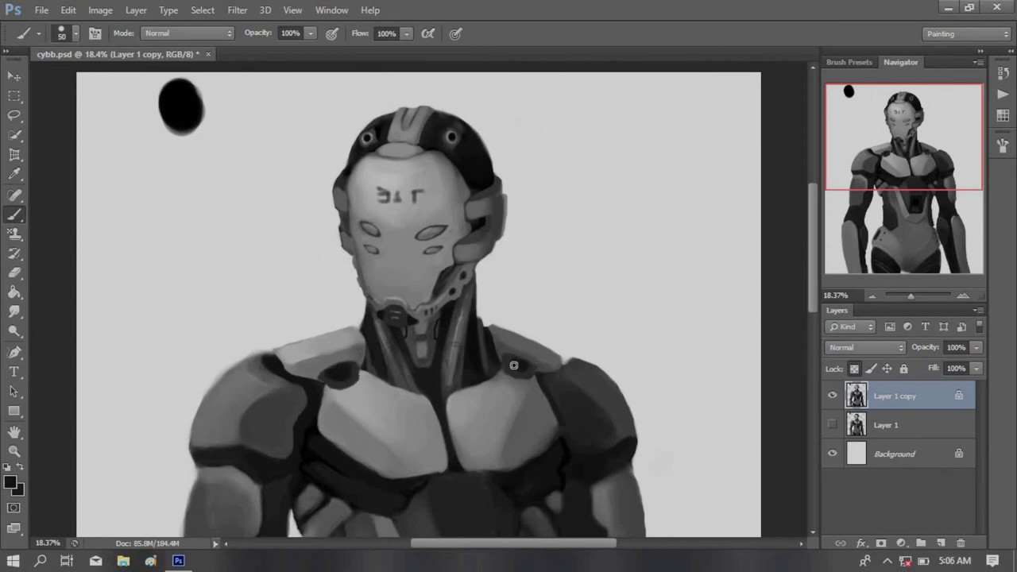
key("bracketleft")
key("bracketleft")
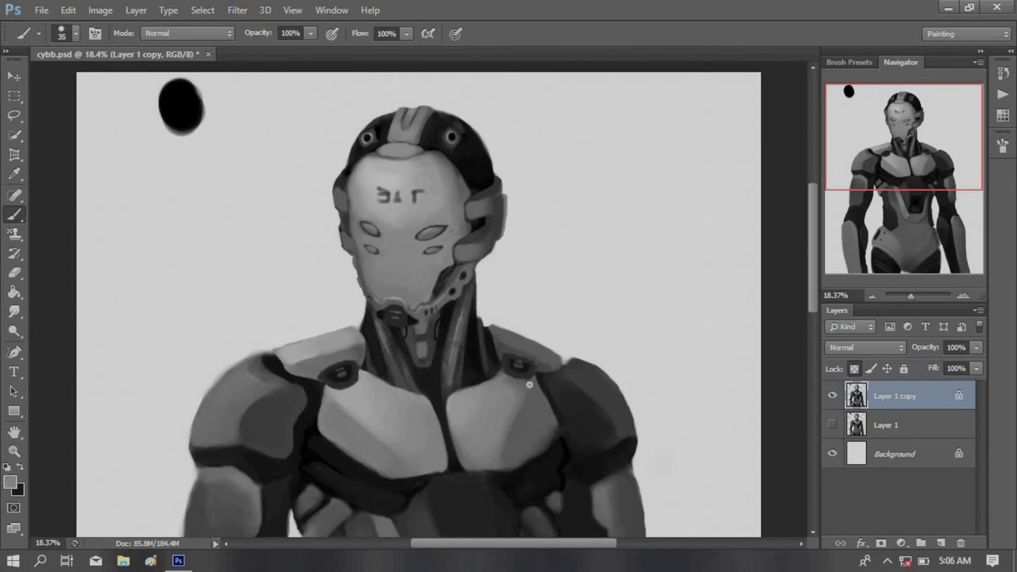
key("bracketright")
key("bracketright")
key("bracketright")
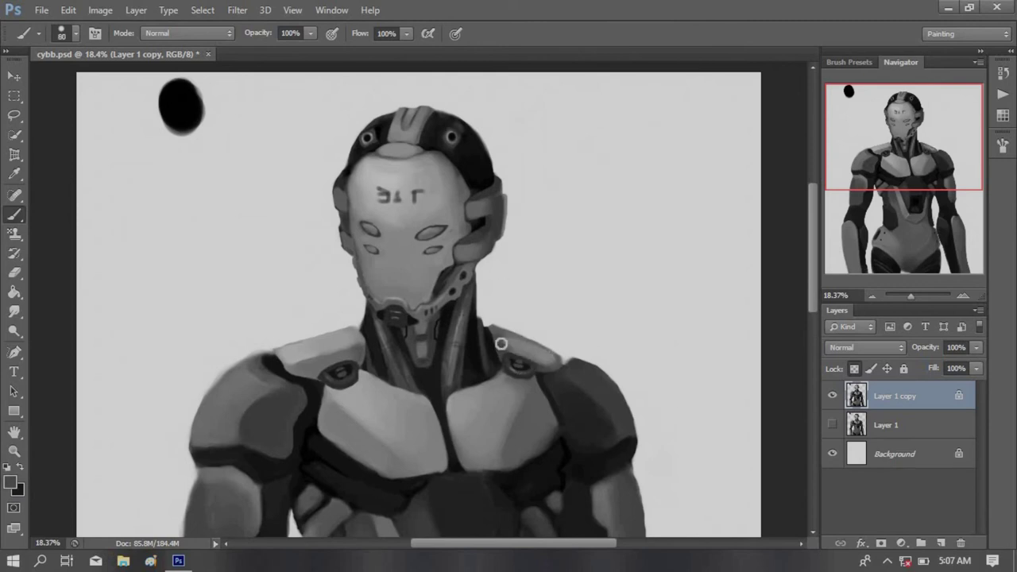
key("bracketleft")
key("bracketleft")
key("bracketleft")
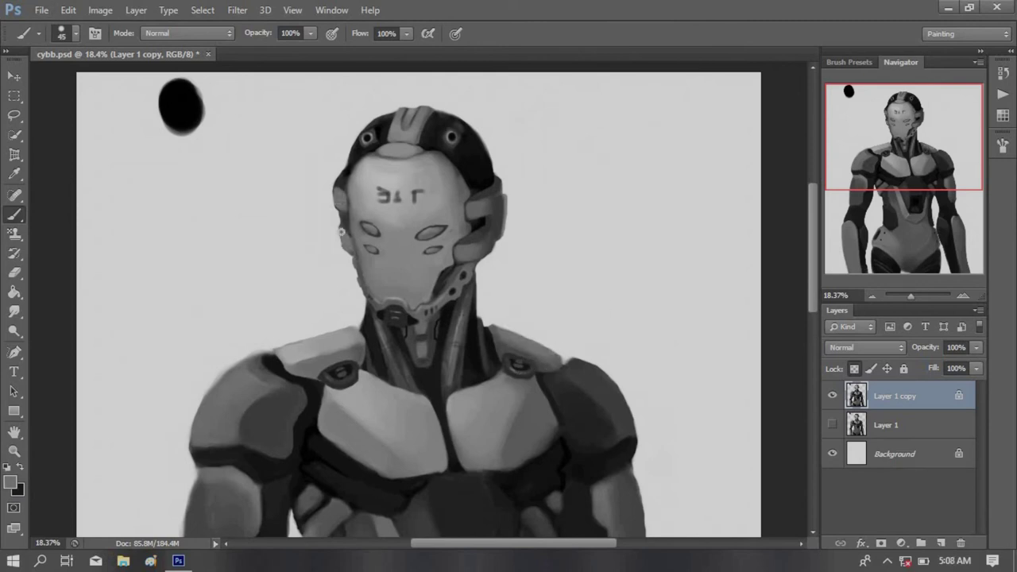
scroll(423, 206, "down", 2)
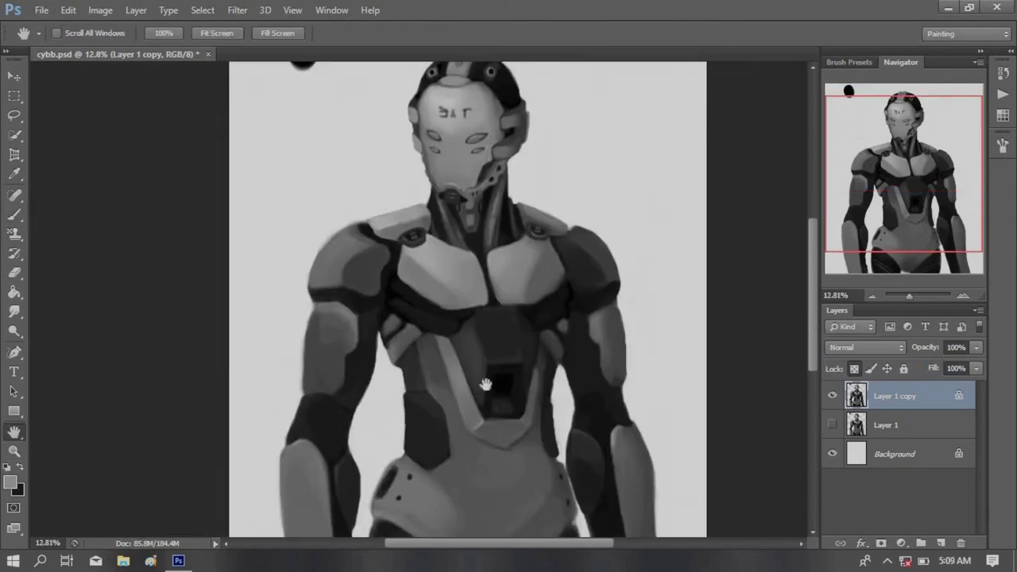
Sample dark and light grey tones from the chest and size the brush
key("b")
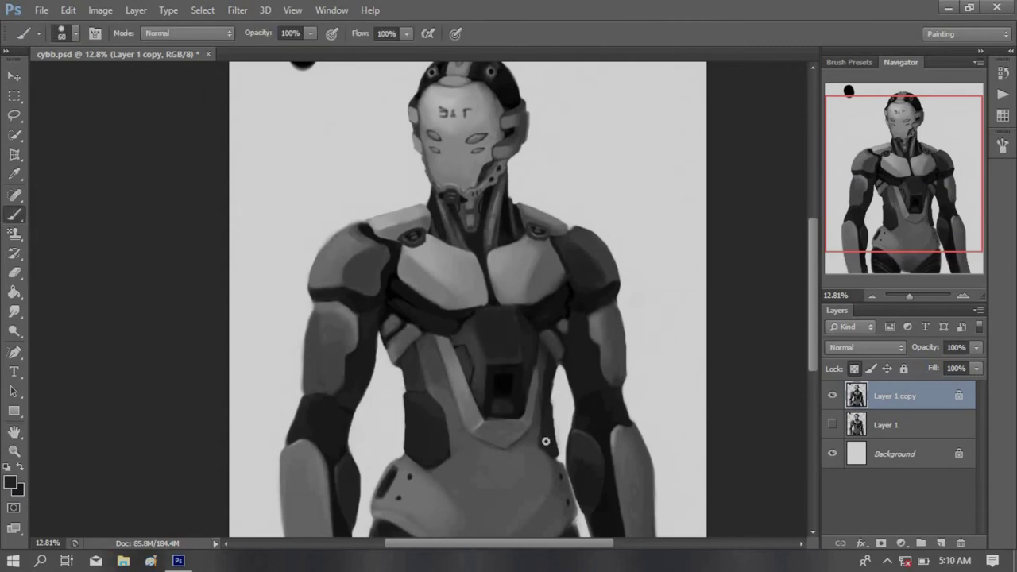
left_click(447, 279, "alt")
left_click(456, 413, "alt")
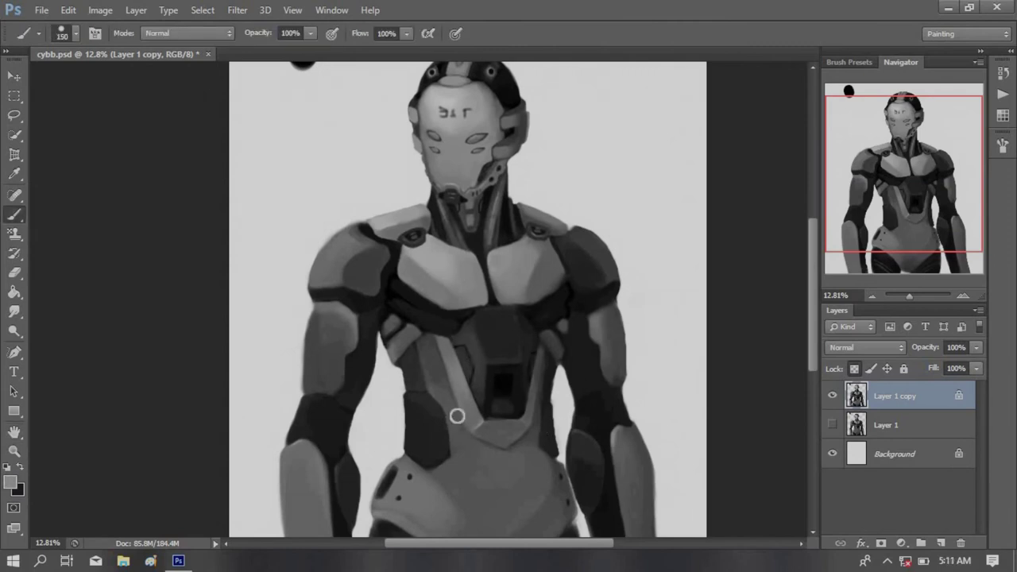
left_click(421, 302, "alt")
left_click_drag(511, 305, 487, 308)
key("bracketright")
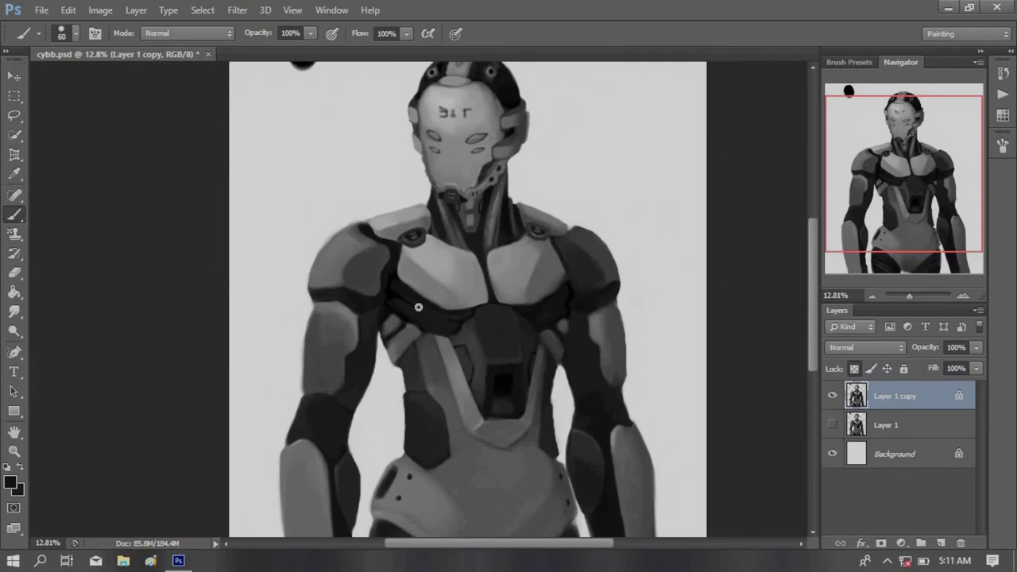
left_click(380, 240, "alt")
key("bracketleft")
left_click(419, 332, "alt")
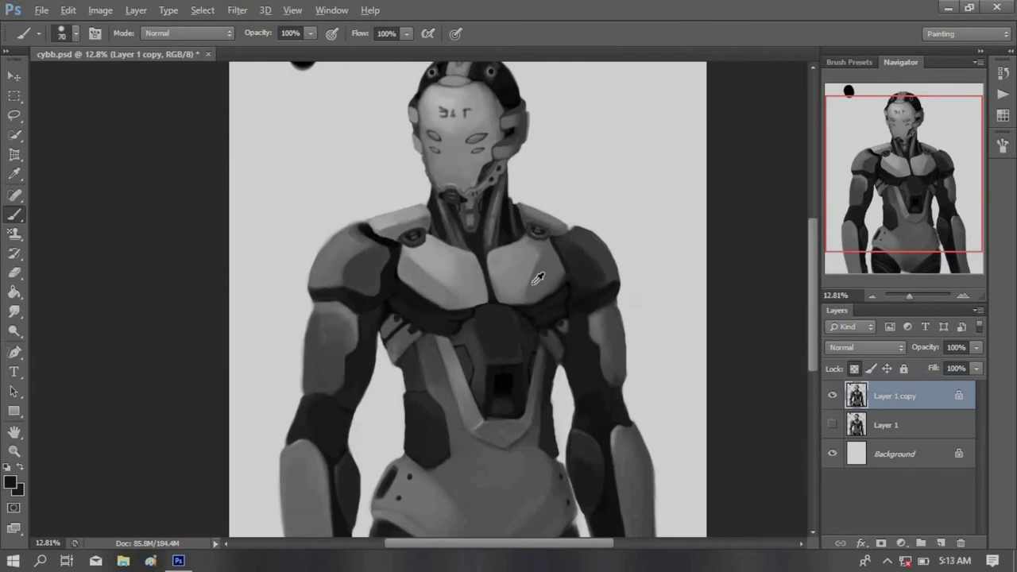
key("bracketleft")
Paint light curved ribbed bands across the chest below the pectoral plates
mouse_move(548, 314)
left_mouse_down()
mouse_move(408, 311)
mouse_move(447, 300)
mouse_move(511, 310)
left_mouse_up()
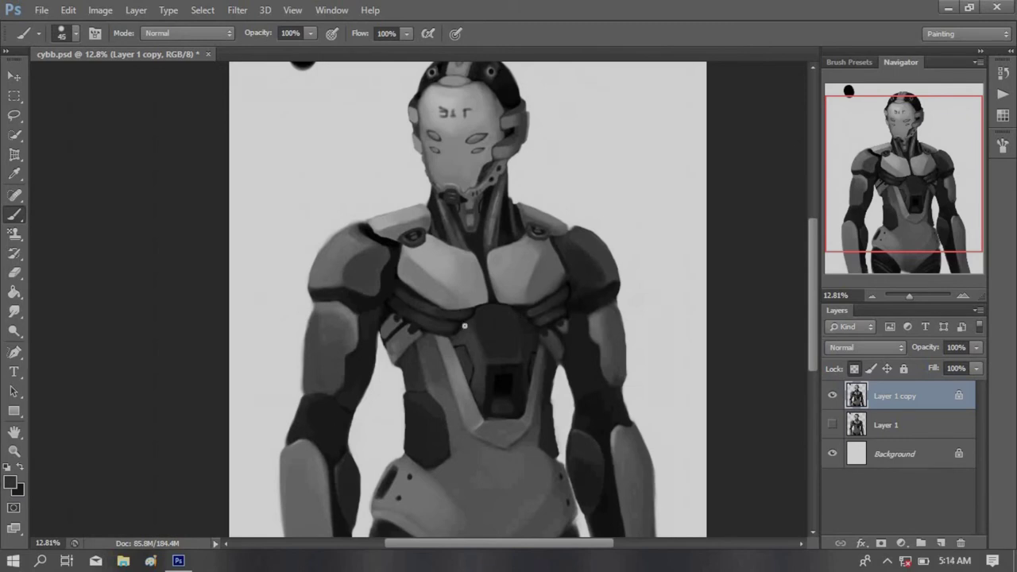
key("bracketright")
key("bracketright")
left_click(398, 320, "alt")
key("bracketright")
key("bracketright")
left_click(395, 320, "alt")
left_click(390, 341, "alt")
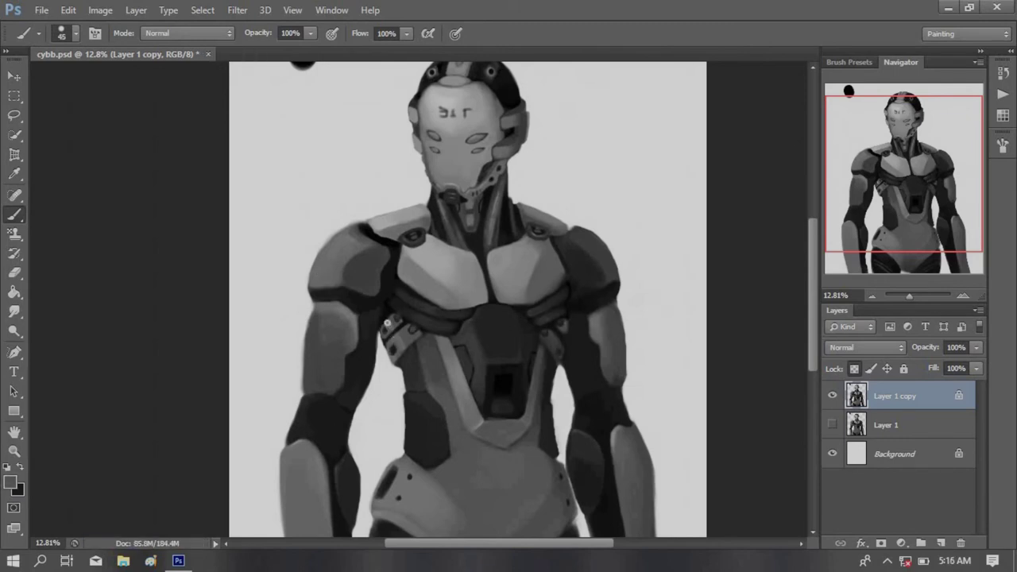
key("bracketleft")
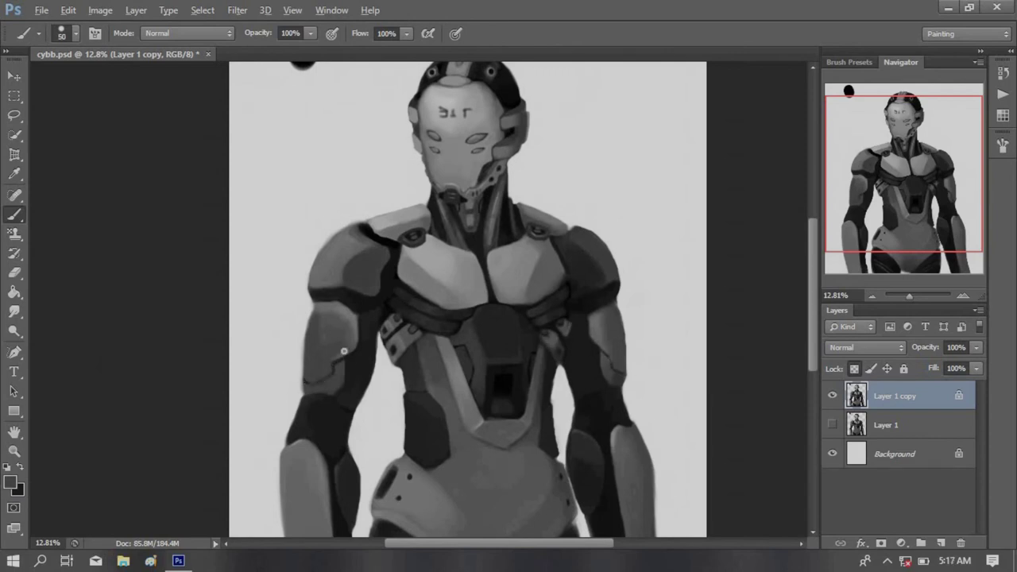
Dab dark and lighter paint onto the left shoulder plate, erasing mistakes
key("e")
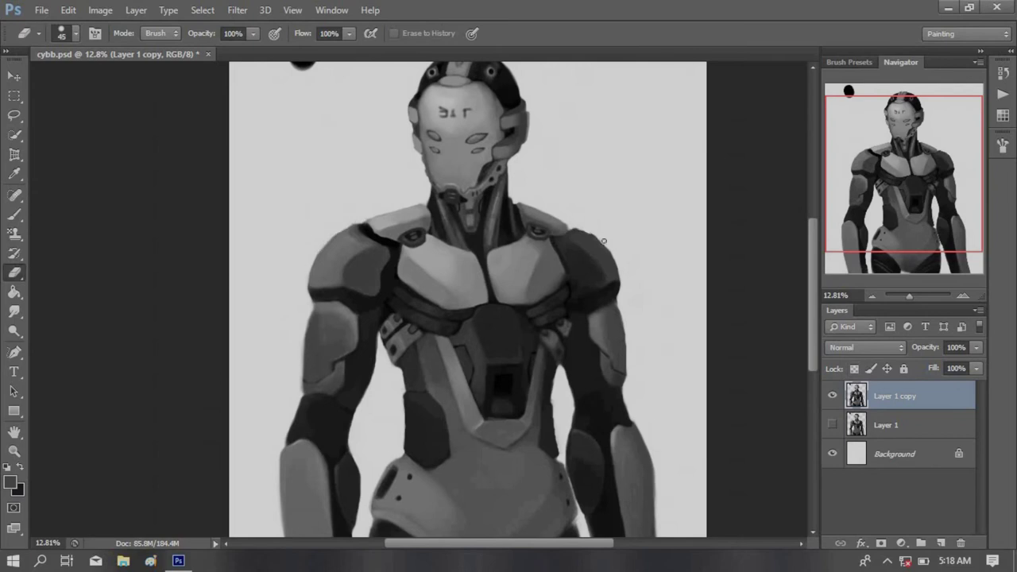
key("b")
left_click(397, 211)
key("e")
left_click(394, 207)
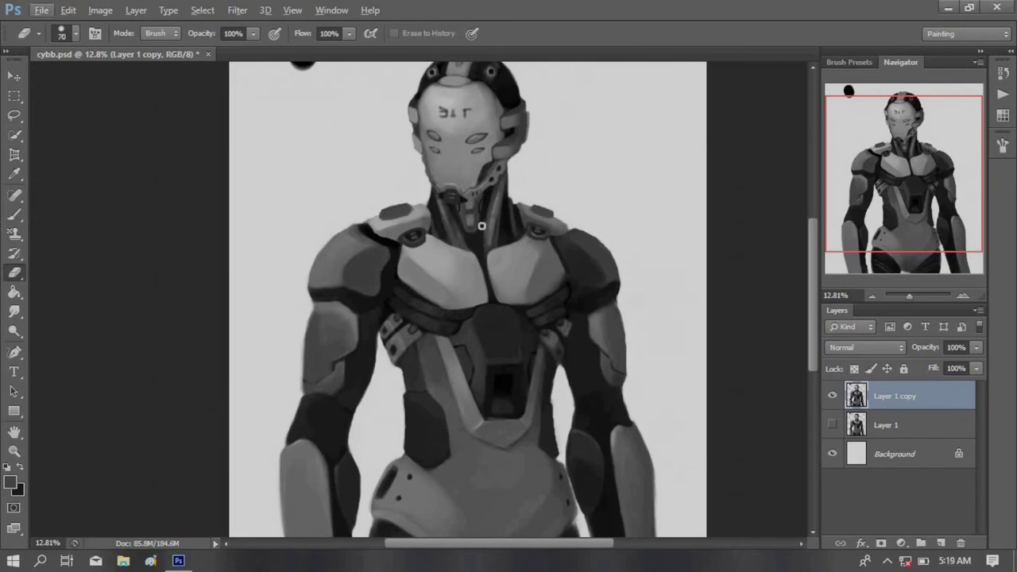
key("b")
left_click(397, 213, "alt")
key("e")
Check the Edit menu for fixes, then return to the Brush in black
left_click(68, 10)
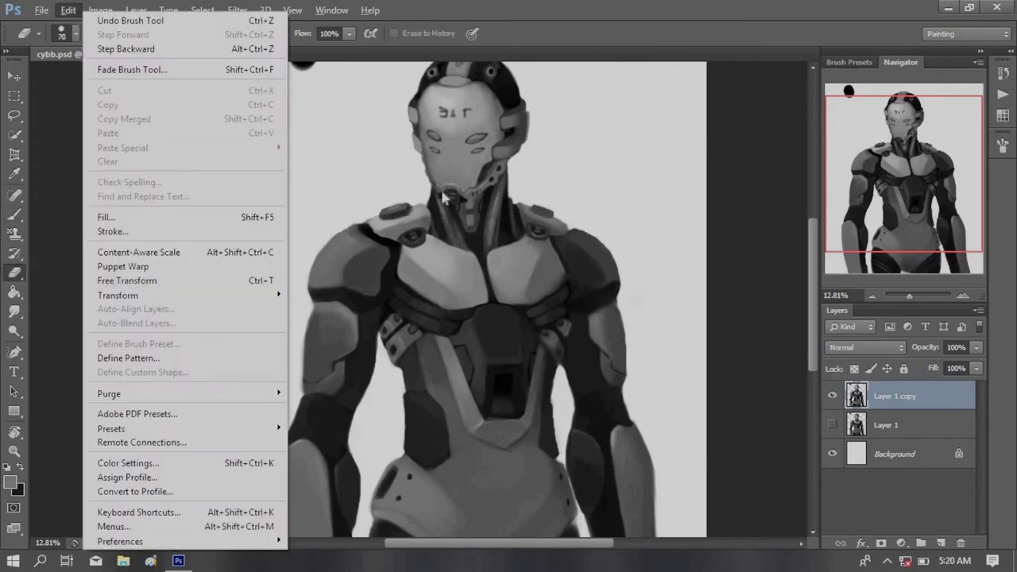
key("Escape")
key("b")
key("x")
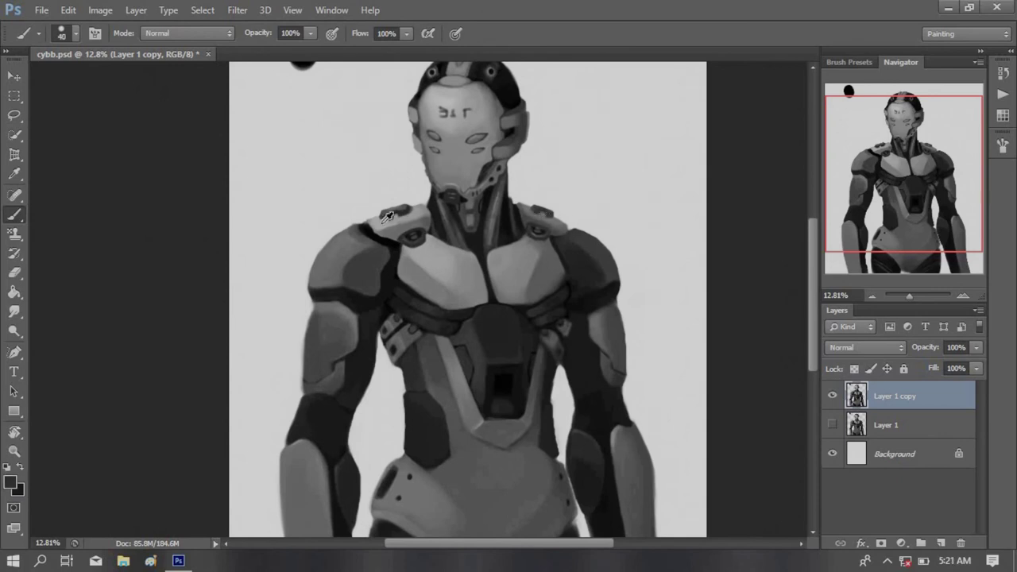
key("alt+e")
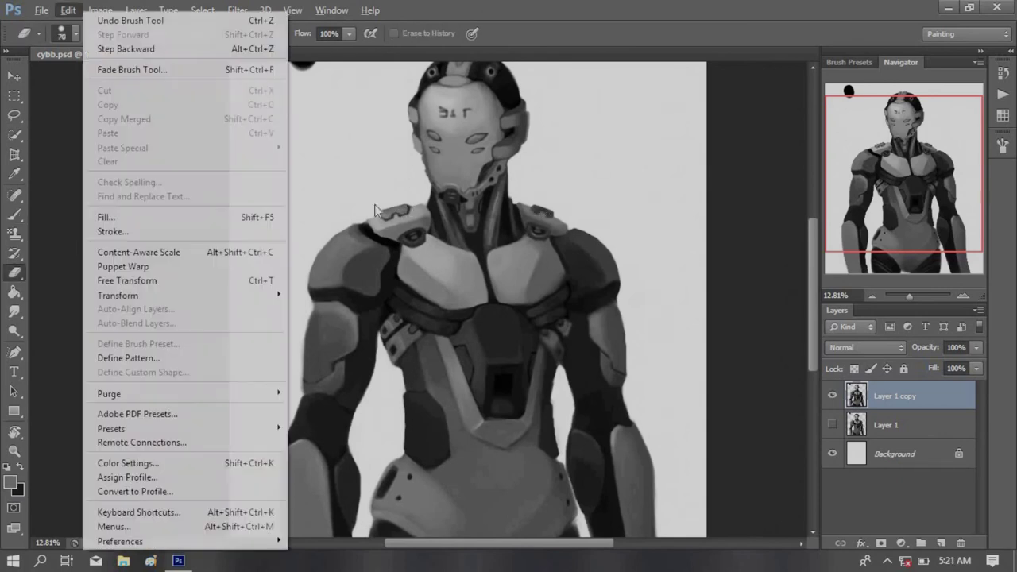
key("Escape")
Zoom out to the whole figure and flip the canvas back horizontally
key("l")
key("b")
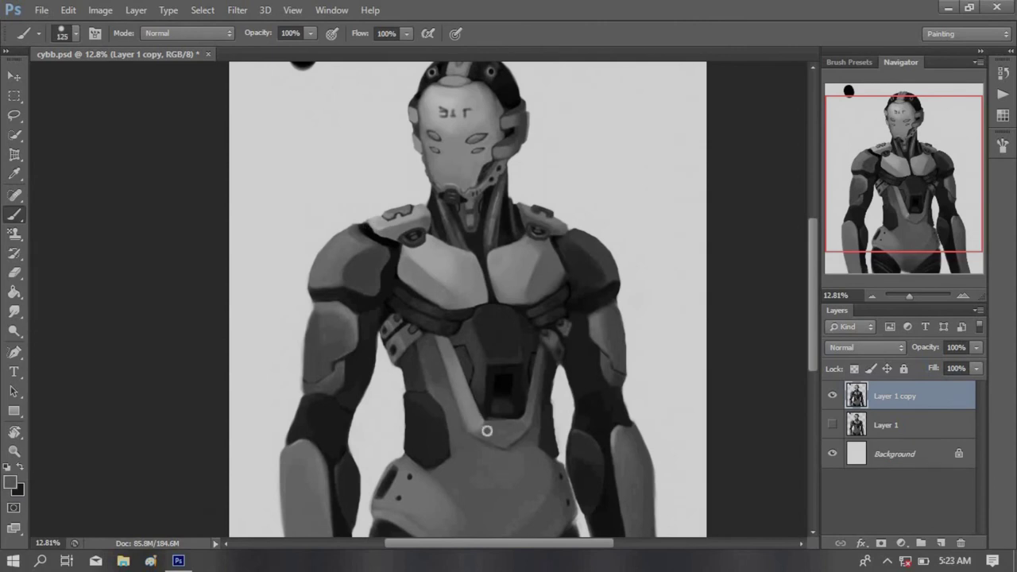
left_click_drag(445, 390, 574, 410)
key("ctrl+shift+h")
key("b")
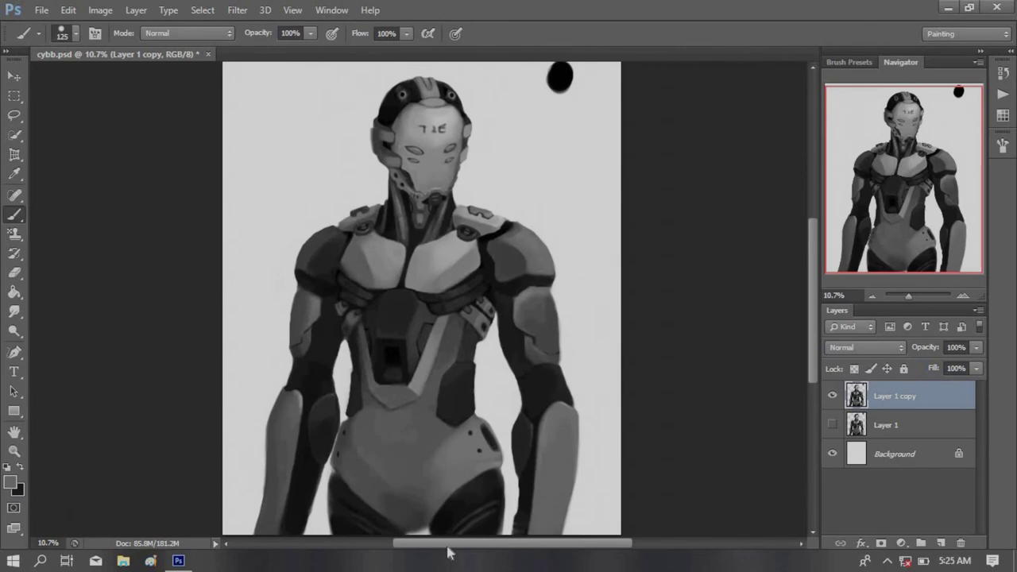
Paint a dark stroke near the right thigh and two dark dots on the right forearm
key("x")
key("bracketleft")
key("bracketleft")
key("bracketleft")
key("bracketleft")
key("bracketleft")
key("bracketleft")
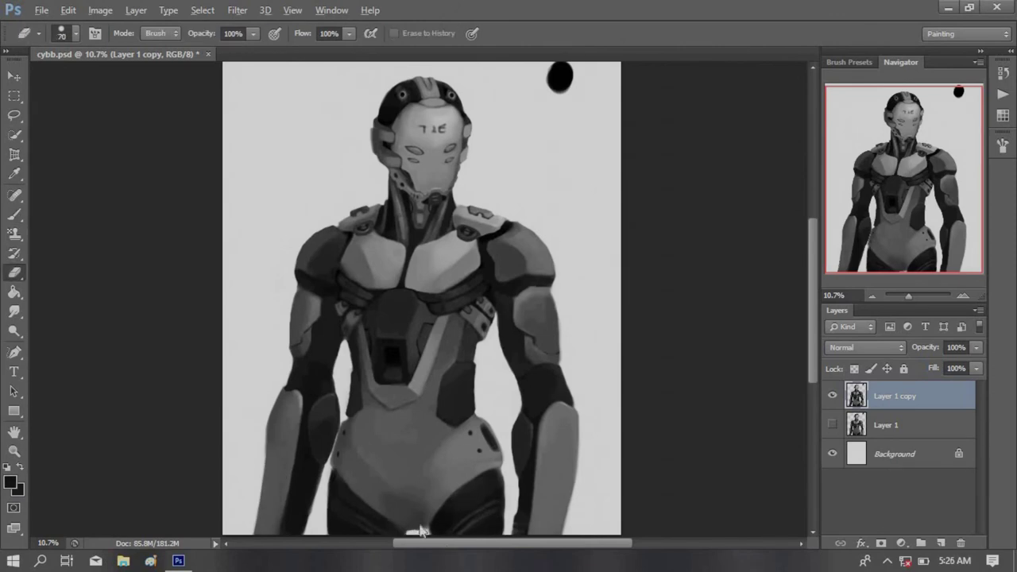
key("bracketleft")
left_click_drag(502, 493, 499, 517)
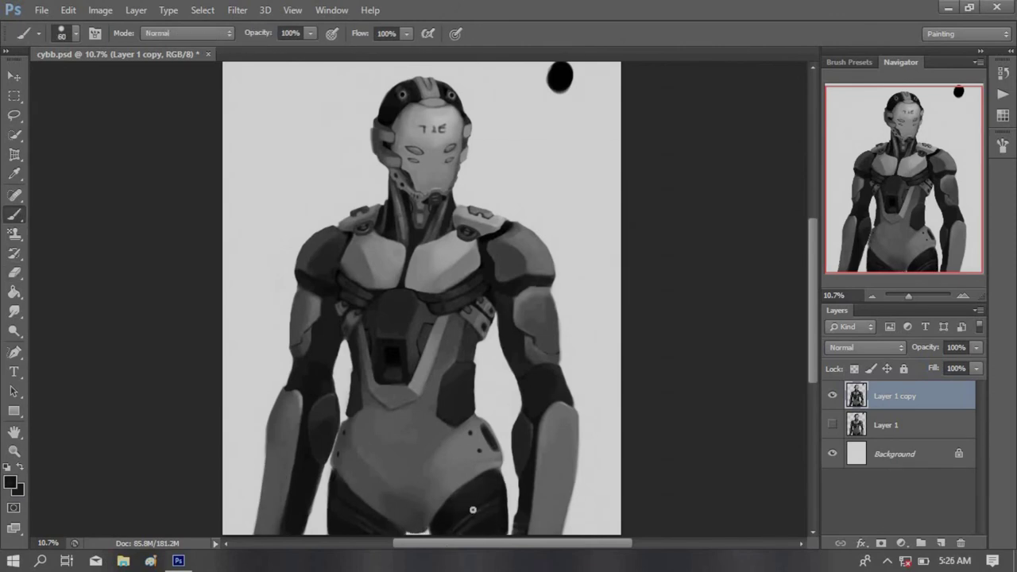
key("bracketright")
key("bracketright")
key("bracketright")
left_click(553, 436)
left_click(552, 460)
Add two dark dots with white centres on the left forearm
key("x")
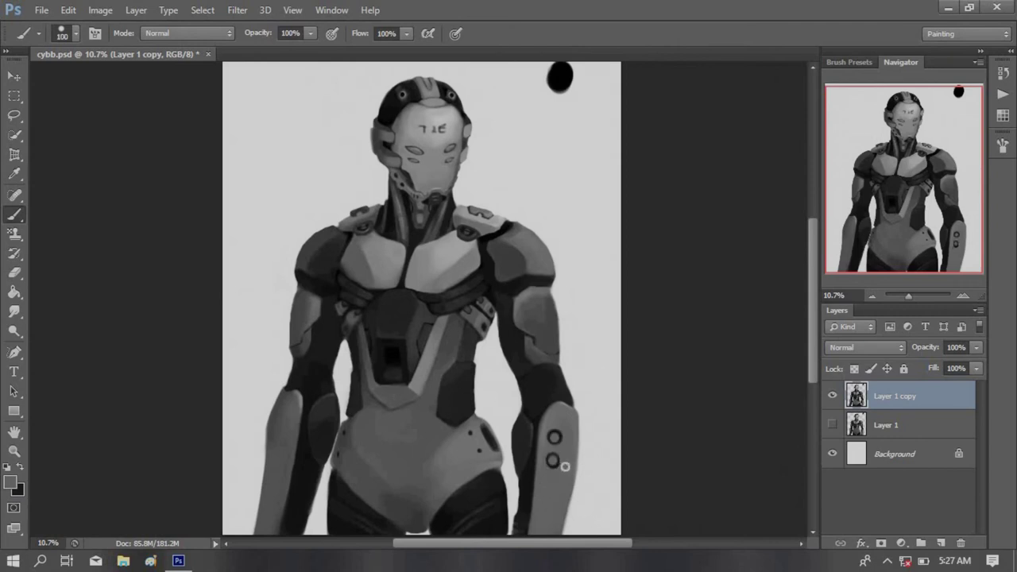
key("bracketright")
key("bracketright")
key("x")
left_click(285, 416)
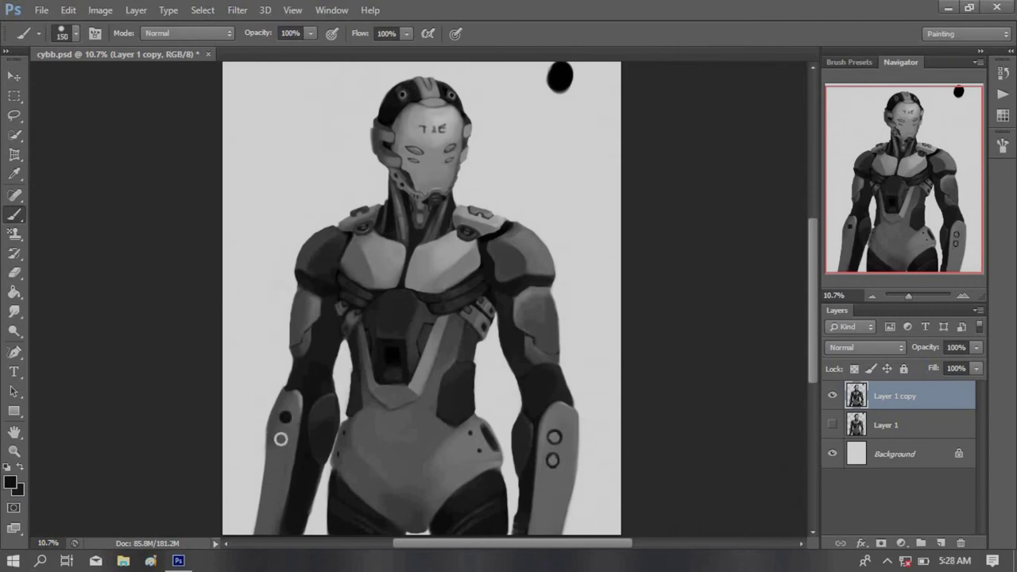
left_click(281, 440)
key("x")
left_click(281, 440)
Paint a thin light straight line down the chest, redoing it after an undo
left_click(285, 416)
key("slash")
left_click_drag(442, 321, 426, 369)
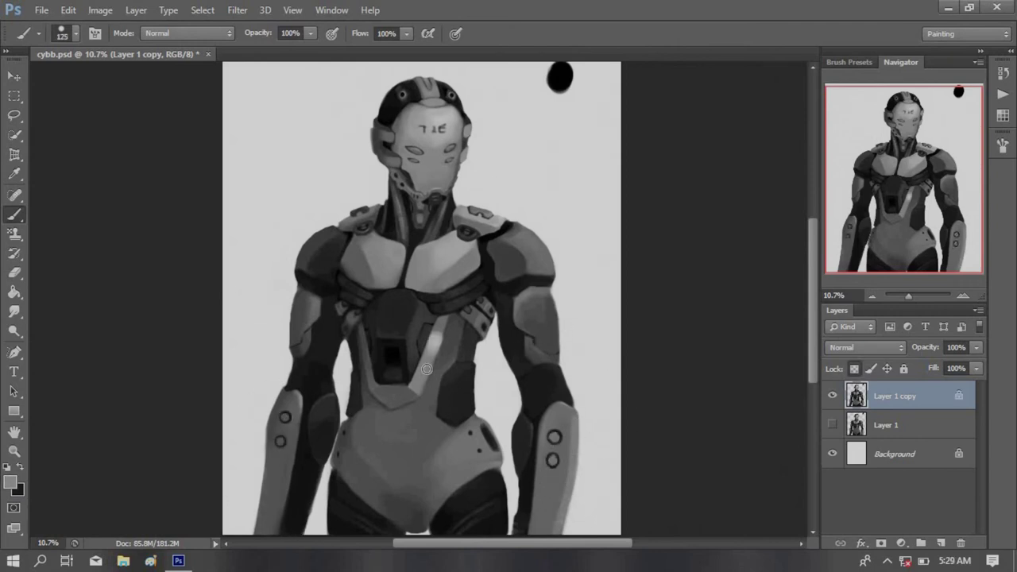
key("ctrl+z")
left_click(442, 340, "shift")
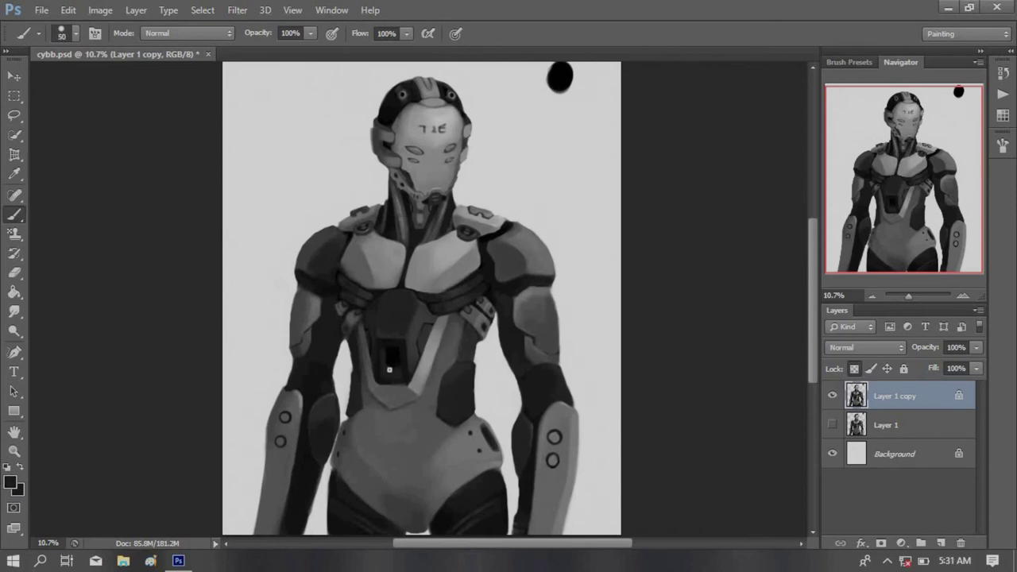
Paint a light plate on the upper chest, cover the small dots, and save
key("x")
key("bracketright")
key("bracketright")
left_click_drag(392, 302, 403, 302)
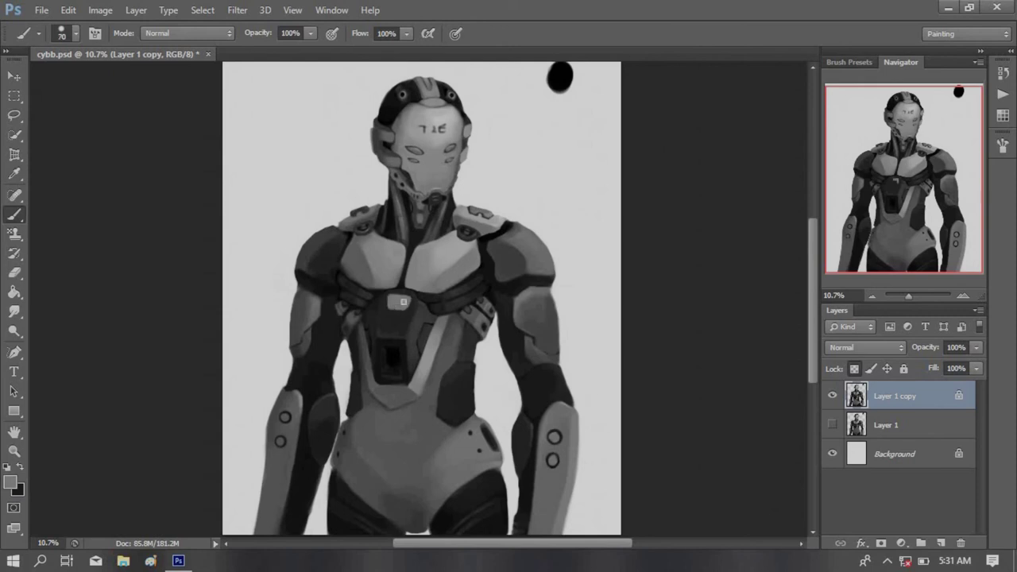
key("x")
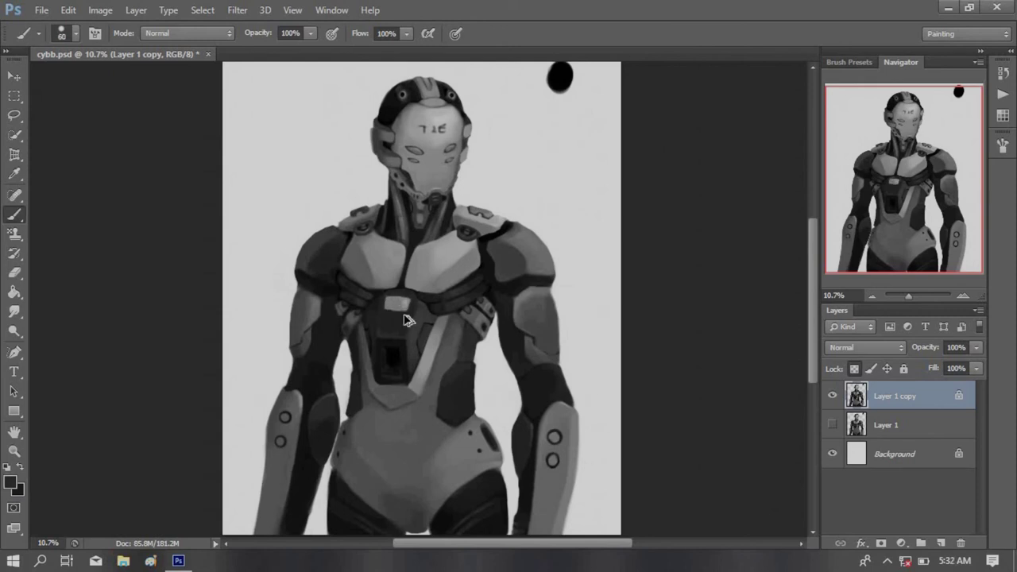
key("x")
key("bracketright")
key("bracketright")
key("x")
left_click_drag(387, 317, 401, 319)
key("ctrl+s")
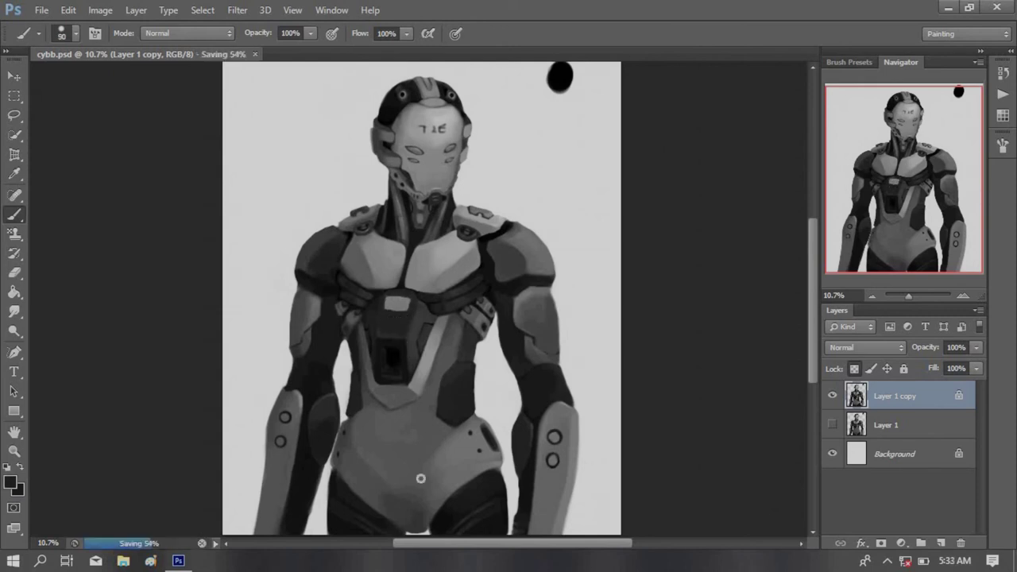
key("bracketright")
key("bracketright")
key("bracketright")
key("bracketleft")
key("bracketleft")
key("bracketleft")
Paint a dark shield-shaped belly plate with a small light centre
left_click_drag(418, 480, 388, 456)
key("bracketleft")
key("bracketleft")
key("bracketleft")
left_click(402, 459, "alt")
left_click(388, 456, "alt")
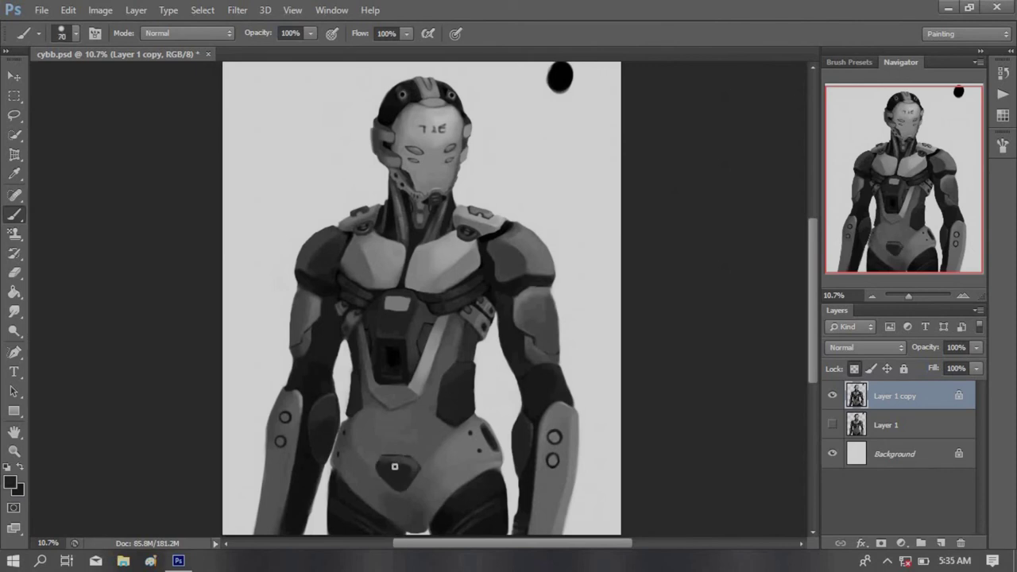
left_click_drag(465, 353, 508, 353)
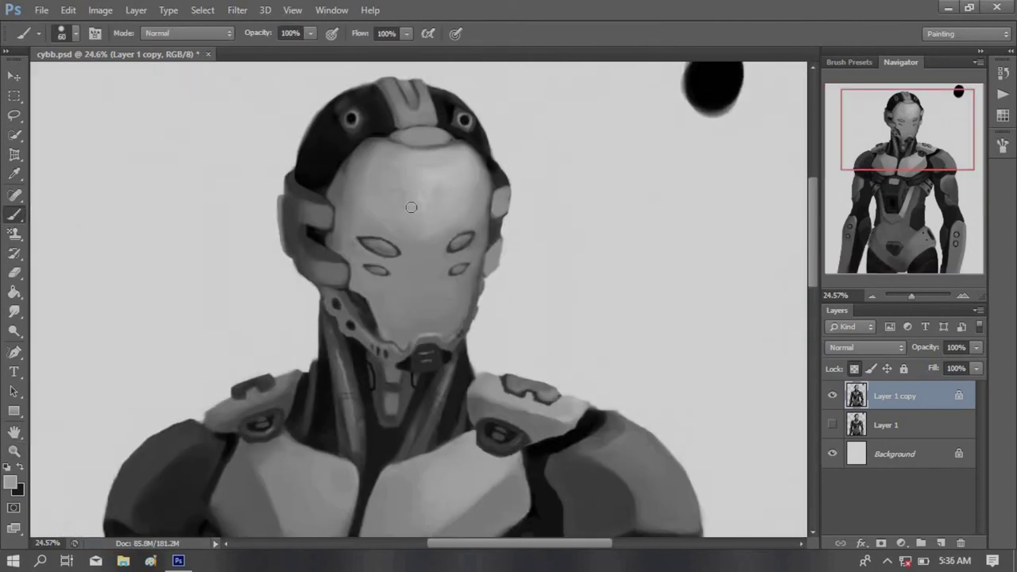
Darken the small light dots on the helmet with a tiny brush, then zoom out to the full body
key("bracketright")
key("bracketright")
key("bracketright")
key("bracketleft")
key("bracketleft")
key("bracketleft")
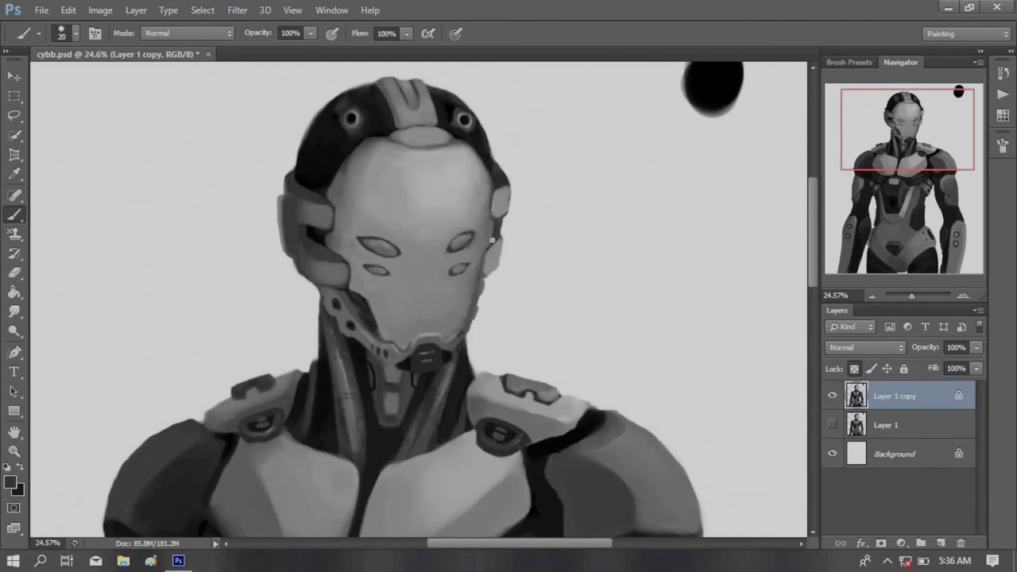
key("bracketleft")
key("bracketleft")
left_click(350, 118)
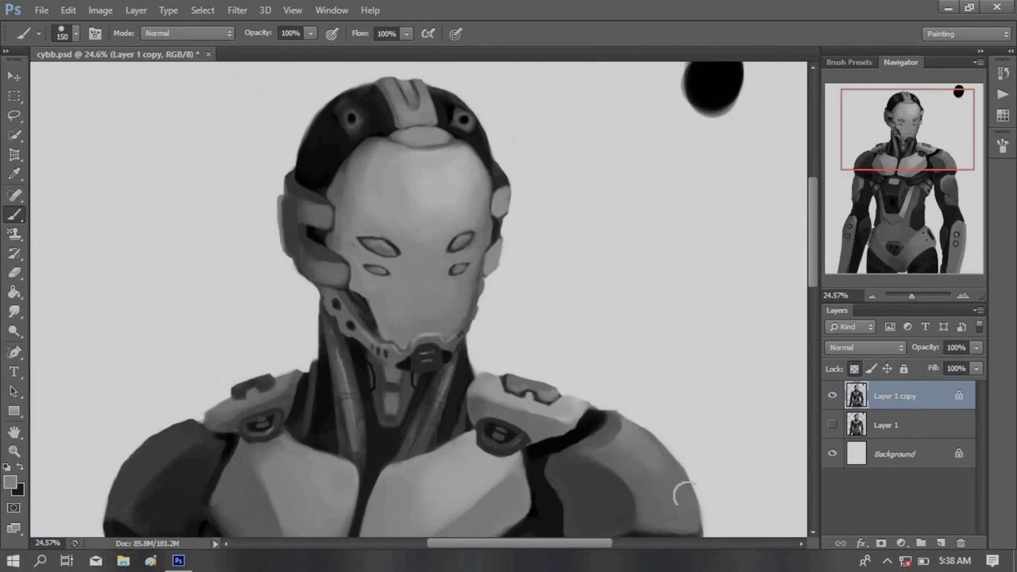
key("e")
key("bracketleft")
key("bracketleft")
key("bracketleft")
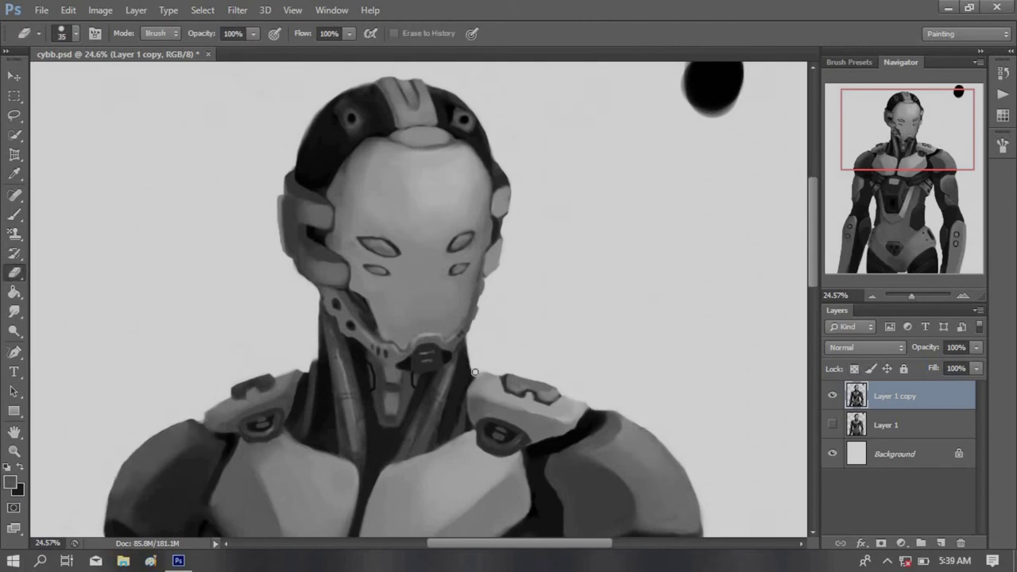
key("b")
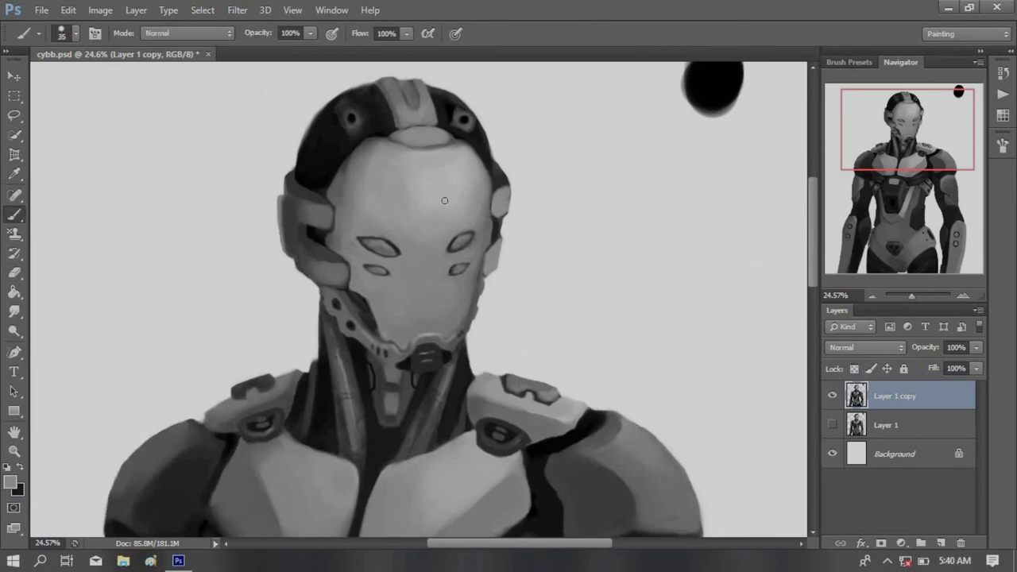
key("z")
left_click_drag(444, 200, 323, 331)
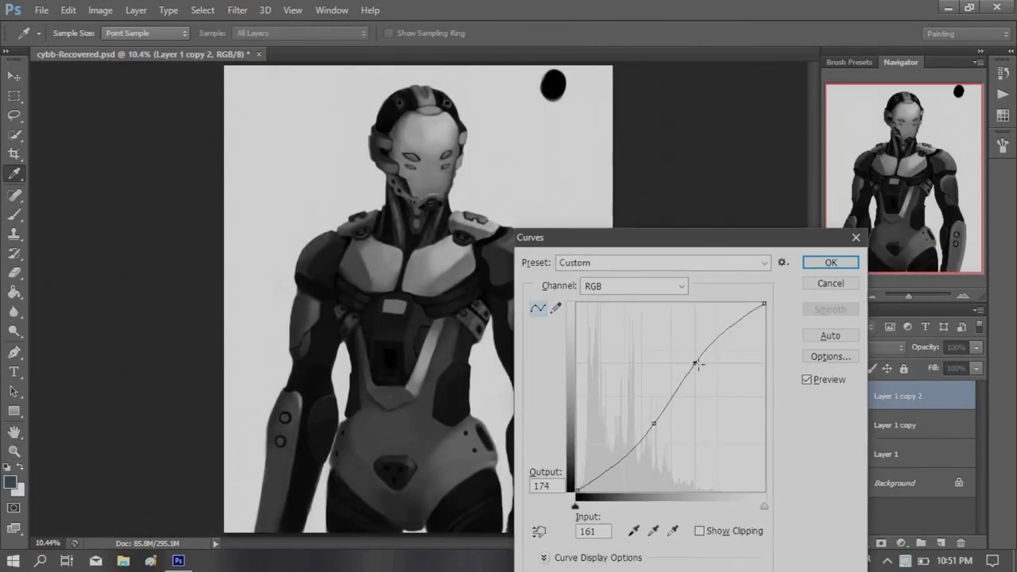
Review the red, green and blue channel curves and apply the Curves contrast adjustment
left_click(672, 231)
left_click(681, 328)
key("alt+4")
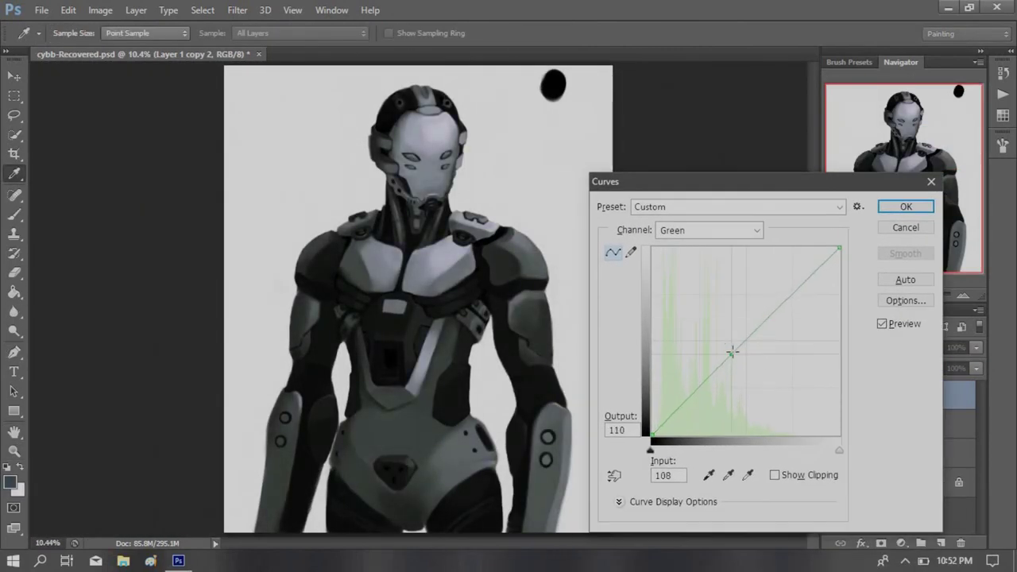
key("alt+3")
key("Return")
Add a new layer clipped to the robot and paint the whole robot dark blue
key("b")
right_click(913, 396)
left_click(624, 265)
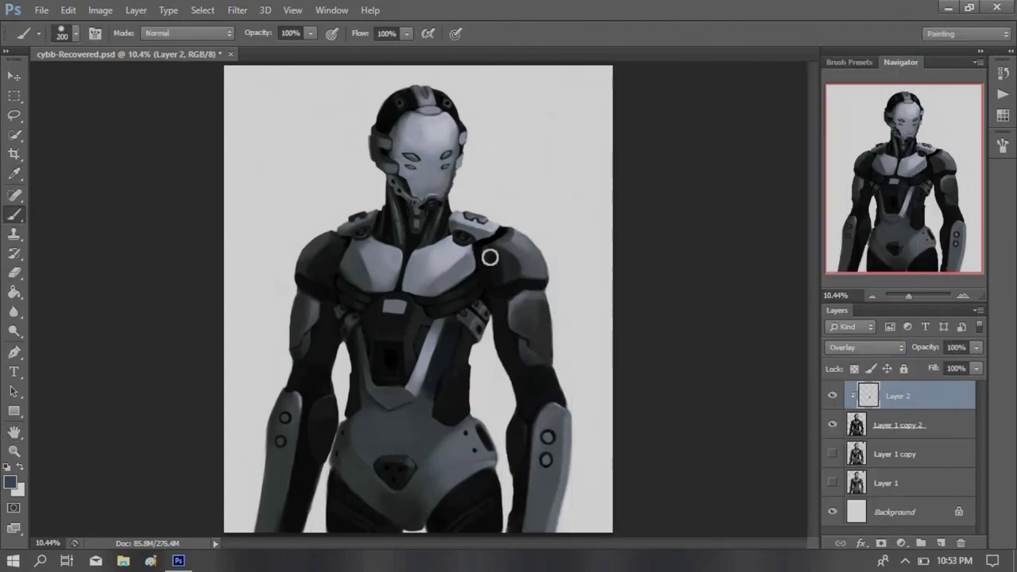
left_click_drag(489, 257, 548, 476)
left_click_drag(429, 119, 270, 508)
mouse_move(477, 278)
left_mouse_down()
mouse_move(429, 159)
mouse_move(409, 159)
mouse_move(421, 199)
mouse_move(469, 226)
mouse_move(429, 286)
left_mouse_up()
Erase the blue from the left chest plate and the central chest stripe
key("e")
key("bracketright")
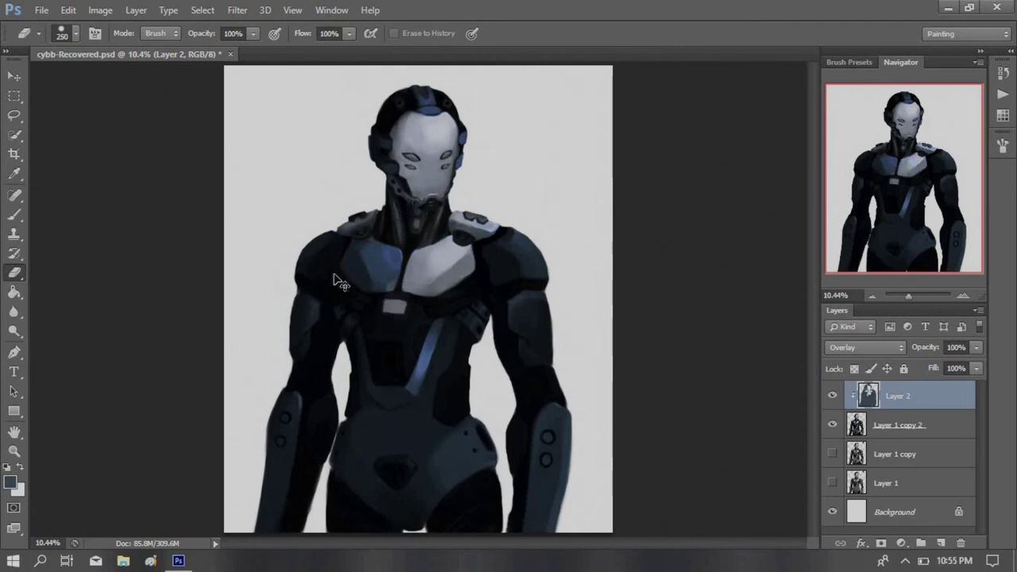
left_click_drag(340, 284, 382, 238)
key("bracketleft")
key("bracketleft")
key("bracketleft")
left_click_drag(433, 321, 421, 365)
left_click_drag(348, 321, 398, 389)
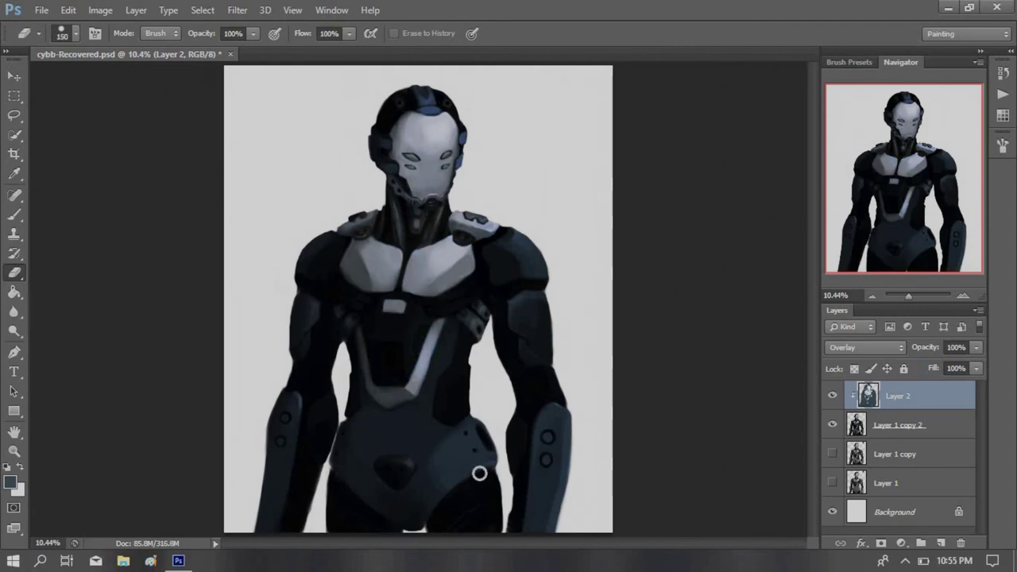
On a new Layer 3, paint the background dark blue-grey with a lighter streak at top left
key("ctrl+shift+alt+n")
key("b")
left_click(10, 482)
left_click(892, 245)
left_click_drag(262, 159, 556, 88)
mouse_move(556, 524)
left_mouse_down()
mouse_move(501, 111)
mouse_move(262, 357)
left_mouse_up()
left_click(10, 482)
left_click(894, 245)
left_click_drag(262, 95, 317, 230)
Fill the remaining background blue-grey and paint a darker diagonal shadow on the left
left_click_drag(477, 96, 556, 397)
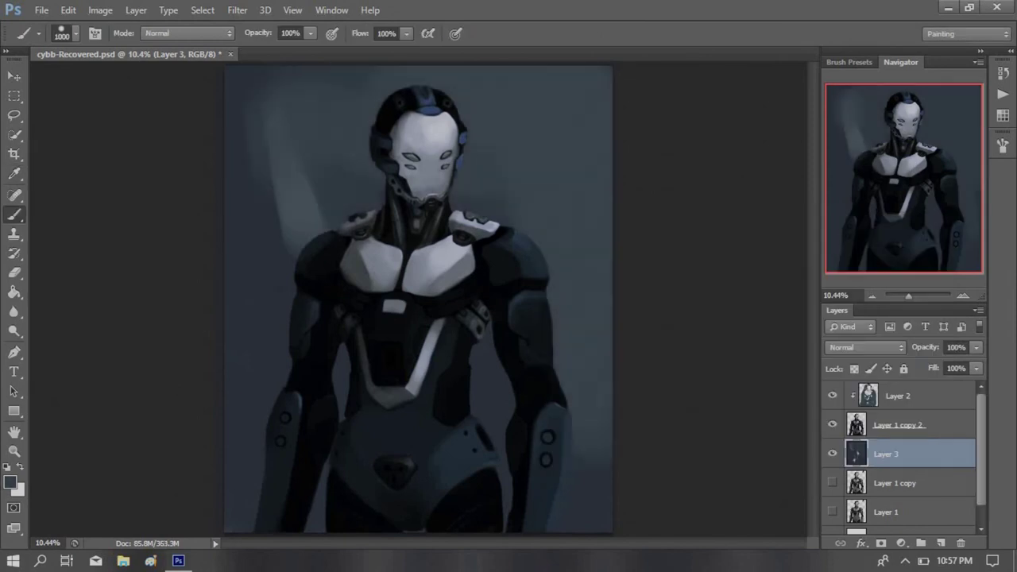
left_click_drag(263, 96, 262, 477)
left_click(10, 482)
left_click_drag(230, 119, 349, 262)
key("bracketright")
key("bracketright")
left_click_drag(572, 429, 611, 532)
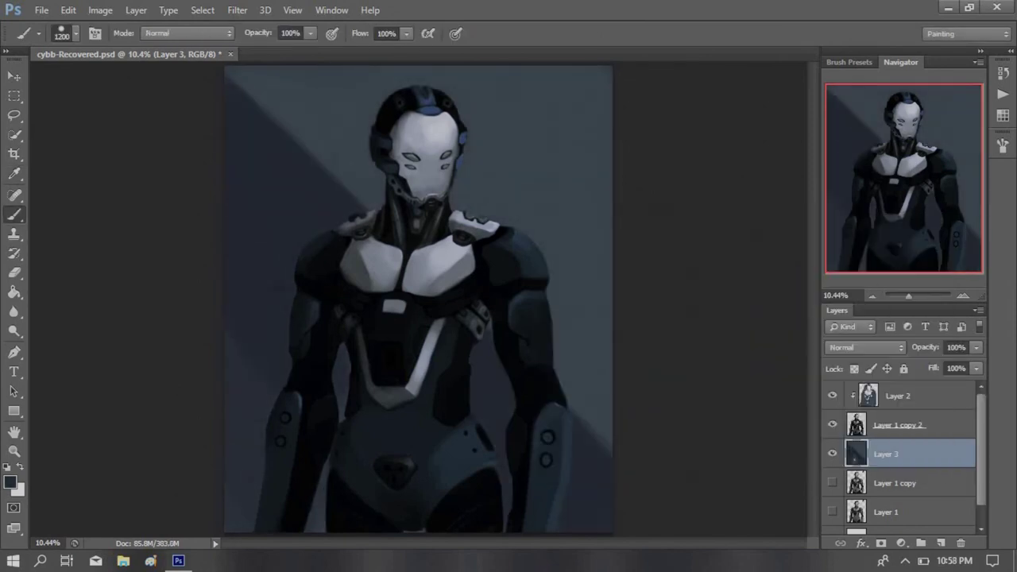
key("bracketleft")
key("bracketleft")
key("bracketleft")
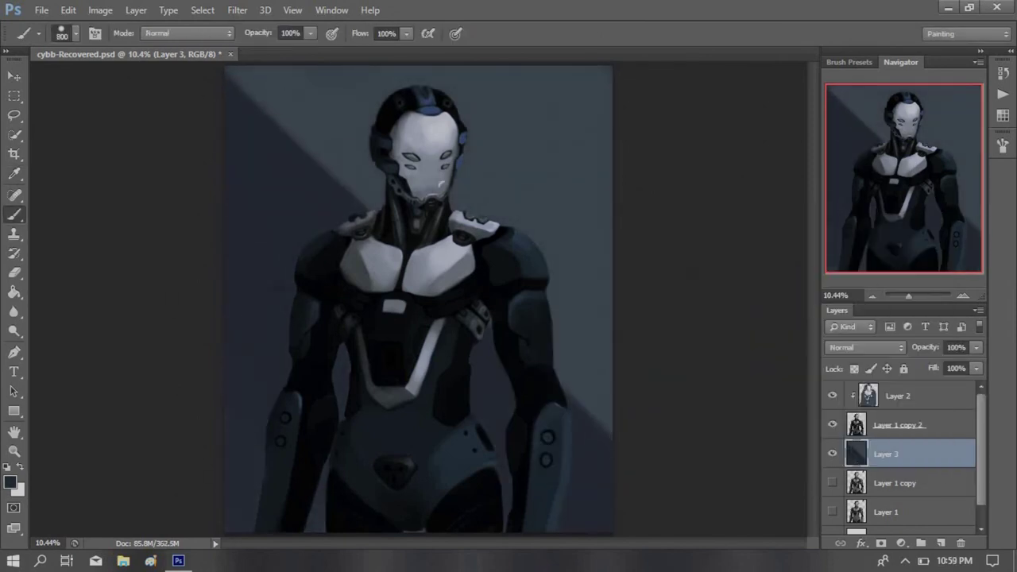
Bend the Curves Blue channel to shift the background tint
key("ctrl+m")
key("alt+5")
left_click_drag(718, 288, 749, 386)
key("Return")
On a new Layer 4, paint large light blue-grey strokes on the right background
left_click(11, 482)
key("Return")
key("ctrl+shift+alt+n")
key("bracketright")
key("bracketright")
key("bracketright")
left_click_drag(572, 79, 572, 524)
left_click_drag(509, 79, 492, 516)
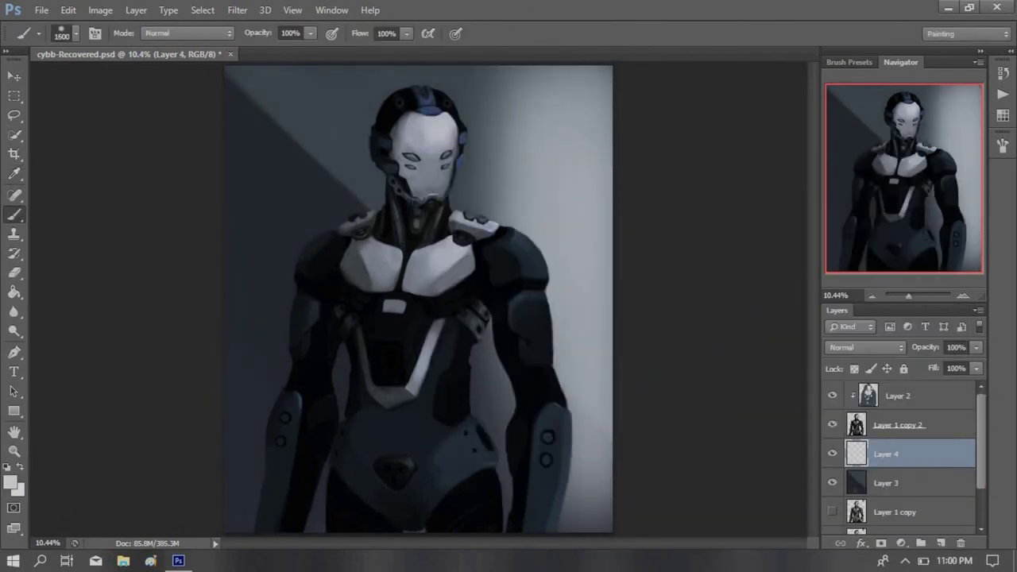
key("bracketright")
key("bracketright")
Brighten the right background edge, tone down the wall strokes, and darken Layer 3 with Curves
left_click_drag(592, 71, 588, 525)
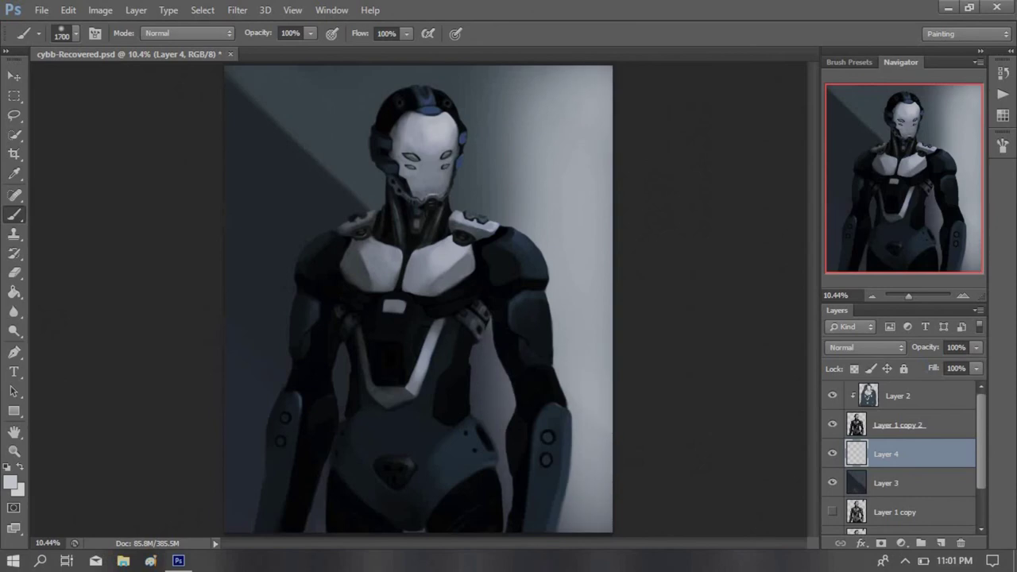
left_click_drag(975, 347, 954, 365)
key("ctrl+e")
key("ctrl+m")
left_click_drag(730, 345, 729, 352)
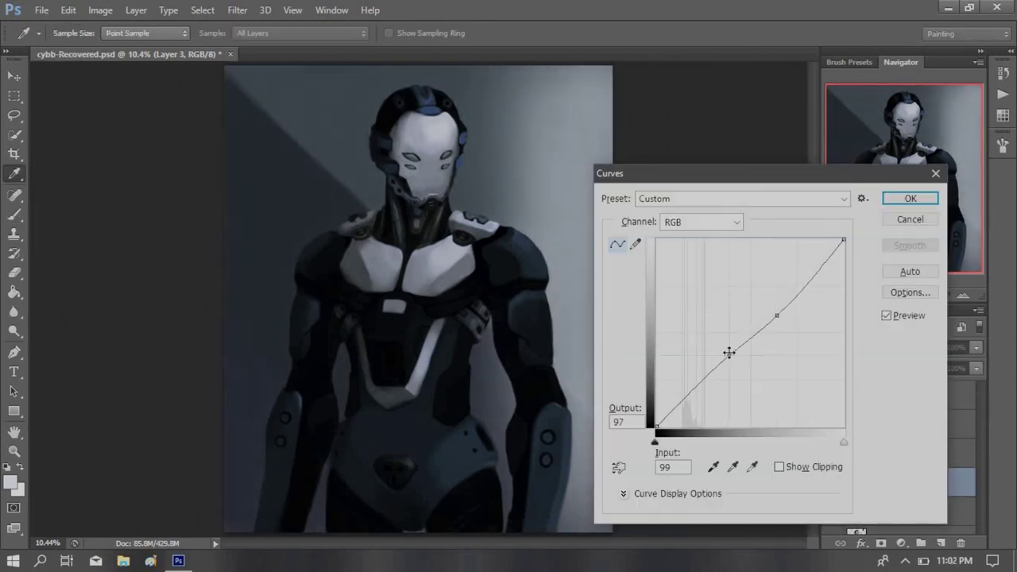
key("Return")
Pick dark and light blue-grey colours and move to the blue Overlay layer
left_click(10, 482)
key("Return")
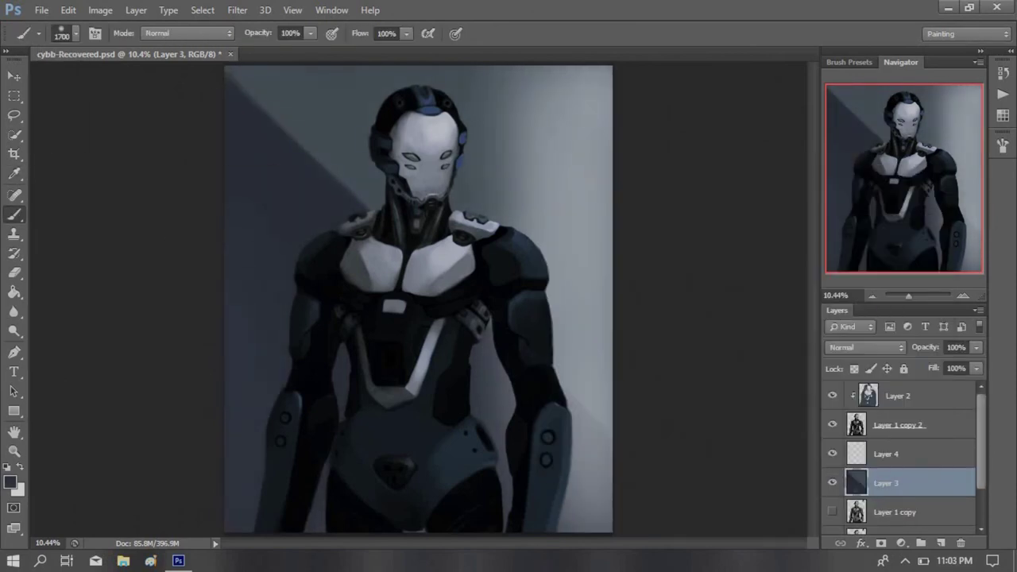
key("bracketleft")
key("bracketleft")
key("bracketleft")
key("alt+bracketright")
key("alt+bracketright")
key("alt+bracketright")
left_click(528, 262, "alt")
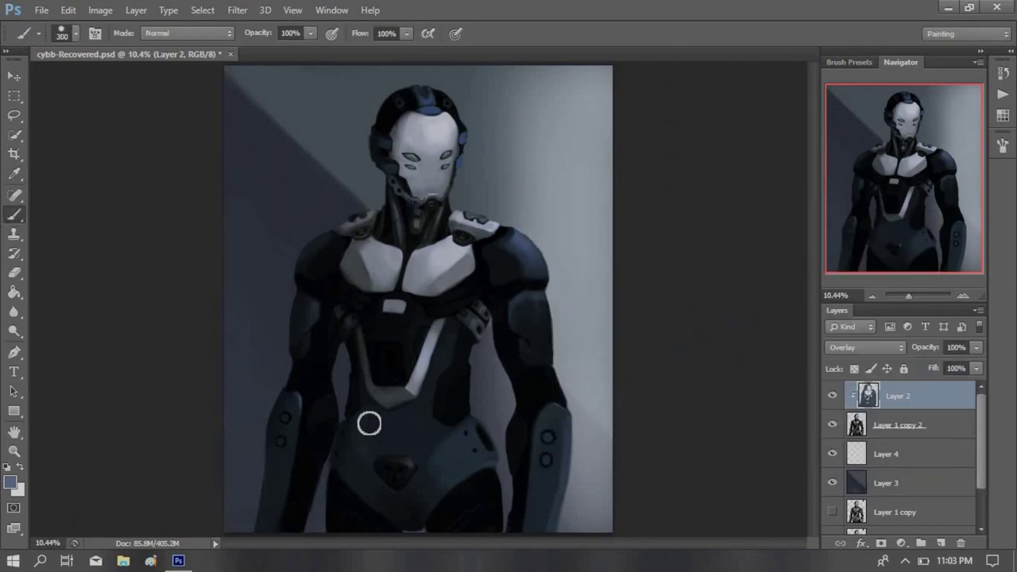
key("e")
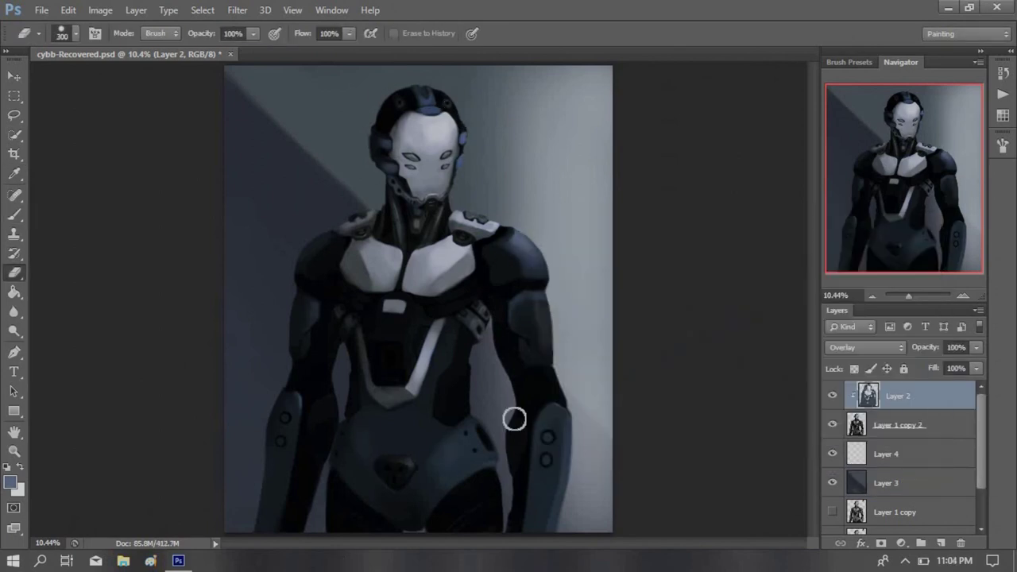
key("b")
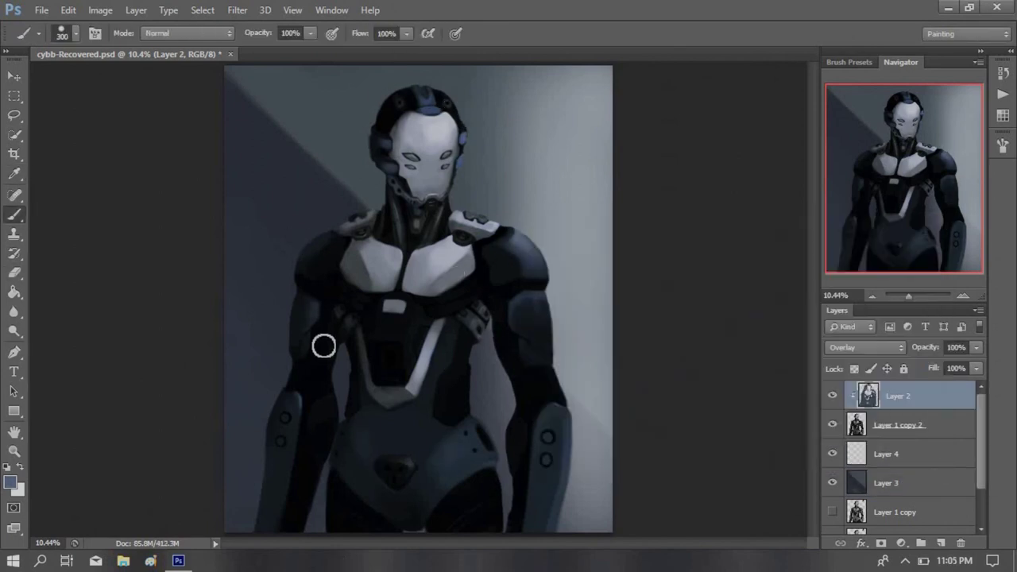
On a new layer, paint light cyan glows on the forearms, left eye and shoulder chevrons
left_click(10, 481)
left_click(910, 245)
key("ctrl+shift+alt+n")
key("shift+alt+w")
left_click(546, 436)
left_click(545, 459)
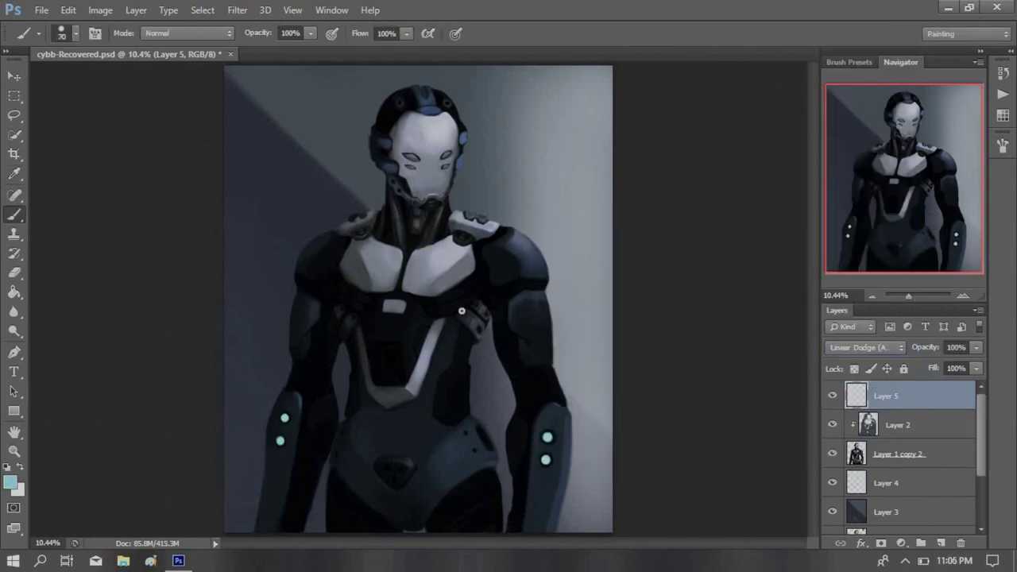
scroll(330, 163, "up", 3)
left_click(395, 229)
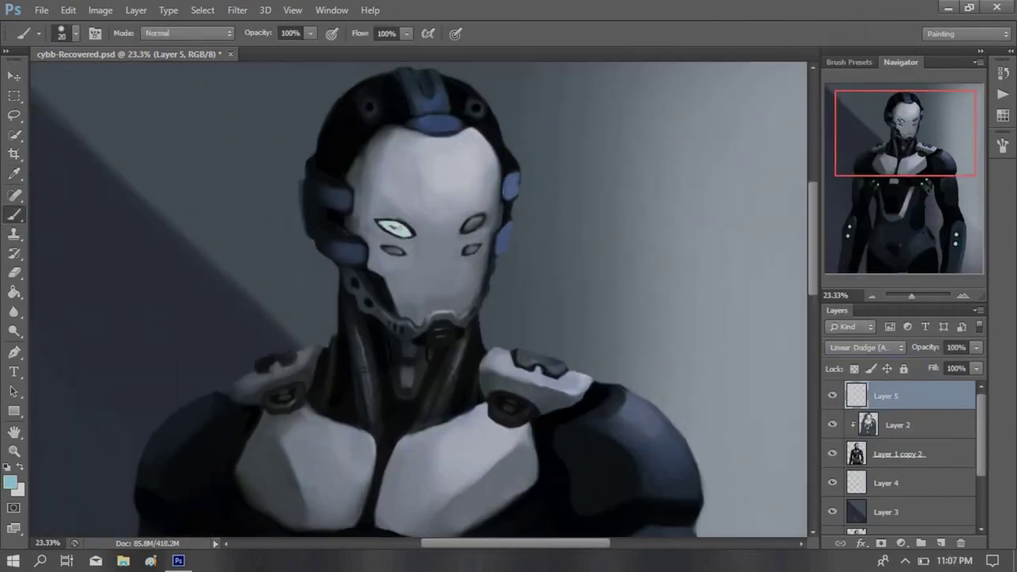
left_click_drag(498, 399, 524, 402)
left_click_drag(271, 389, 295, 390)
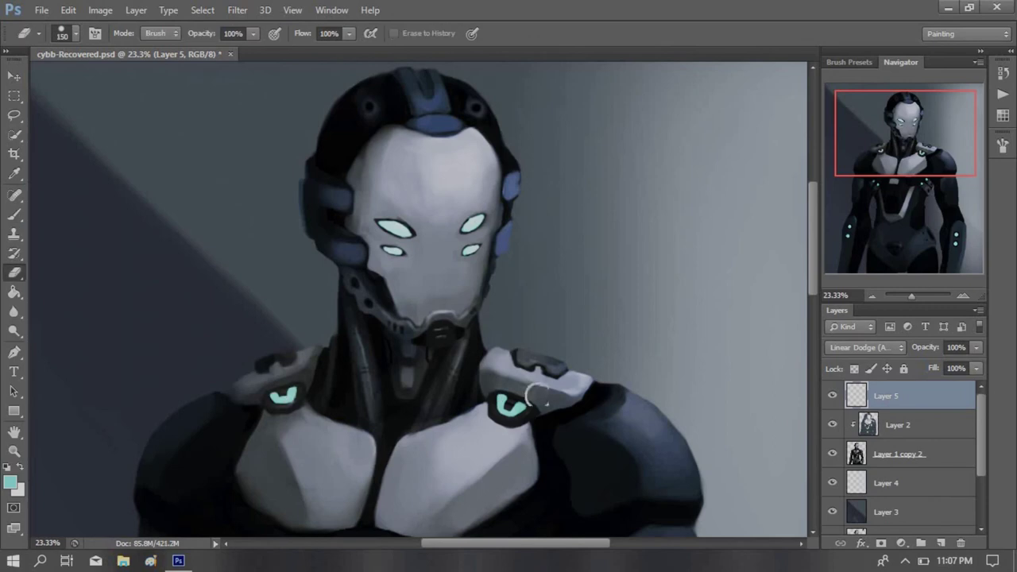
Add a new layer for the chrome plates and begin lassoing the face plate
key("ctrl+shift+alt+n")
key("l")
mouse_move(346, 183)
left_mouse_down()
mouse_move(365, 245)
mouse_move(350, 184)
left_mouse_up()
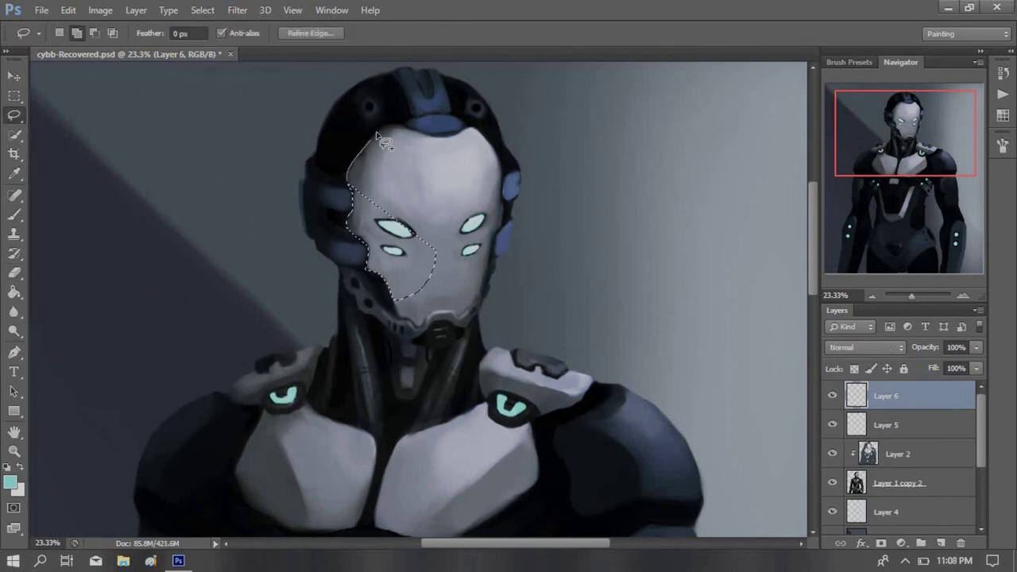
Lasso the face plate, chest plates and V-shaped centre strip into one combined selection
mouse_move(472, 193)
left_mouse_down()
mouse_move(496, 162)
mouse_move(466, 328)
mouse_move(510, 261)
left_mouse_up()
mouse_move(559, 361)
left_mouse_down()
mouse_move(458, 398)
mouse_move(512, 340)
left_mouse_up()
mouse_move(331, 338)
left_mouse_down()
mouse_move(339, 344)
mouse_move(329, 341)
left_mouse_up()
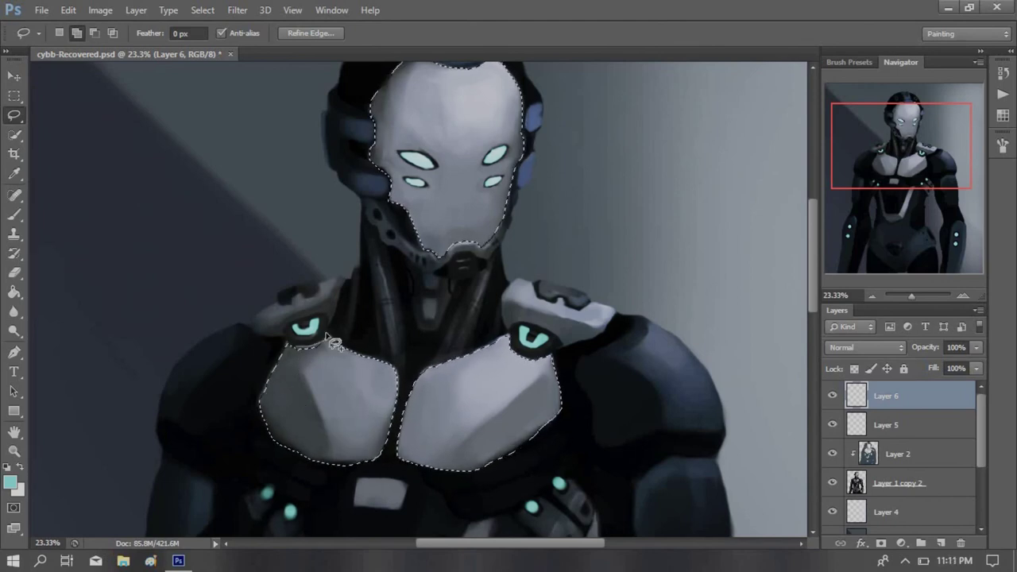
left_click_drag(102, 323, 155, 72)
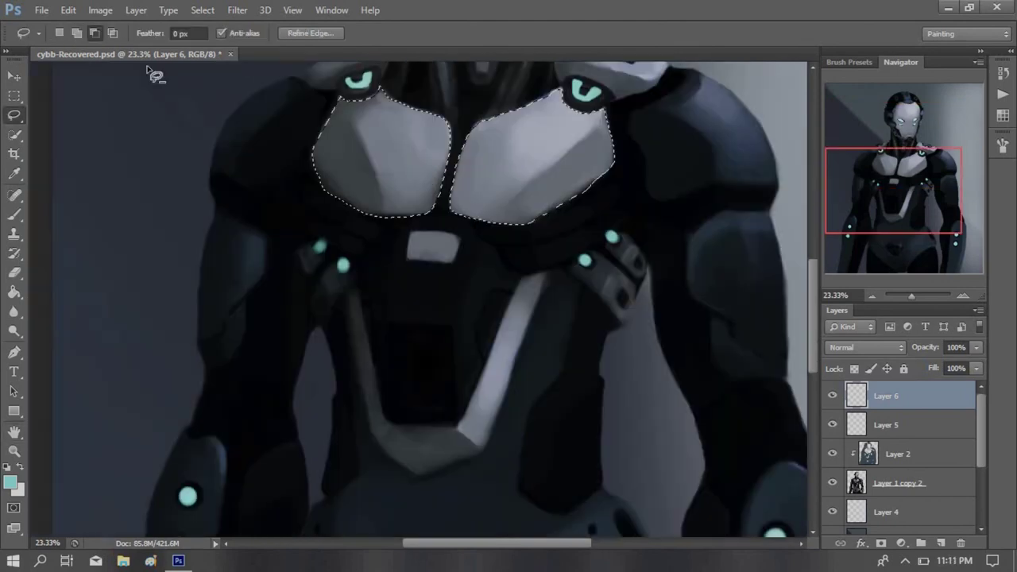
mouse_move(546, 274)
left_mouse_down()
mouse_move(545, 302)
mouse_move(548, 278)
left_mouse_up()
left_click_drag(411, 434, 476, 445)
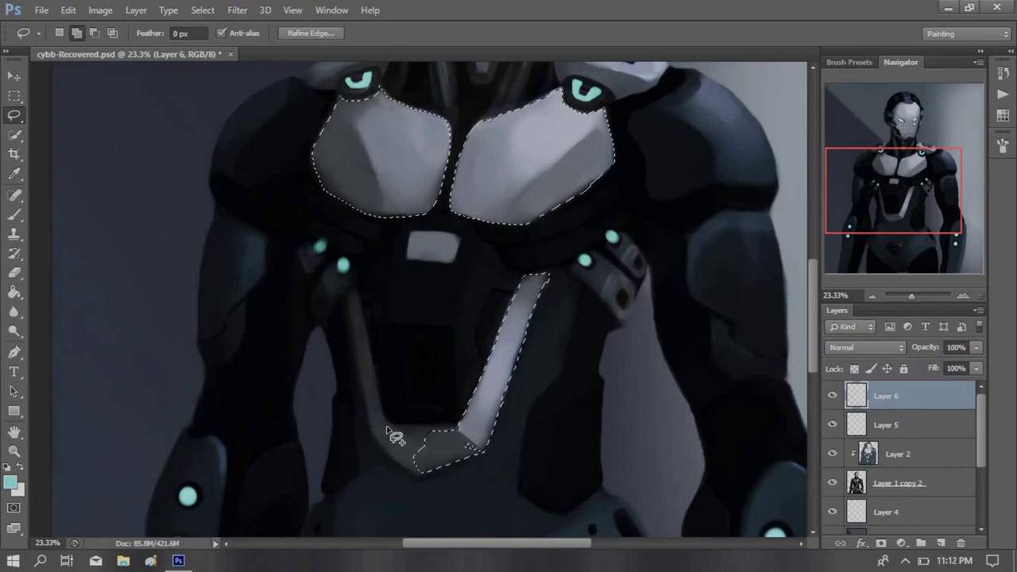
mouse_move(403, 426)
left_mouse_down()
mouse_move(386, 447)
mouse_move(411, 479)
mouse_move(421, 474)
left_mouse_up()
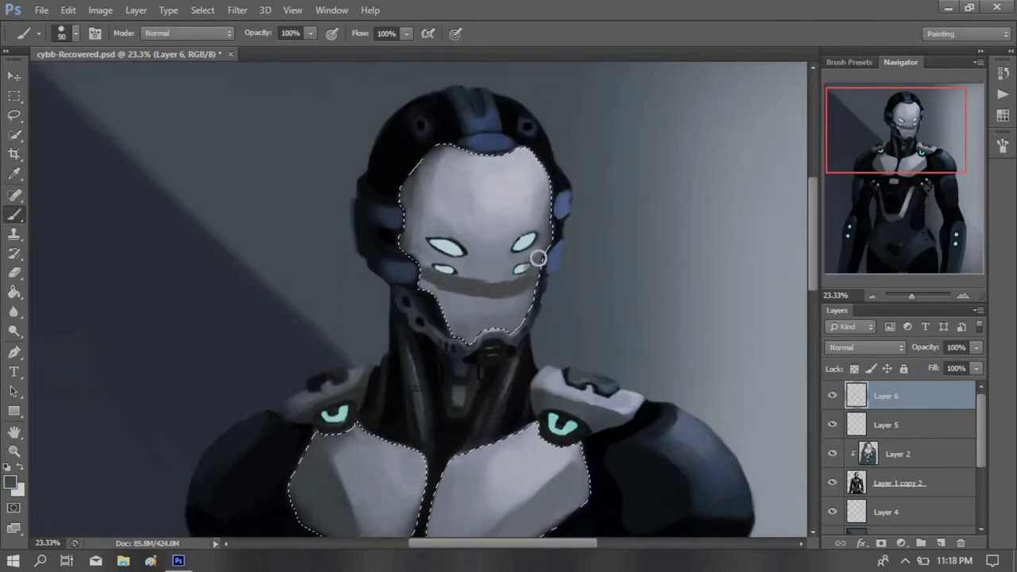
Paint a dark visor band, light grey upper face, and a white reflection block over the visor
key("l")
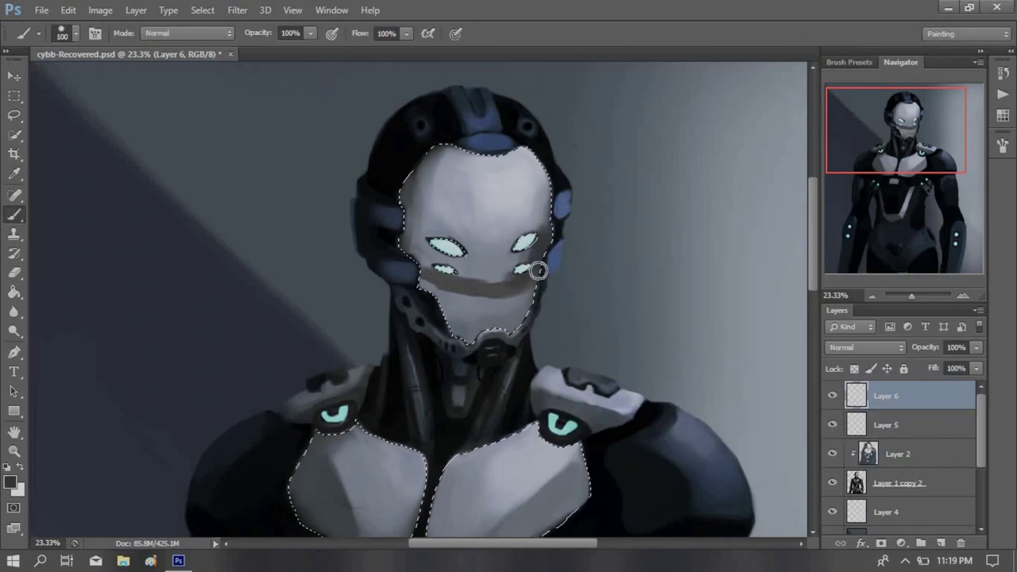
mouse_move(536, 262)
left_mouse_down()
mouse_move(521, 204)
mouse_move(445, 231)
left_mouse_up()
left_click(508, 294)
key("Return")
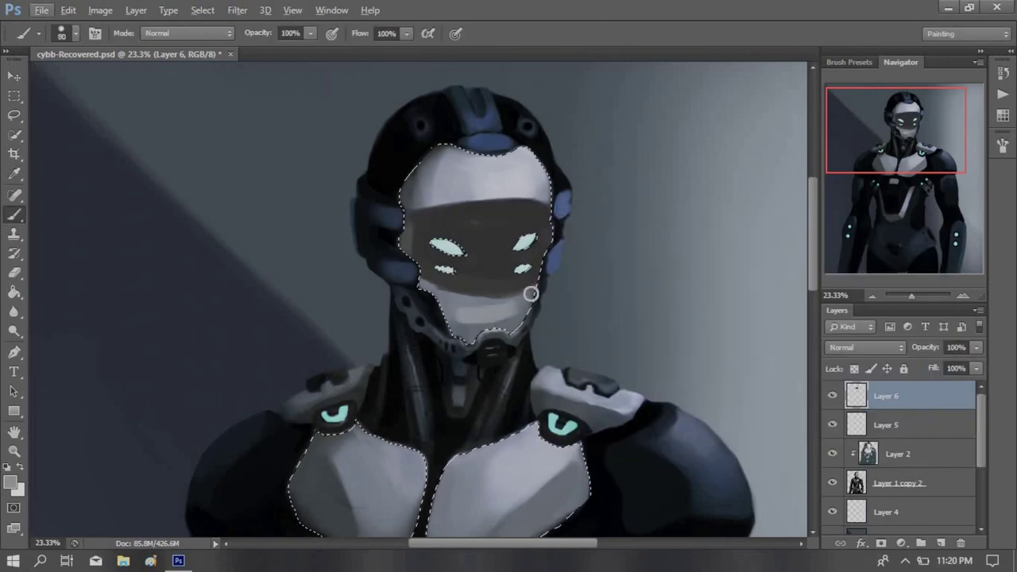
left_click_drag(471, 315, 444, 175)
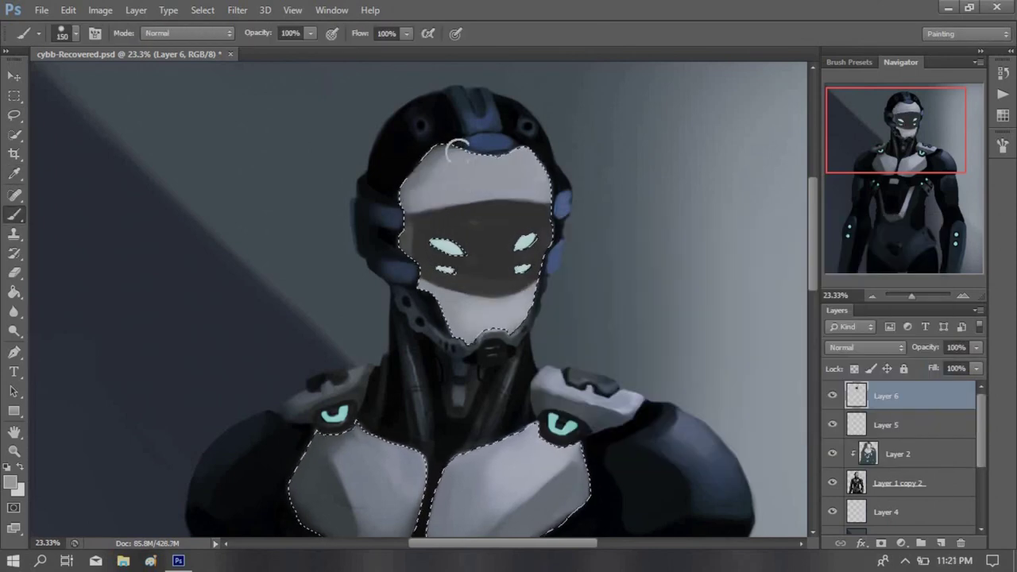
key("bracketright")
key("bracketleft")
key("bracketleft")
left_click_drag(482, 210, 485, 192)
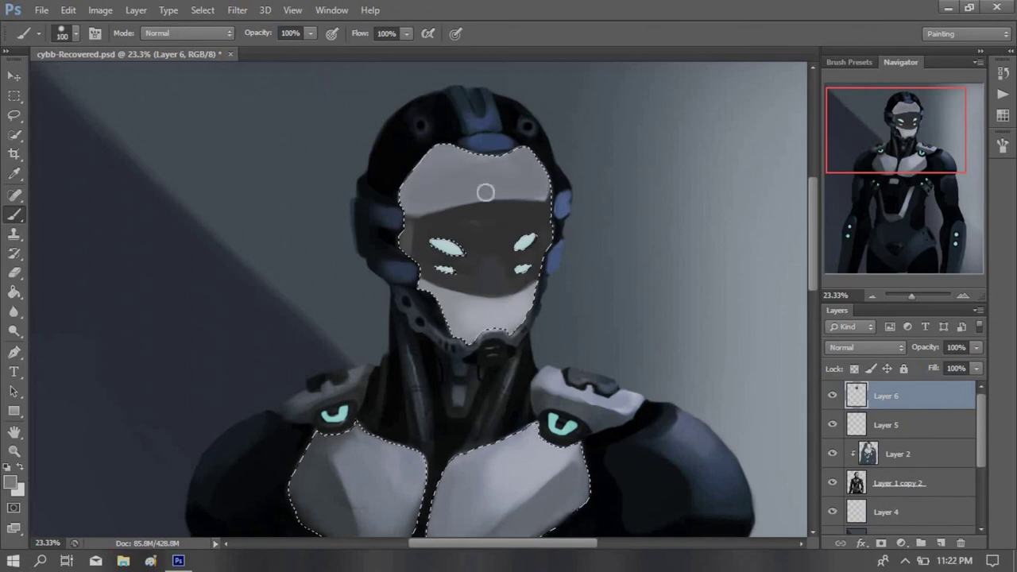
key("bracketleft")
key("bracketleft")
key("bracketleft")
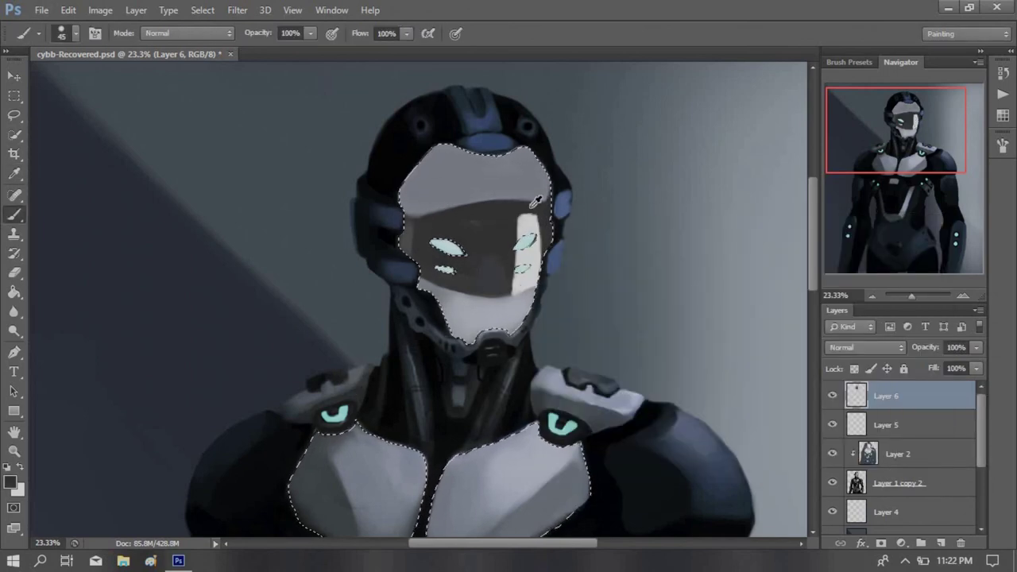
mouse_move(494, 235)
left_mouse_down()
mouse_move(440, 242)
mouse_move(459, 228)
left_mouse_up()
Add light strokes along the top of the visor and shade the forehead light and dark
key("x")
key("bracketleft")
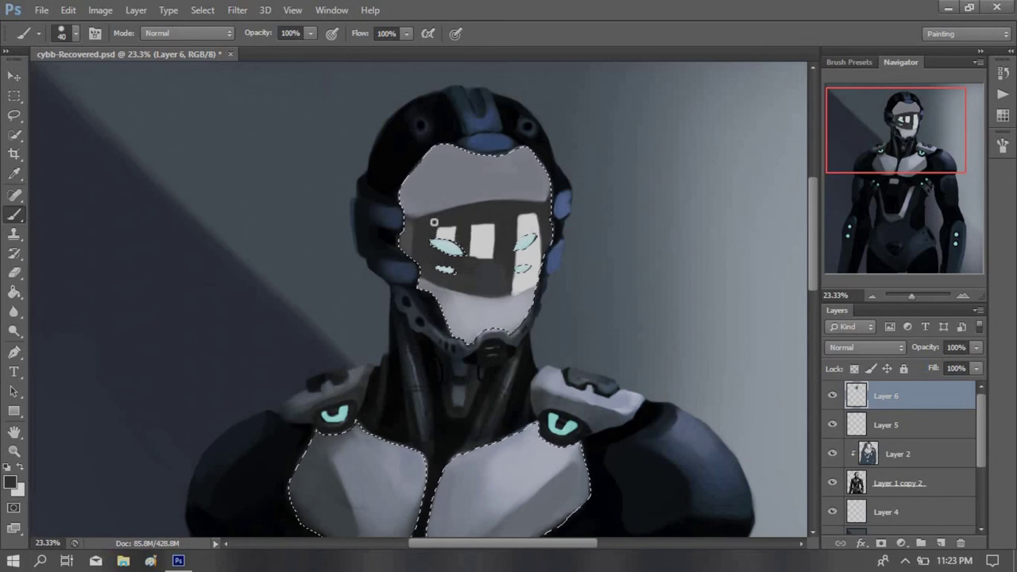
key("x")
key("bracketright")
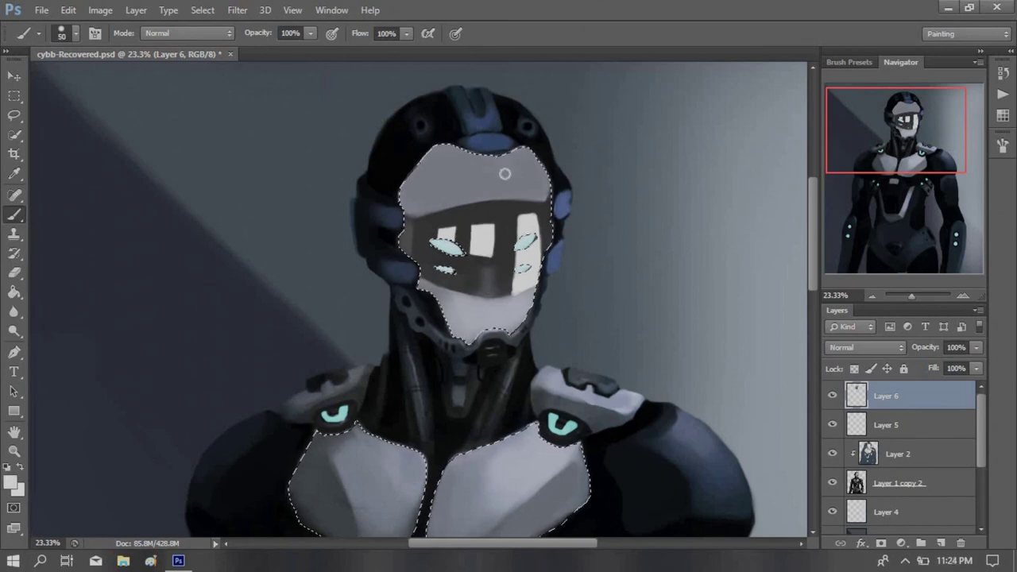
mouse_move(508, 183)
left_mouse_down()
mouse_move(433, 194)
mouse_move(500, 190)
left_mouse_up()
key("bracketright")
key("x")
Paint light vertical streaks down the visor and sample its dark band colour
key("x")
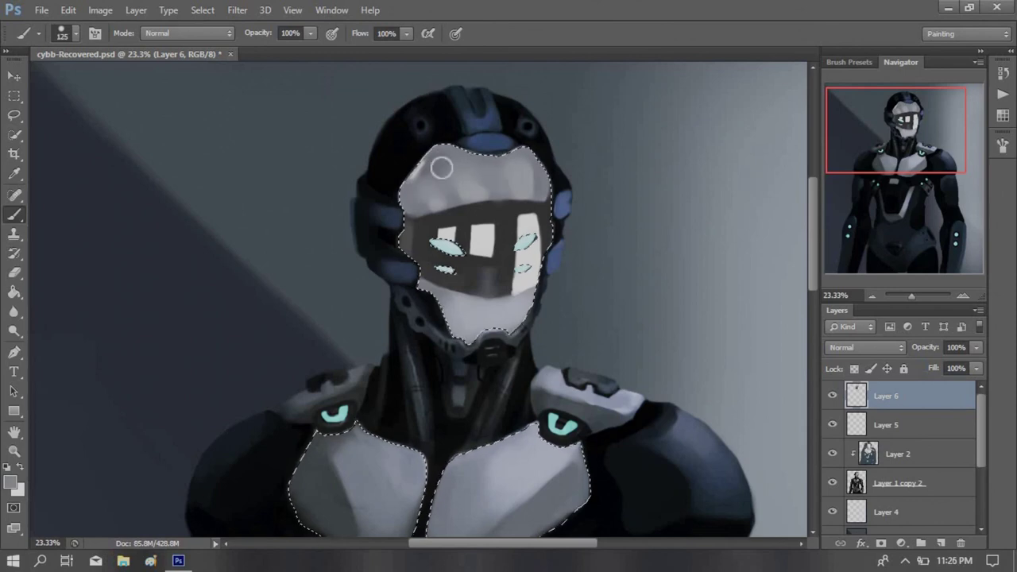
left_click_drag(432, 163, 444, 191)
key("x")
key("bracketleft")
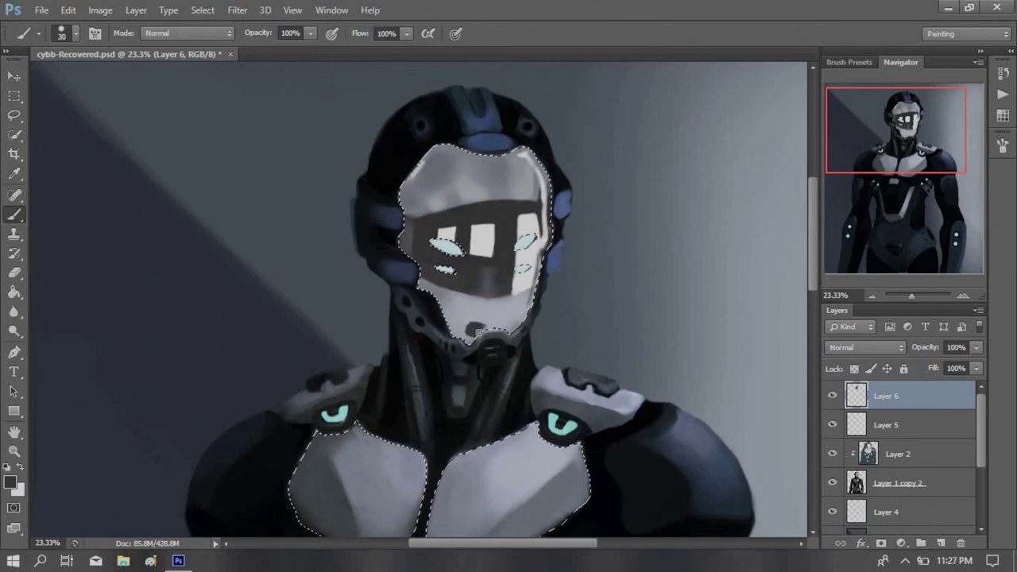
left_click_drag(497, 248, 500, 298)
left_click_drag(501, 230, 501, 300)
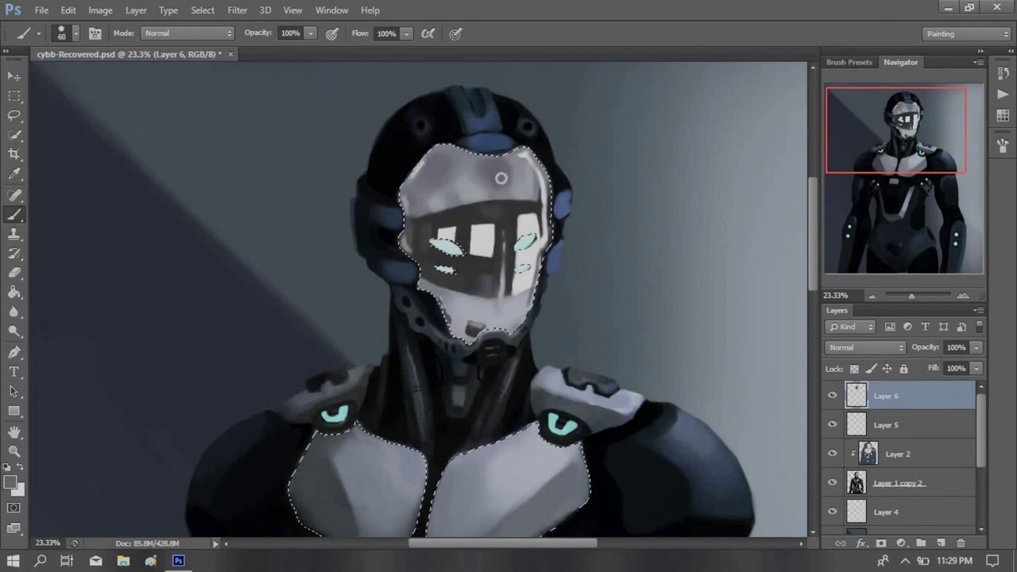
key("bracketleft")
key("bracketleft")
key("bracketleft")
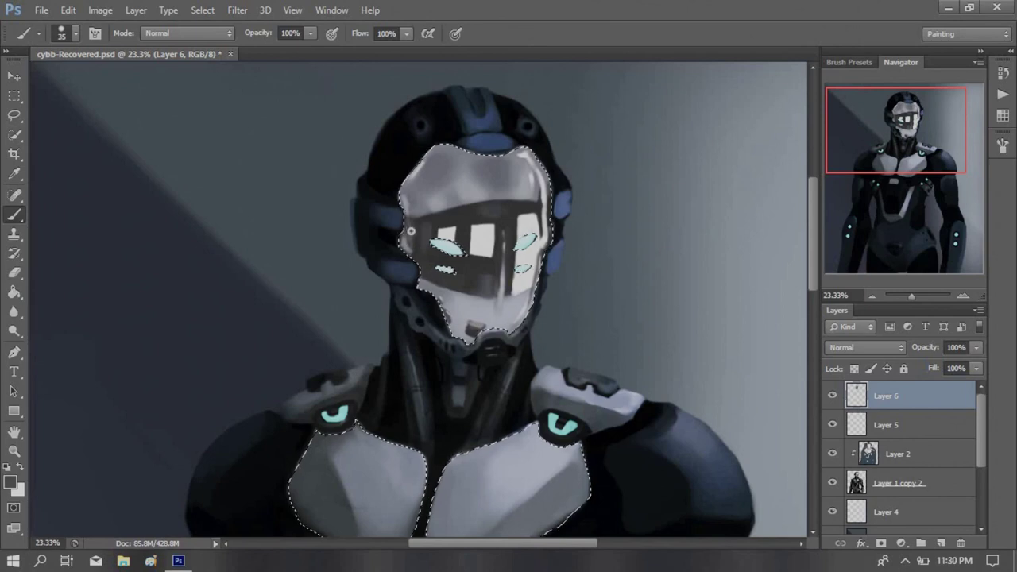
key("bracketright")
left_click(510, 203, "alt")
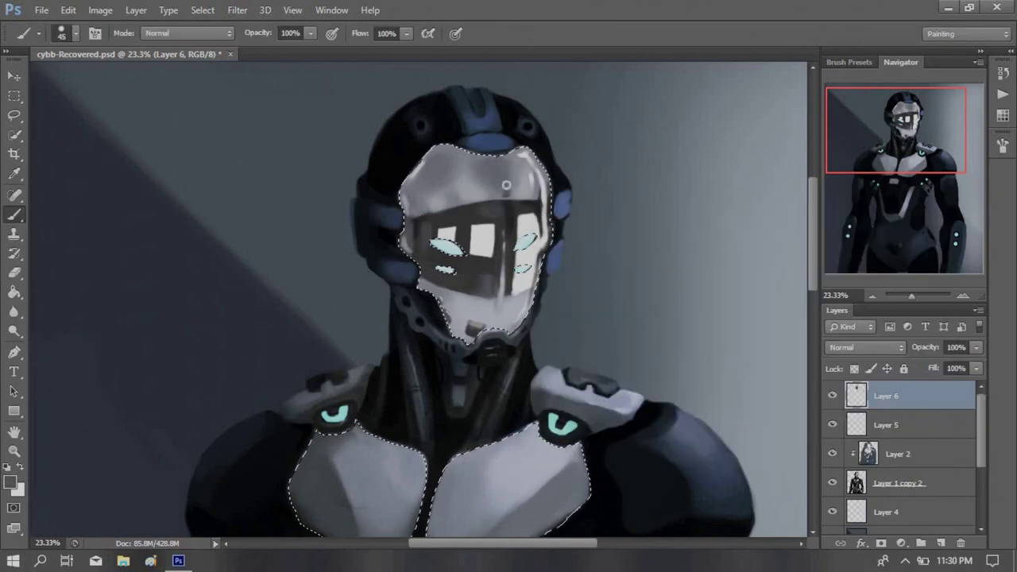
Paint a dark stroke across the right chest plate and shade its upper-left area
left_click_drag(410, 160, 420, 102)
left_click(420, 103, "alt")
key("bracketright")
key("bracketright")
key("bracketright")
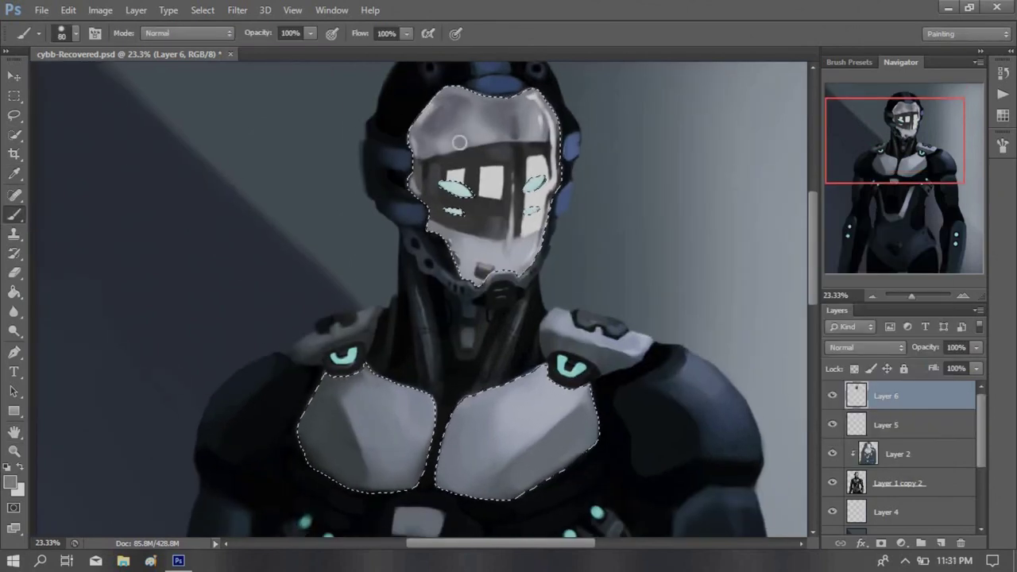
key("bracketright")
key("bracketright")
mouse_move(579, 415)
left_mouse_down()
mouse_move(487, 478)
mouse_move(551, 422)
left_mouse_up()
left_click(495, 227, "alt")
key("bracketright")
key("bracketright")
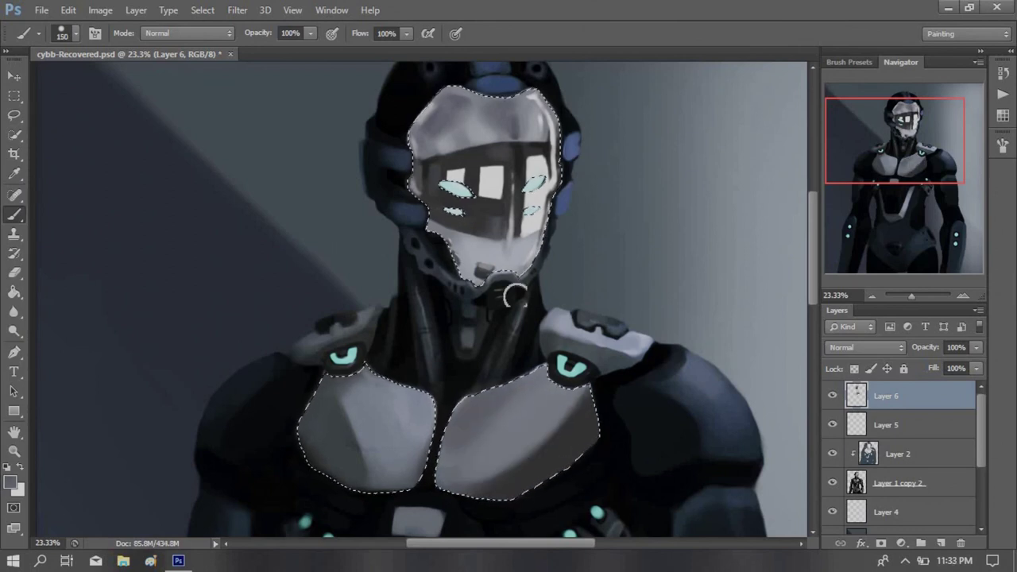
left_click_drag(490, 401, 479, 437)
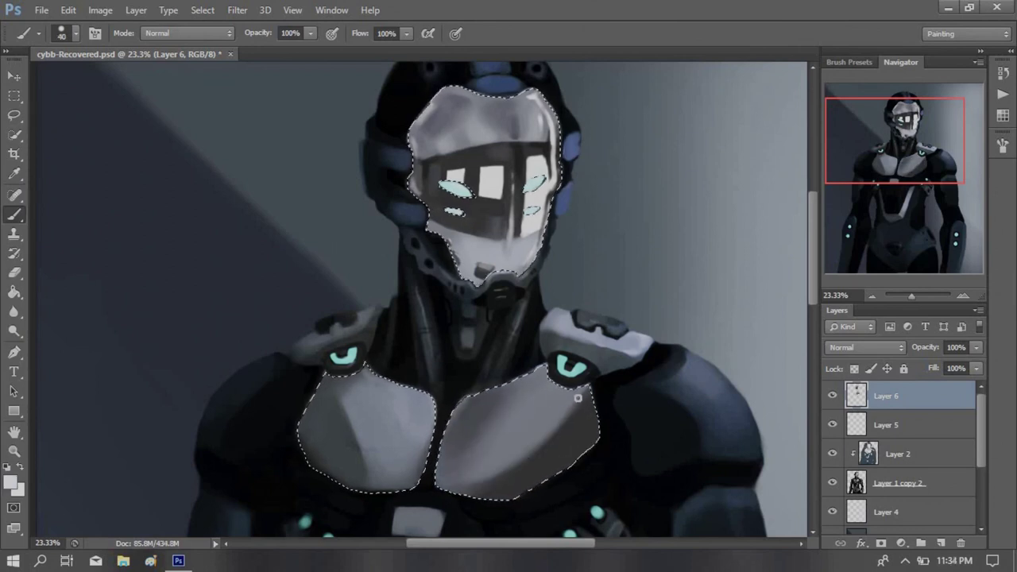
Sample helmet and chest greys and add white highlights on the right chest plate
left_click(500, 228, "alt")
key("bracketleft")
key("bracketleft")
key("bracketleft")
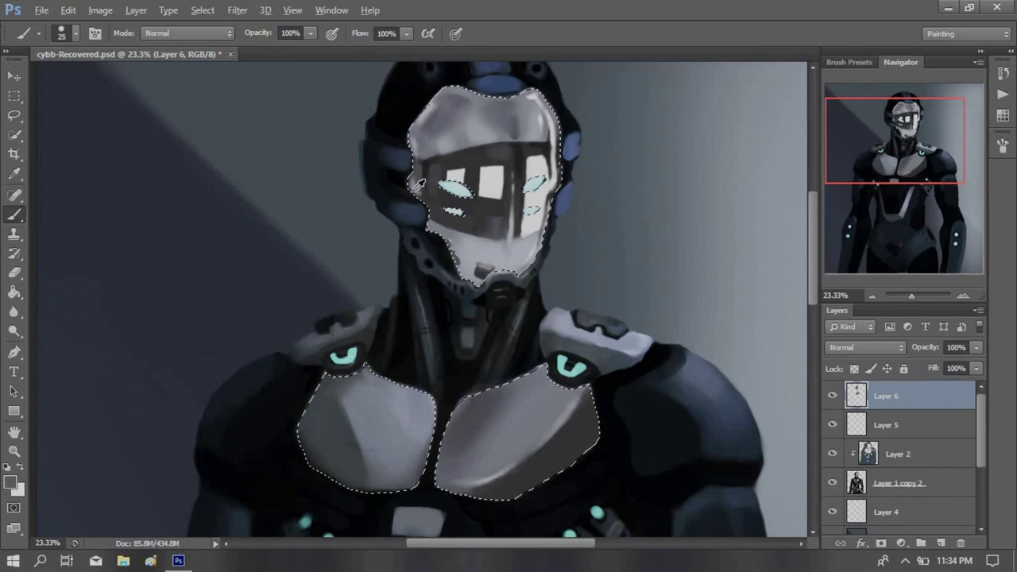
left_click(455, 389, "alt")
key("bracketleft")
mouse_move(555, 451)
left_mouse_down()
mouse_move(500, 477)
mouse_move(523, 475)
mouse_move(556, 449)
left_mouse_up()
key("bracketright")
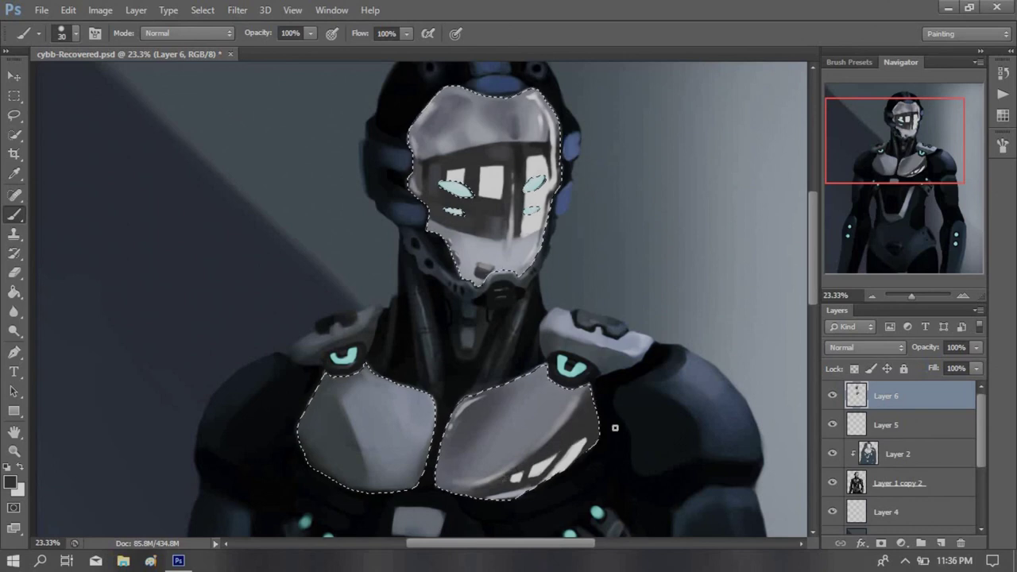
Reshade and darken the right chest plate with a larger brush
left_click(484, 409, "alt")
key("bracketright")
key("bracketright")
key("bracketright")
left_click_drag(488, 453, 547, 423)
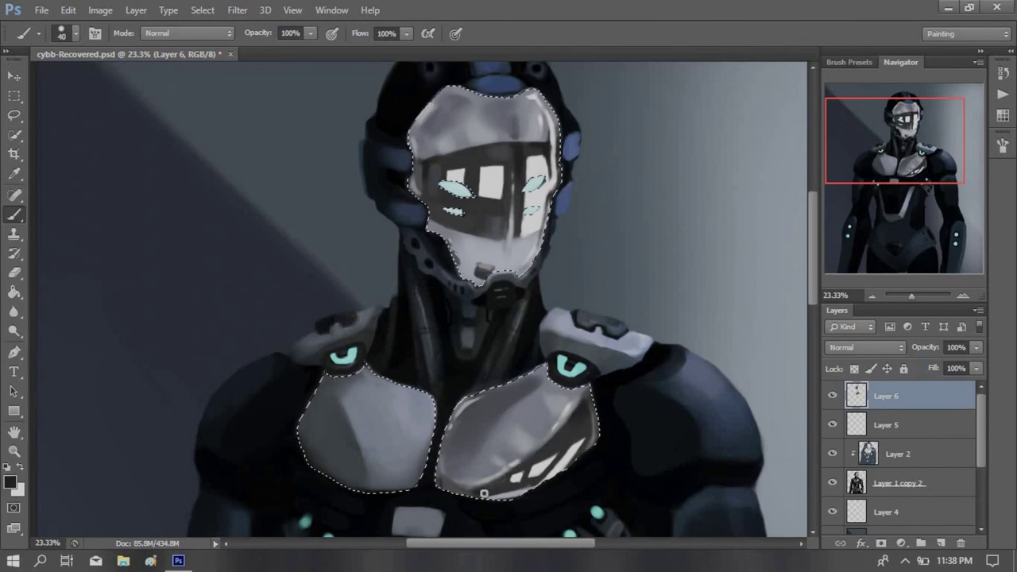
key("bracketright")
left_click_drag(449, 451, 486, 408)
key("bracketright")
key("bracketright")
key("bracketright")
Shade the left chest plate darker and paint light streaks down it
mouse_move(324, 383)
left_mouse_down()
mouse_move(373, 476)
mouse_move(325, 445)
mouse_move(363, 479)
left_mouse_up()
key("bracketleft")
key("bracketleft")
key("bracketleft")
mouse_move(352, 384)
left_mouse_down()
mouse_move(361, 457)
mouse_move(409, 456)
left_mouse_up()
key("bracketright")
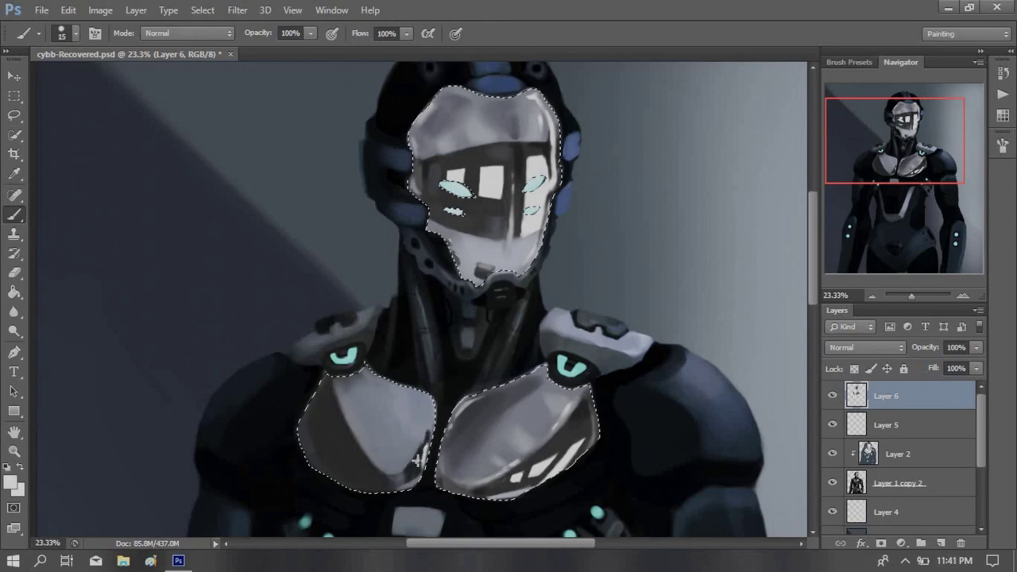
key("bracketright")
key("bracketright")
key("bracketright")
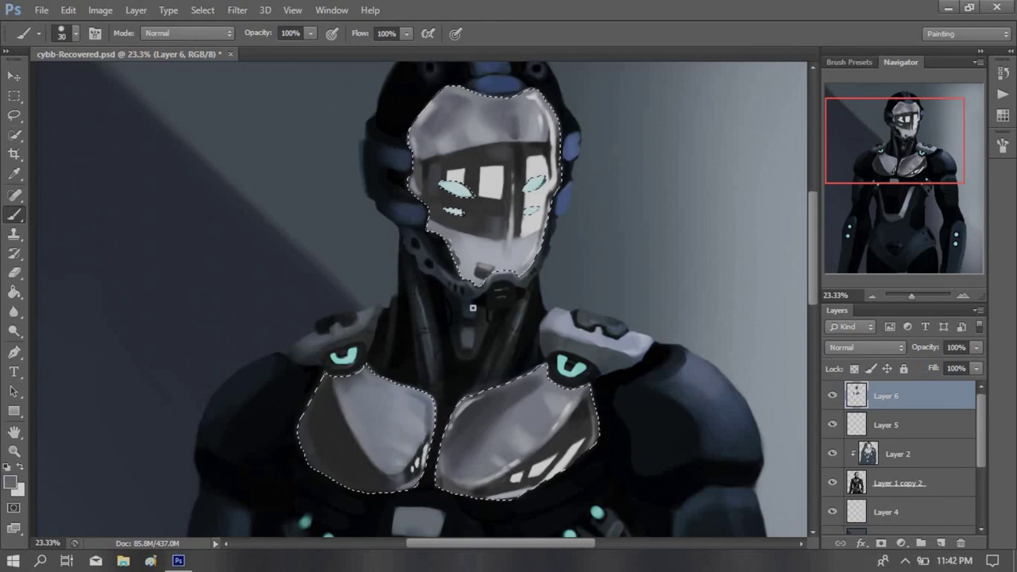
left_click(379, 378, "alt")
left_click_drag(340, 384, 332, 453)
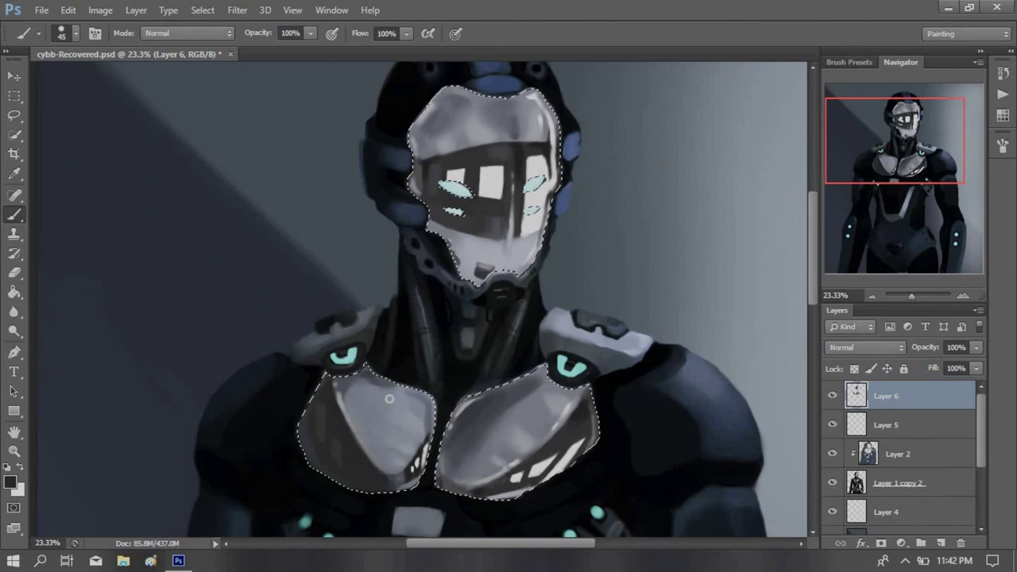
Shade the middle of the left chest plate and reshade it with a newly sampled grey
key("bracketright")
key("bracketright")
key("bracketright")
left_click_drag(379, 397, 388, 429)
key("bracketleft")
key("bracketleft")
key("bracketleft")
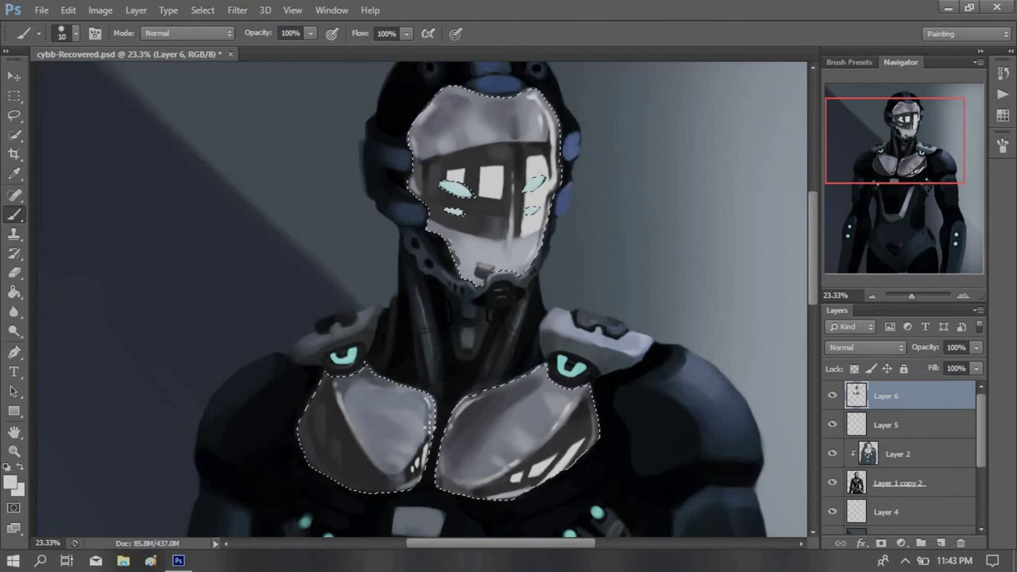
left_click(347, 405, "alt")
key("bracketright")
key("bracketright")
key("bracketright")
mouse_move(350, 393)
left_mouse_down()
mouse_move(381, 410)
mouse_move(410, 159)
left_mouse_up()
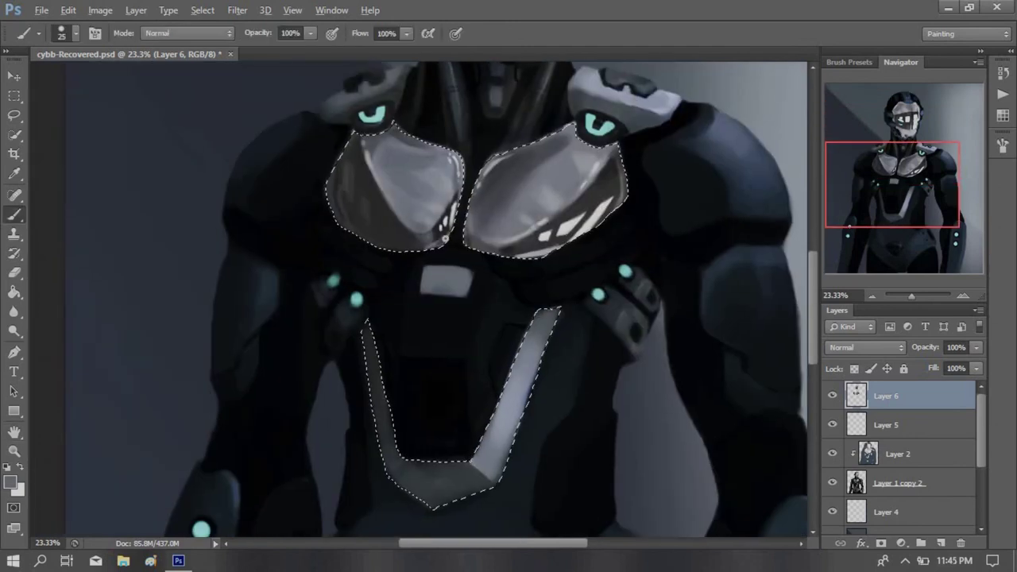
key("bracketright")
Add a white highlight atop the V-strip's right arm and lighten its bottom
mouse_move(548, 318)
left_mouse_down()
mouse_move(485, 445)
mouse_move(529, 382)
mouse_move(522, 392)
left_mouse_up()
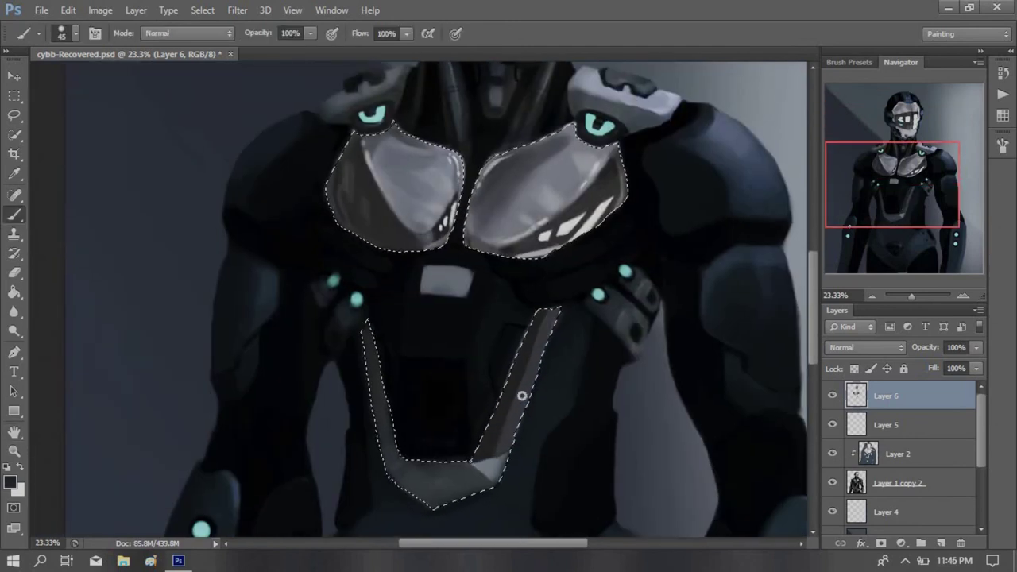
left_click(520, 186, "alt")
key("bracketleft")
key("bracketleft")
key("bracketleft")
mouse_move(556, 312)
left_mouse_down()
mouse_move(533, 326)
mouse_move(552, 313)
left_mouse_up()
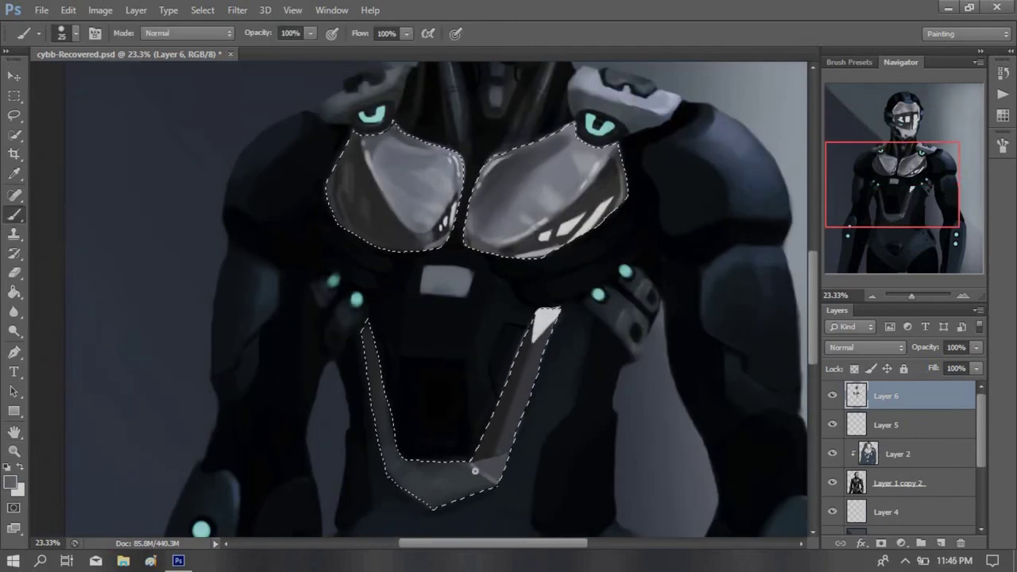
key("bracketright")
key("bracketright")
key("bracketright")
key("d")
key("bracketleft")
key("bracketleft")
key("bracketleft")
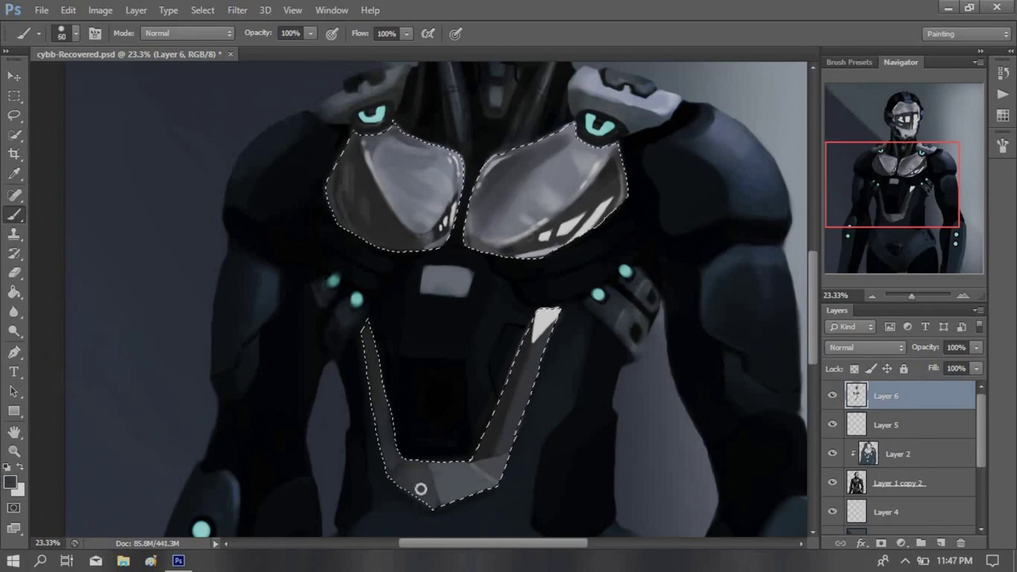
left_click(419, 484, "alt")
left_click_drag(466, 469, 475, 470)
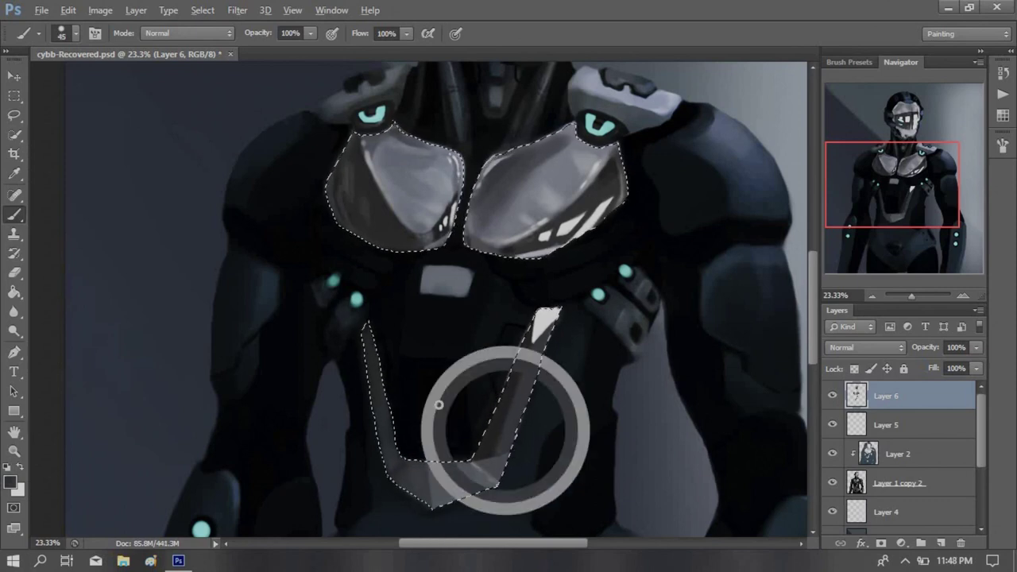
Deselect and zoom out to show the whole figure
key("ctrl+d")
key("z")
left_click_drag(604, 336, 542, 336)
Pick a new foreground colour and add an empty Layer 7 clipped onto Layer 2
key("i")
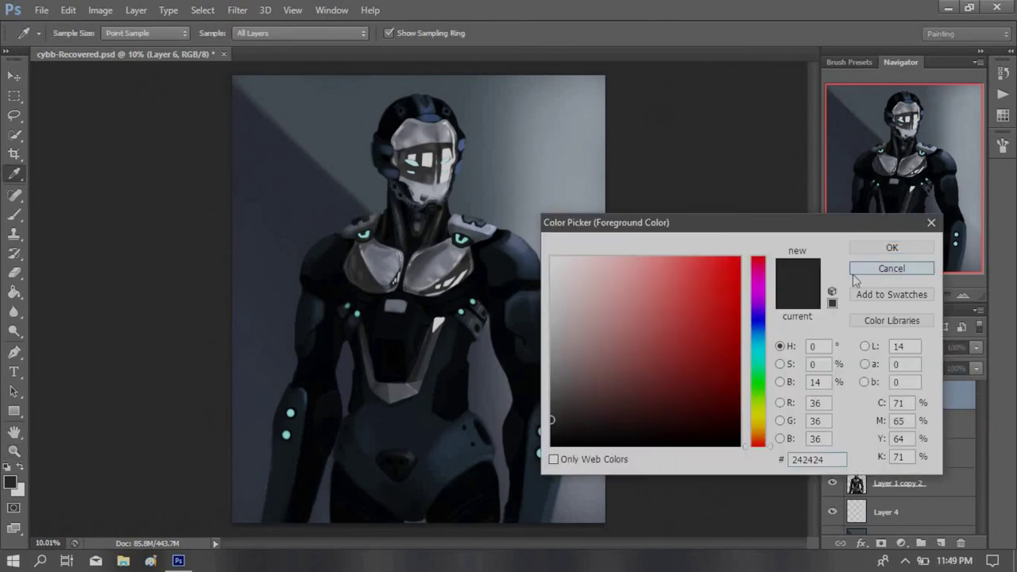
key("Return")
key("b")
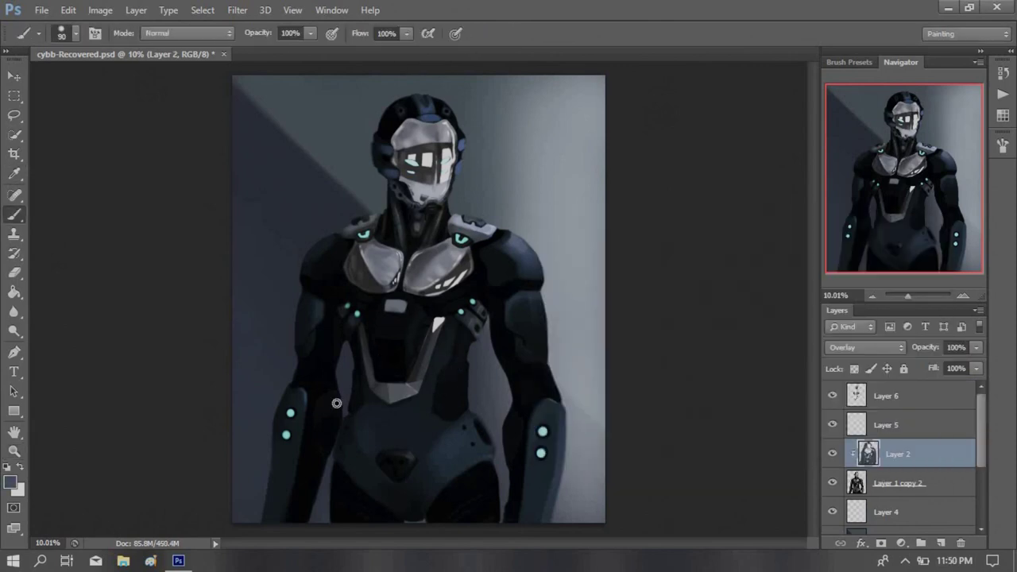
left_click(439, 402, "alt")
key("ctrl+shift+n")
key("Return")
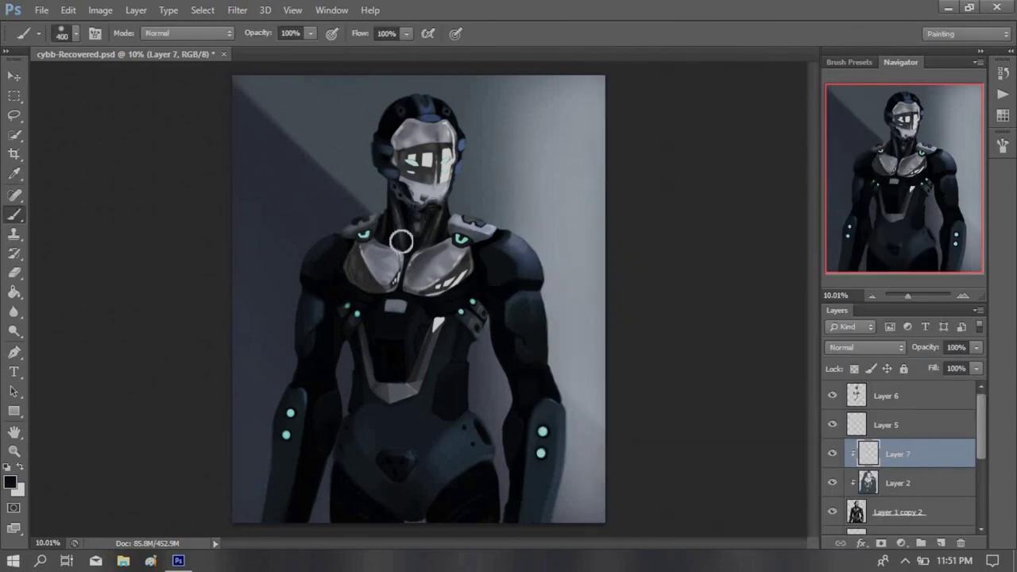